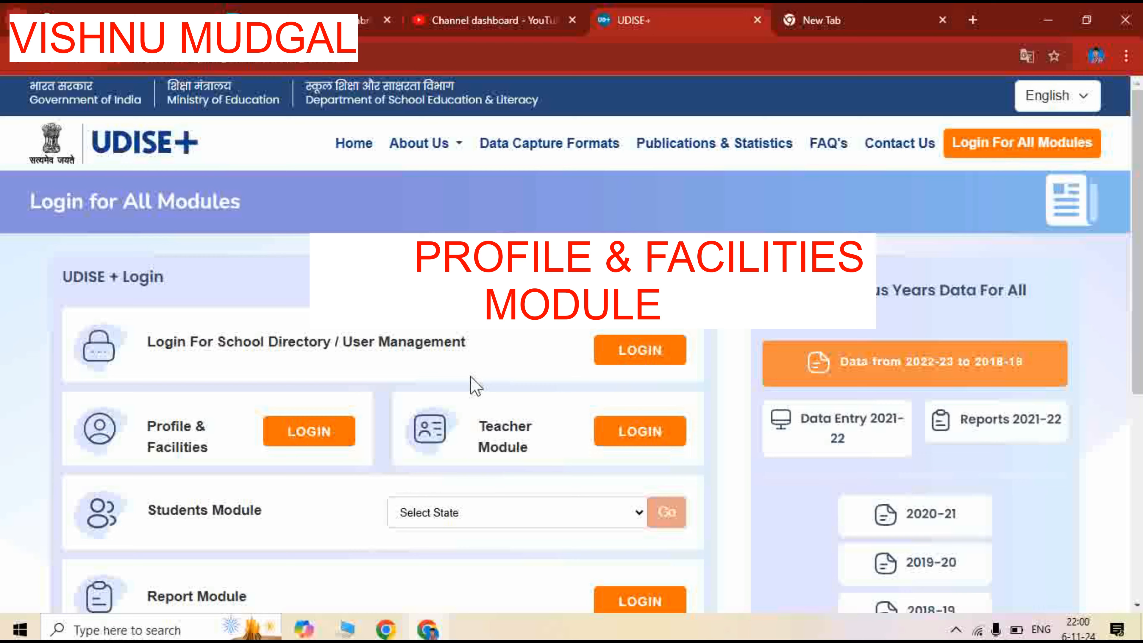
# Search Google for "udise plus" in the new browser tab and open the official UDISE+ website
pyautogui.click(790, 20)
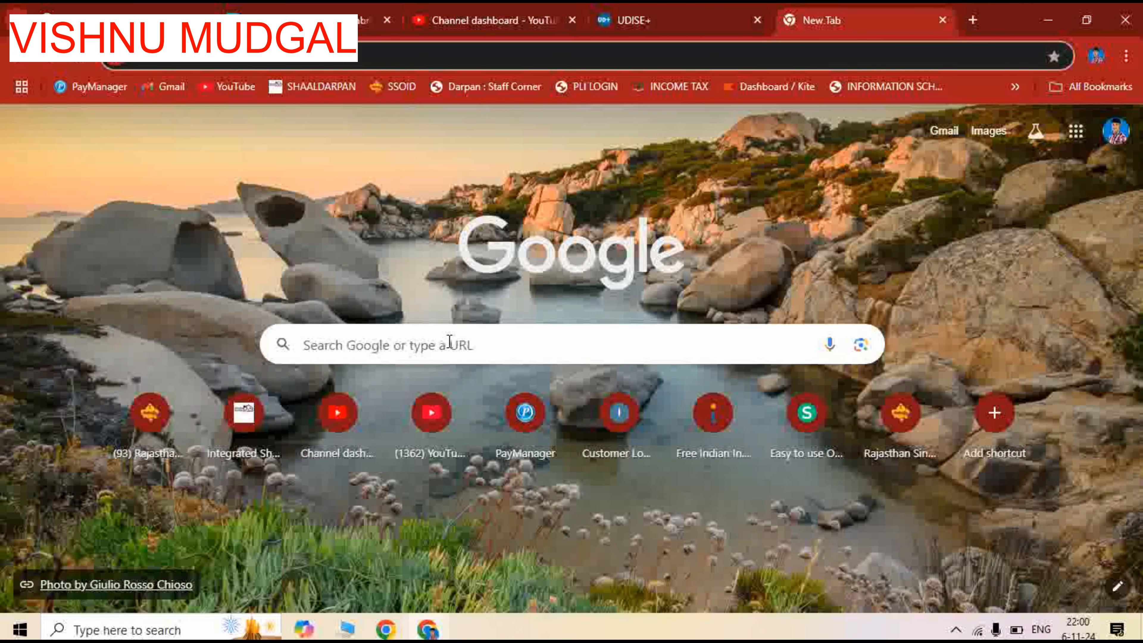
pyautogui.click(449, 342)
pyautogui.press('Escape')
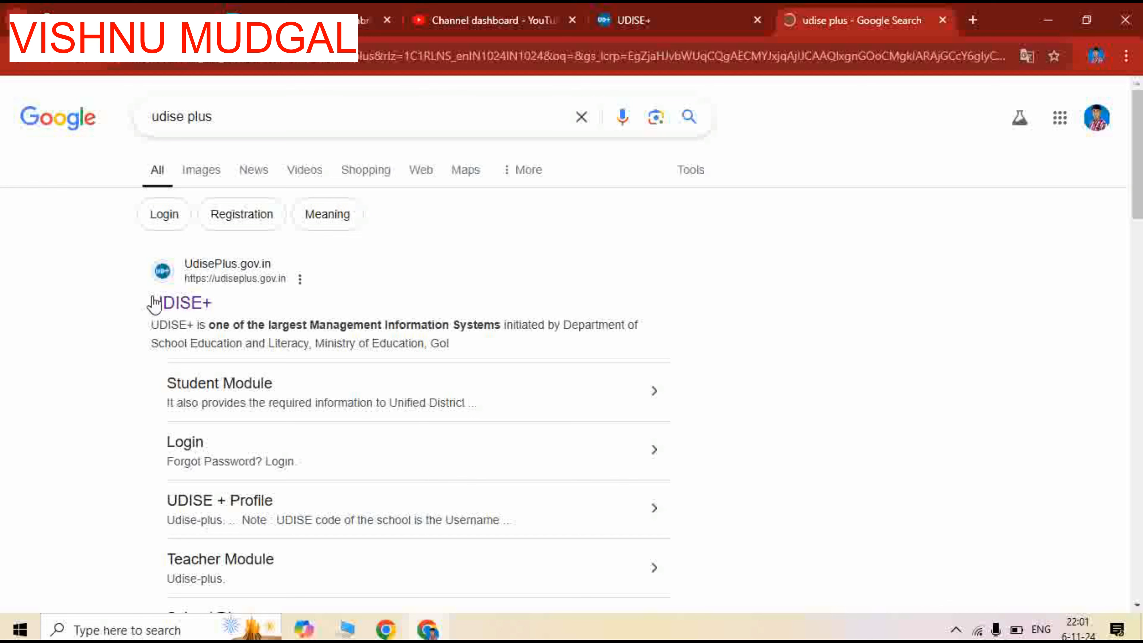
pyautogui.click(173, 306)
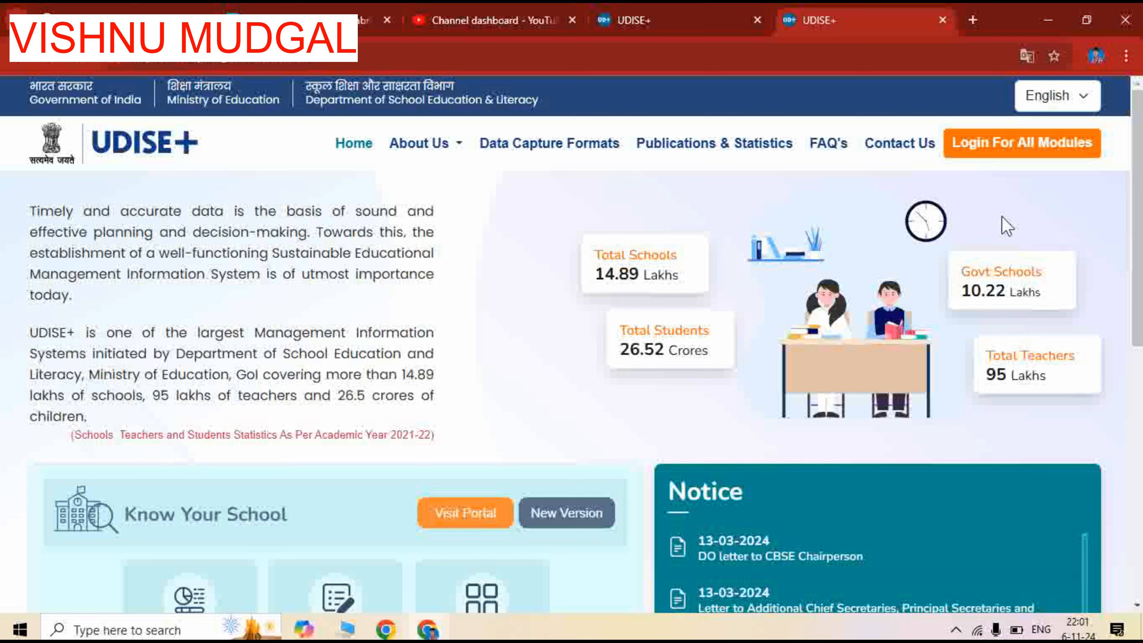
# Open the Profile & Facilities login page from the site's Login For All Modules page
pyautogui.click(1020, 153)
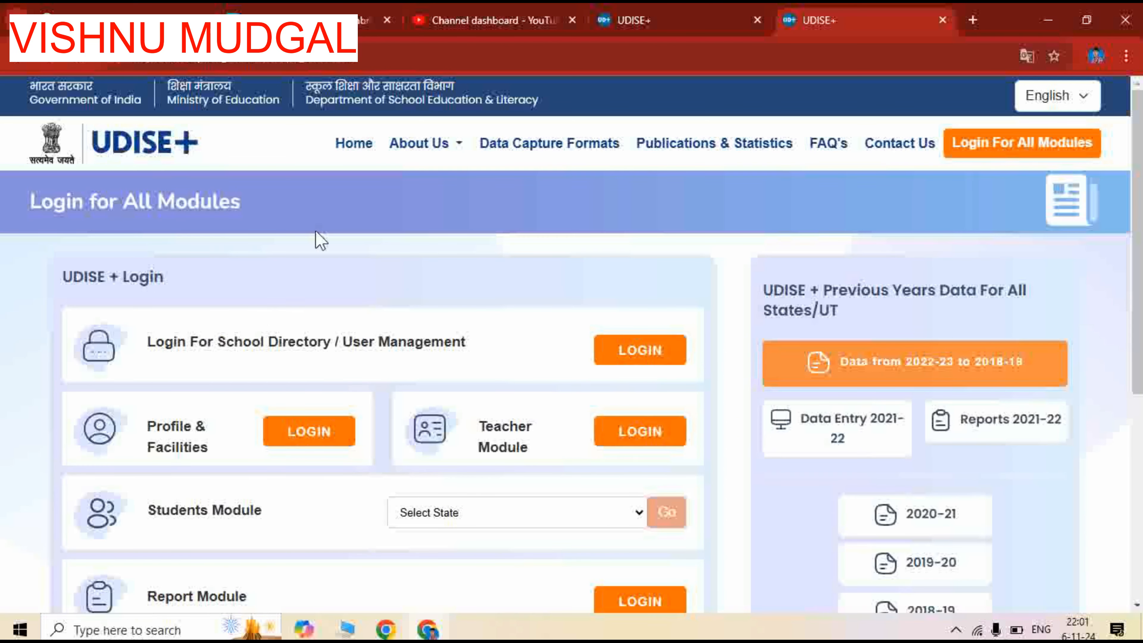
pyautogui.scroll(-2, 317, 238)
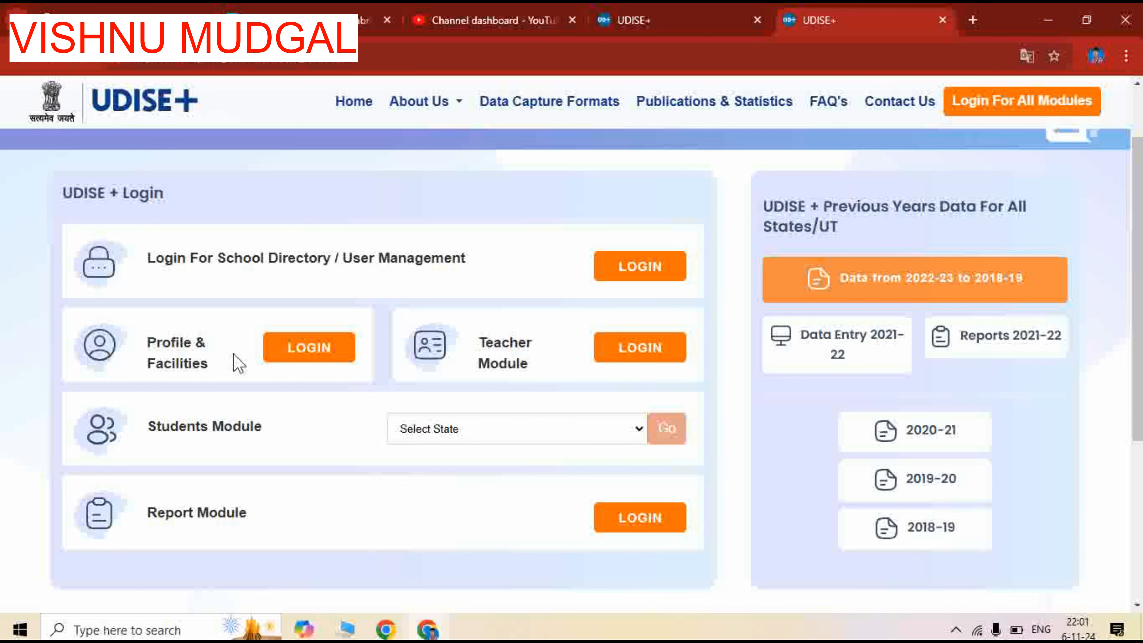
pyautogui.click(318, 356)
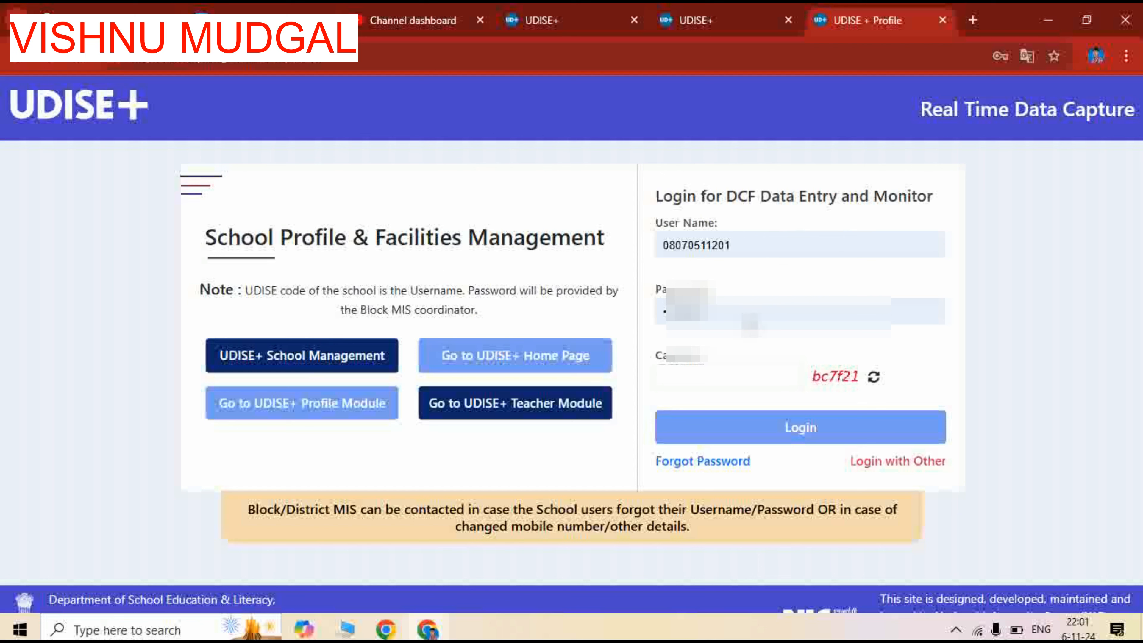
# Enter the displayed captcha code and log in to School Profile & Facilities Management with the prefilled credentials
pyautogui.click(718, 378)
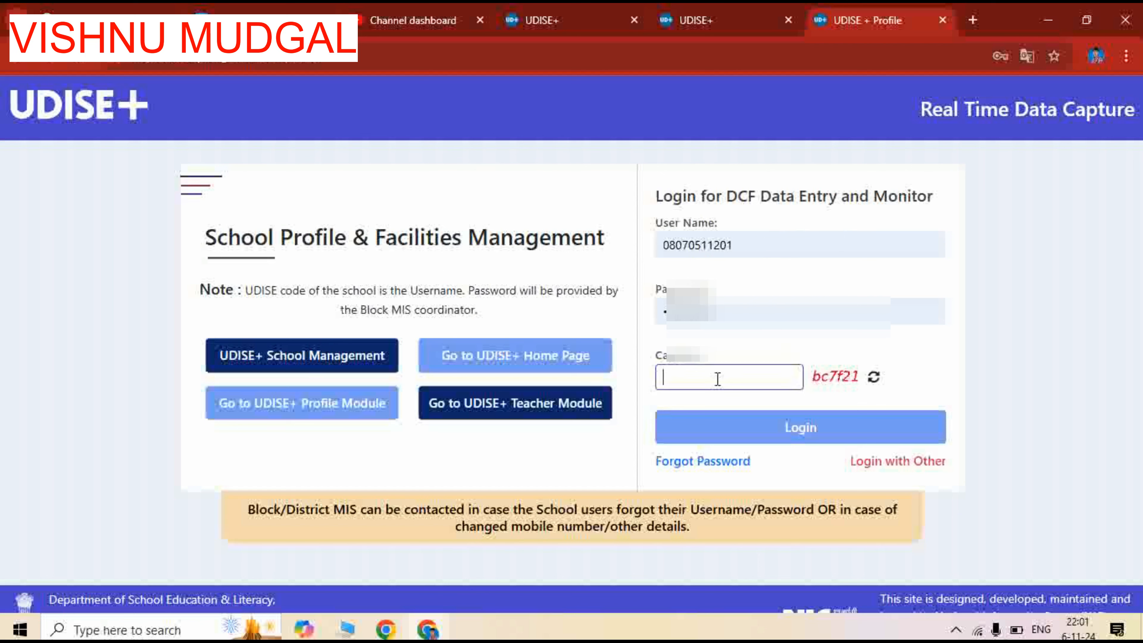
pyautogui.write('bc7f21')
pyautogui.click(755, 438)
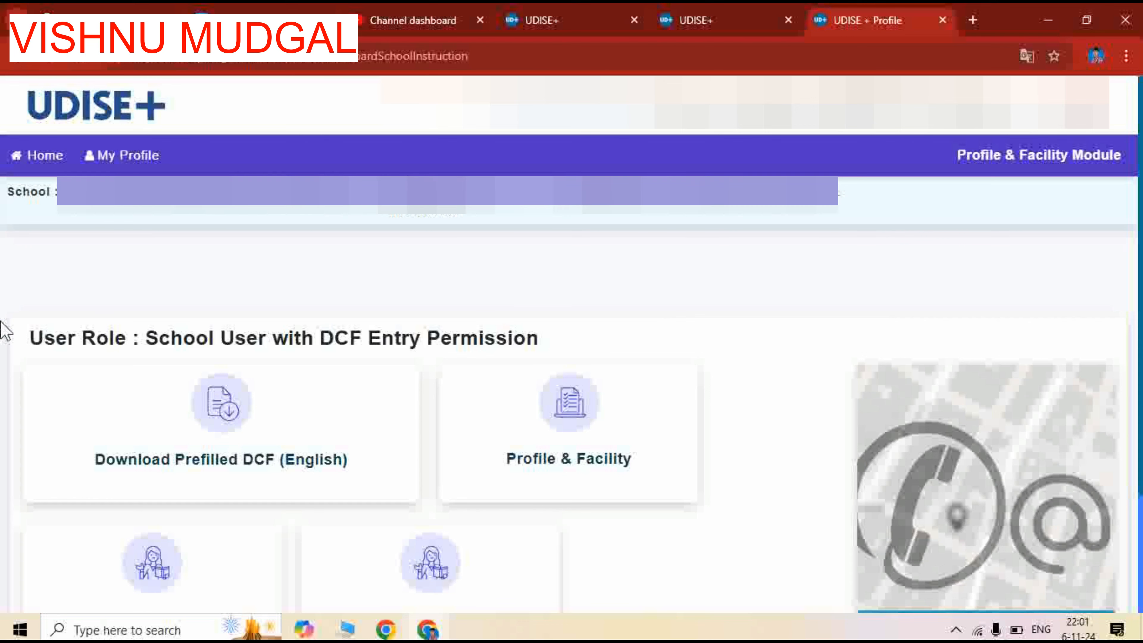
# Open the school's Profile & Facility form list and request the previous data snapshot
pyautogui.scroll(-2, 180, 302)
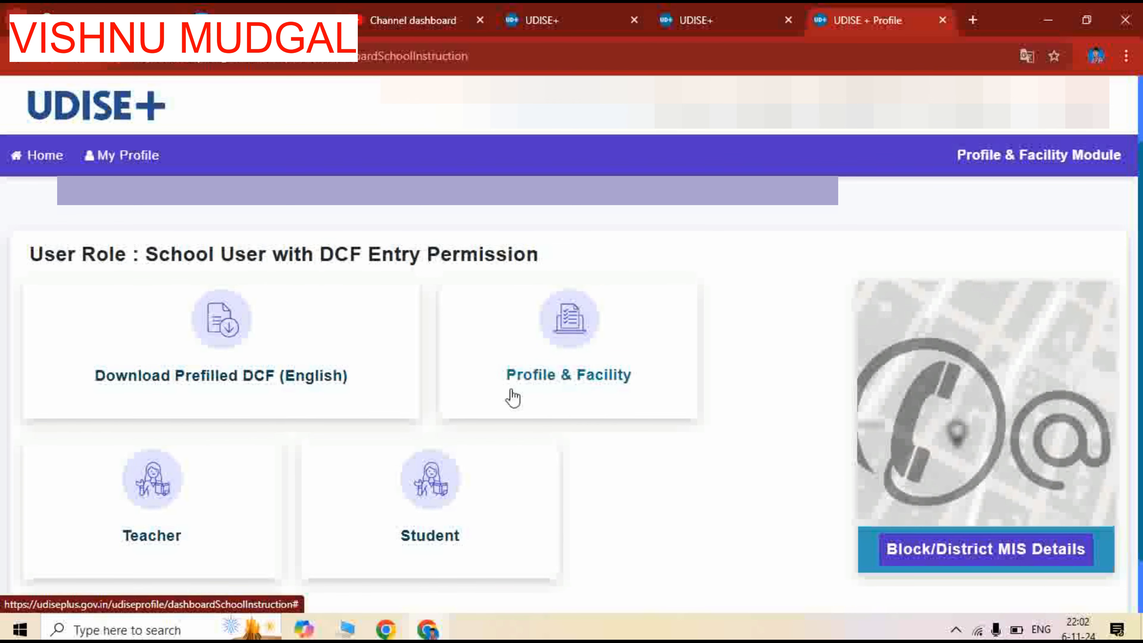
pyautogui.click(565, 382)
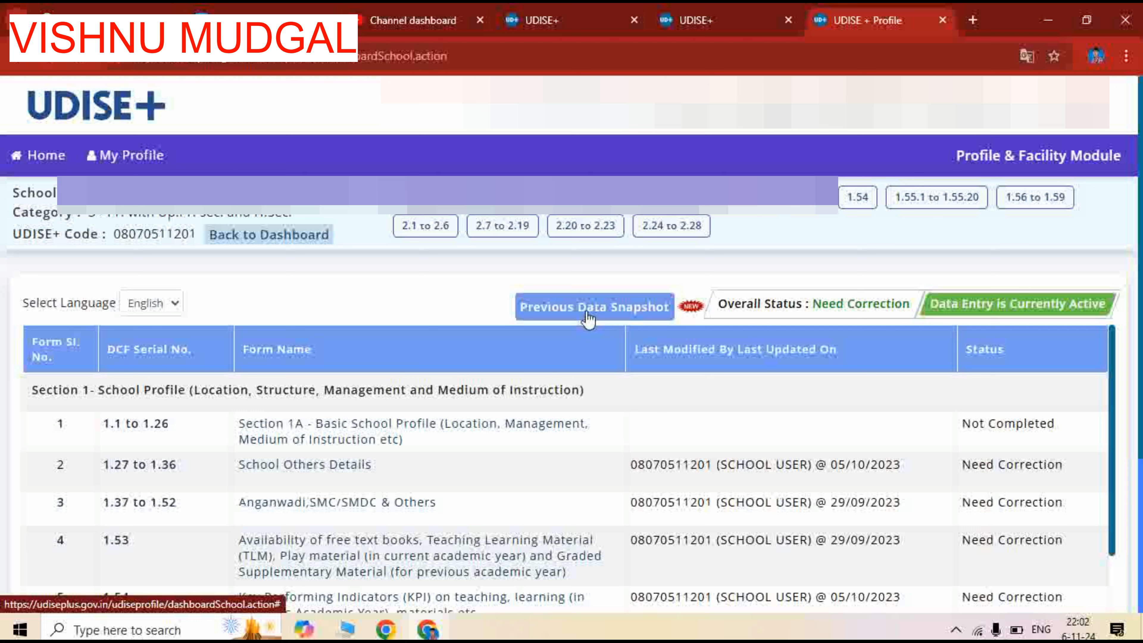
pyautogui.click(626, 315)
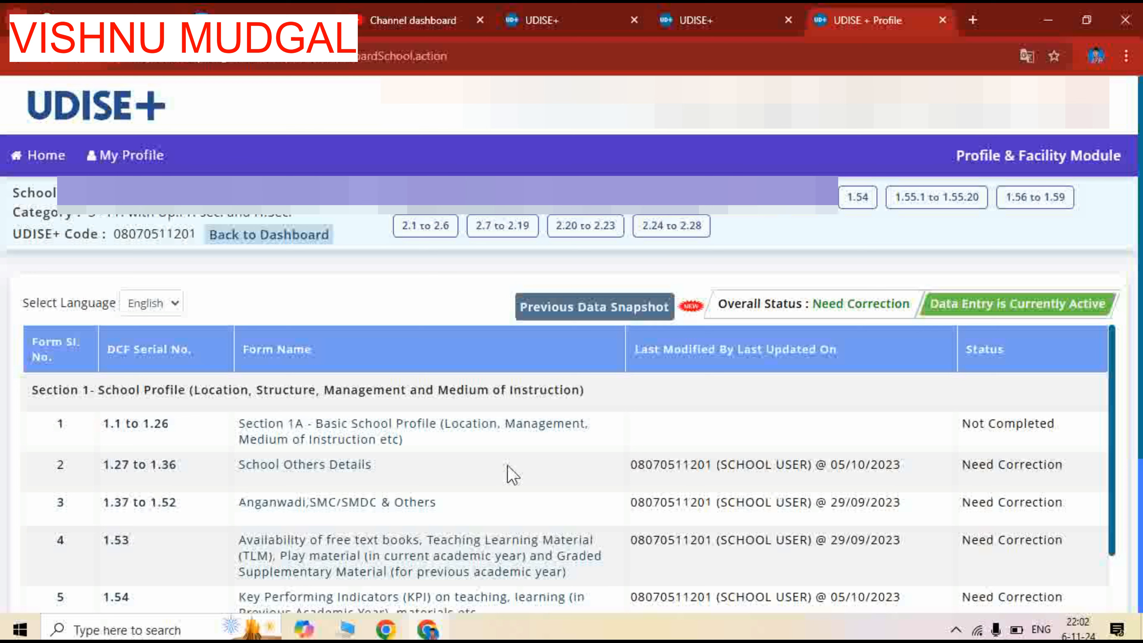
# Look over the Section 1 and Section 2 forms, and open Section 1A - Basic School Profile (1.1 to 1.26)
pyautogui.scroll(-2, 509, 473)
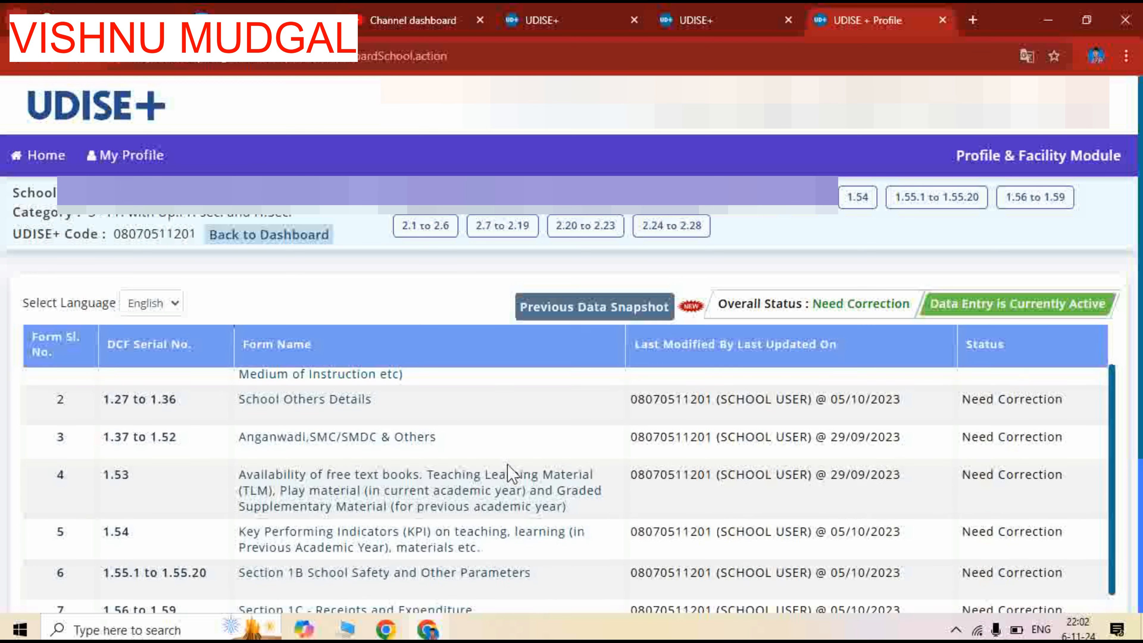
pyautogui.scroll(2, 508, 473)
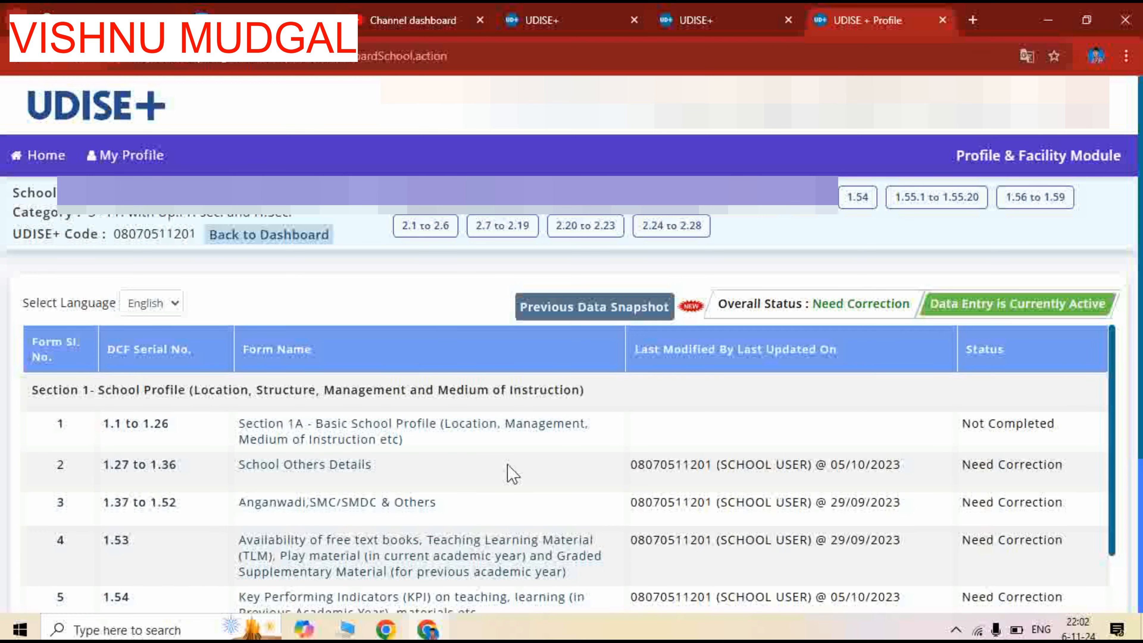
pyautogui.scroll(-5, 512, 473)
pyautogui.scroll(-3, 512, 473)
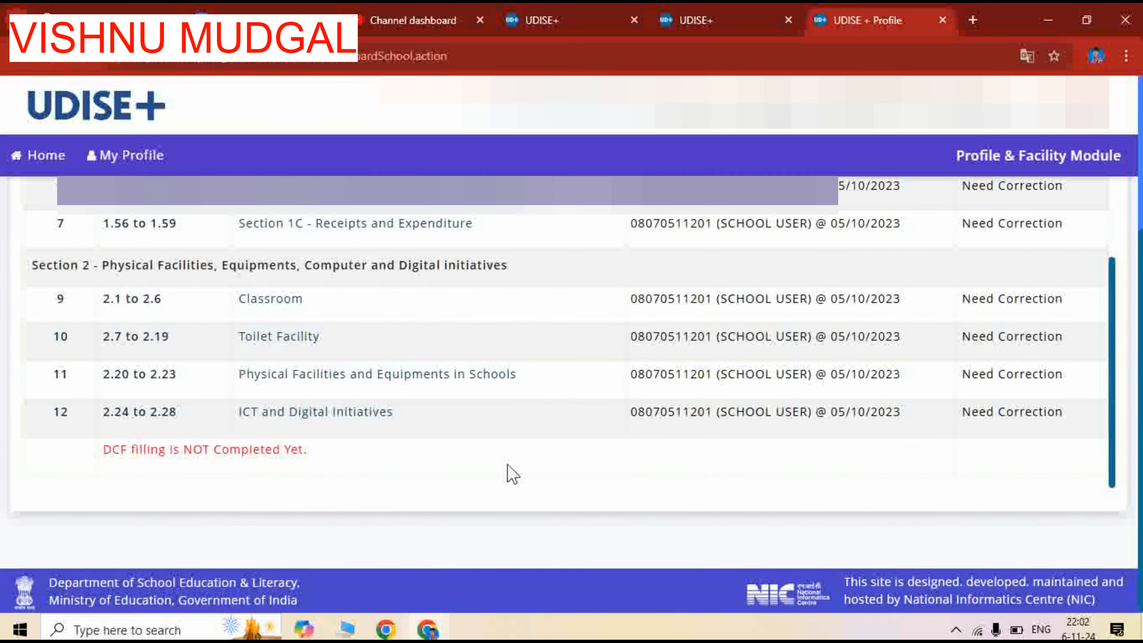
pyautogui.scroll(5, 512, 473)
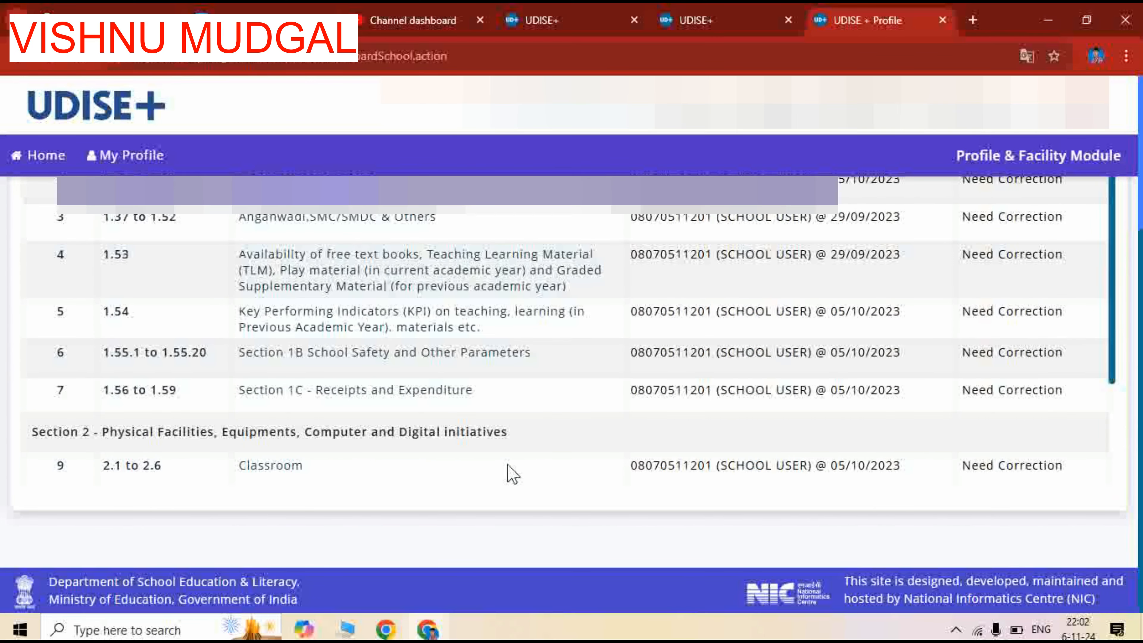
pyautogui.scroll(5, 512, 473)
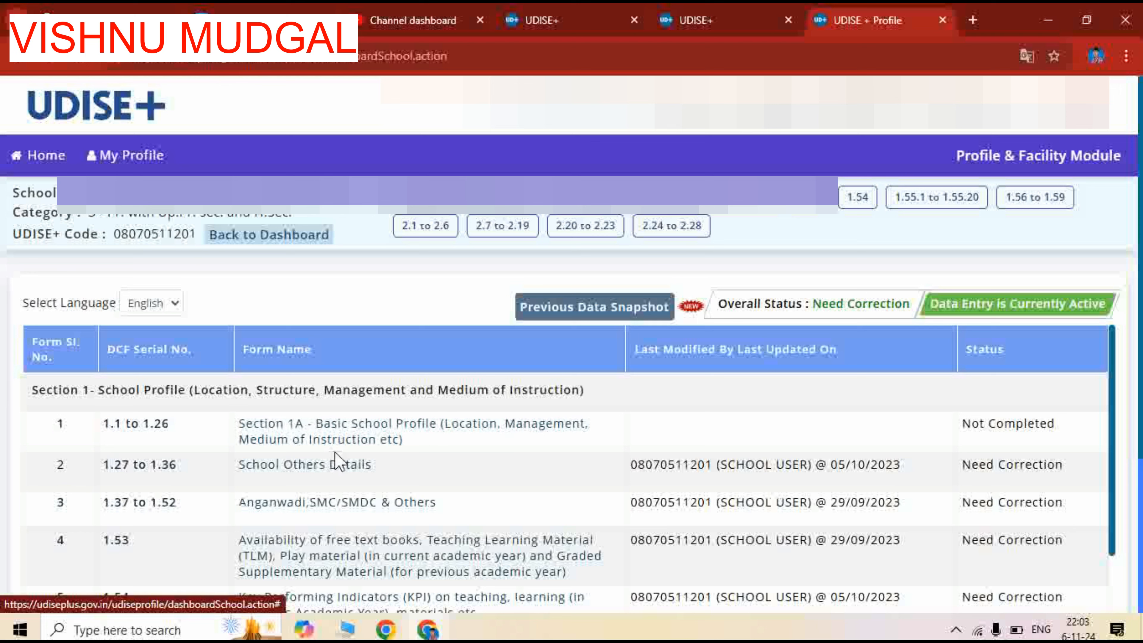
pyautogui.click(396, 432)
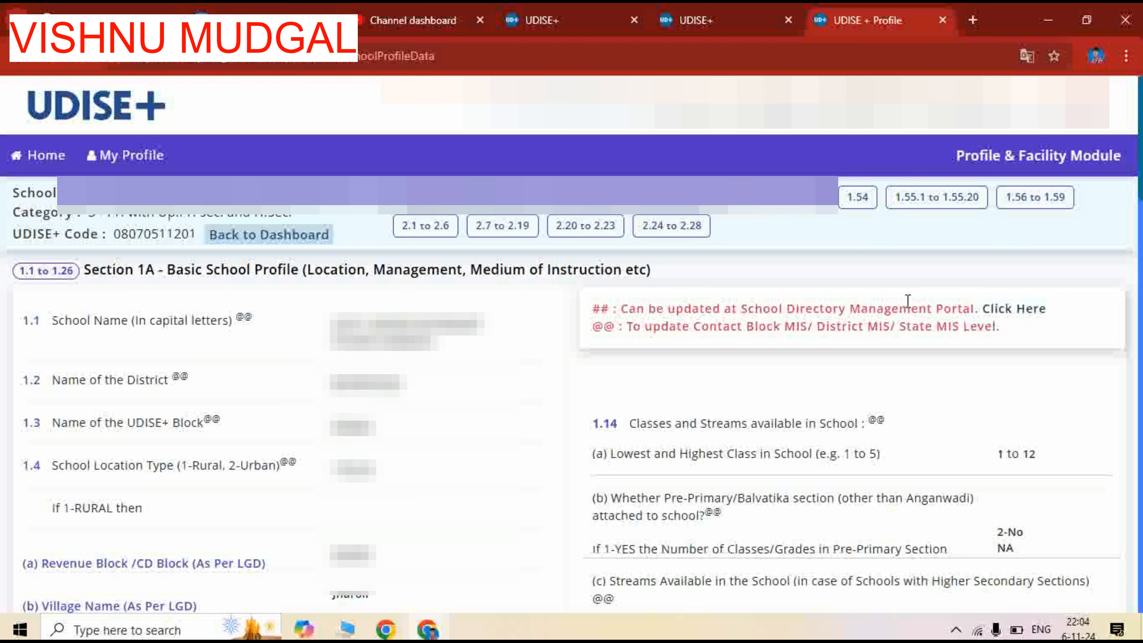
# View the School Directory Management Portal login linked from the ## note, and return to the Section 1A form
pyautogui.click(1025, 316)
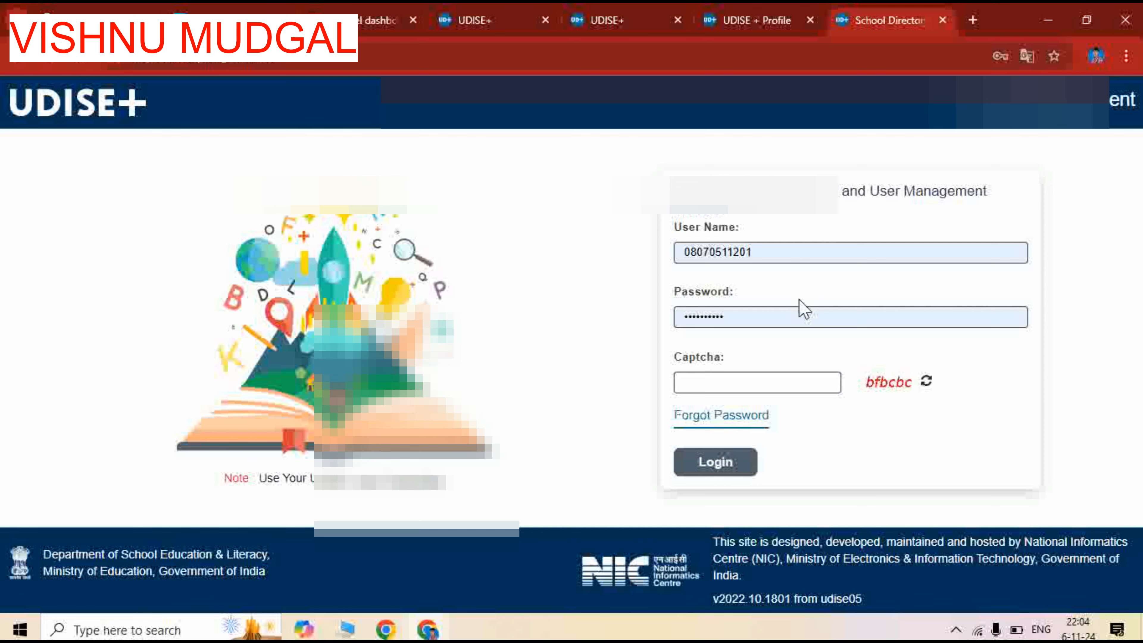
pyautogui.click(727, 20)
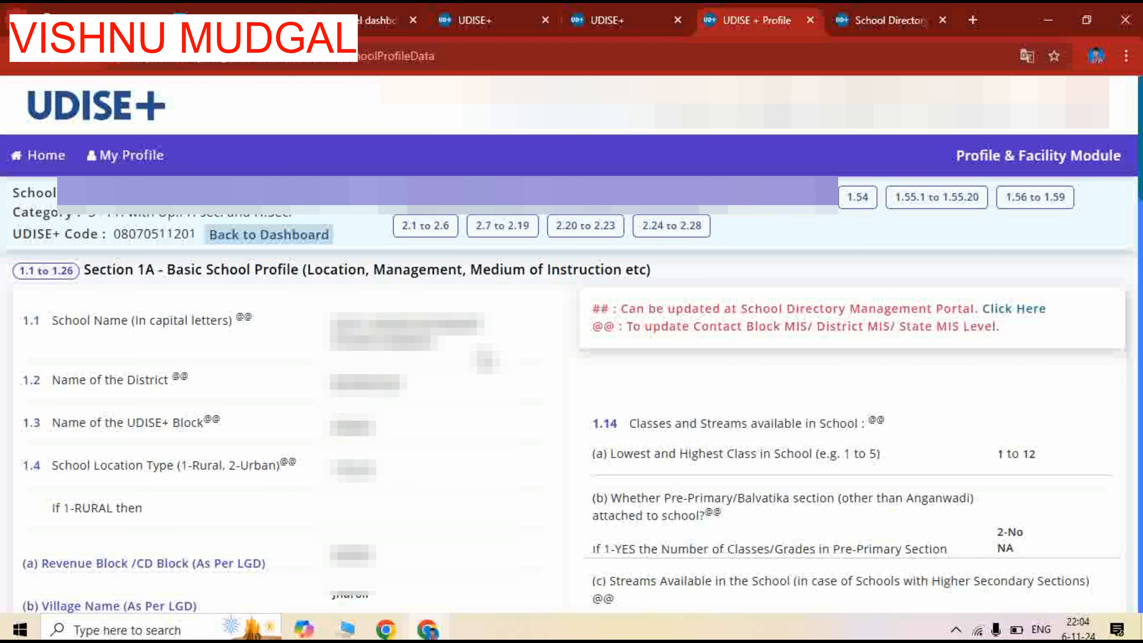
# Examine the Section 1A entries for location, contacts, streams, affiliation, respondent and medium of instruction, including their ## and @@ marks
pyautogui.scroll(-2, 485, 359)
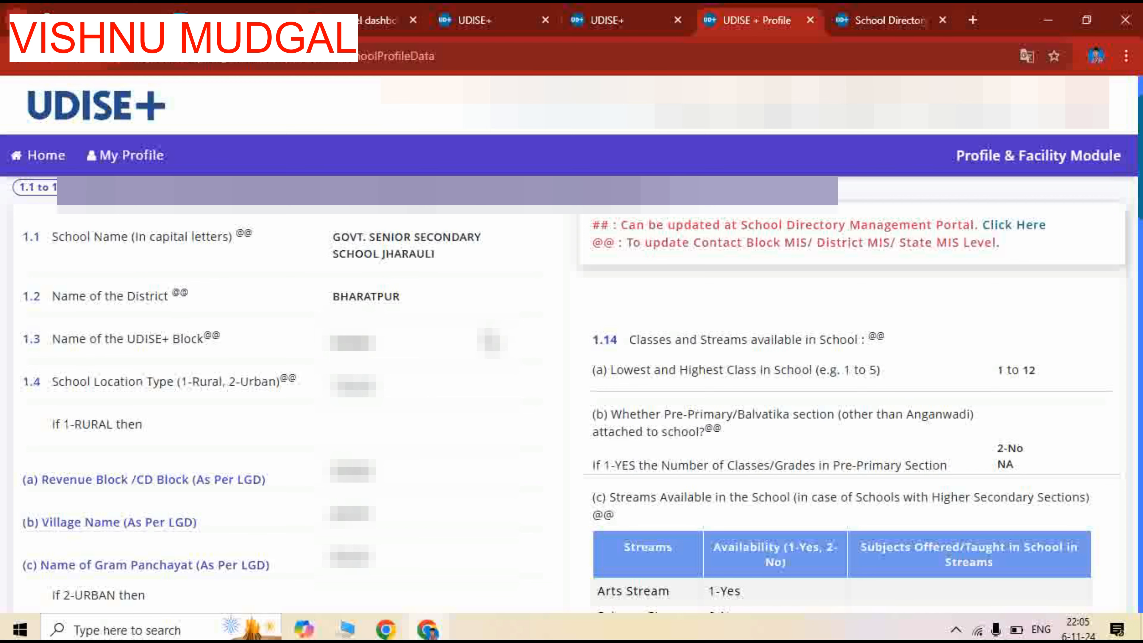
pyautogui.scroll(-2, 491, 343)
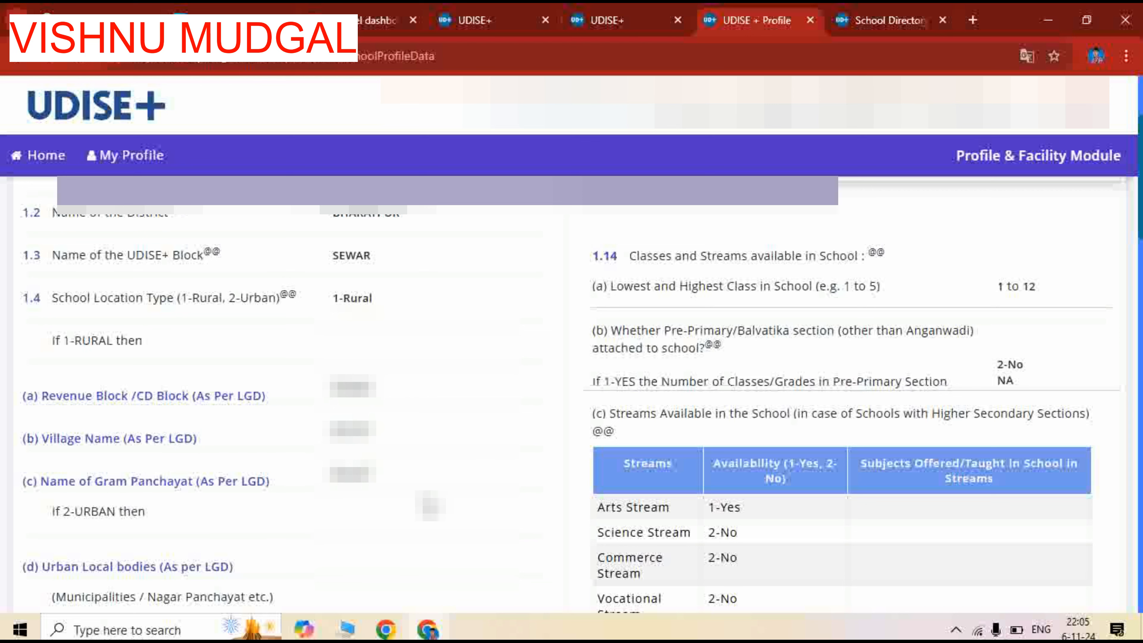
pyautogui.scroll(-2, 431, 507)
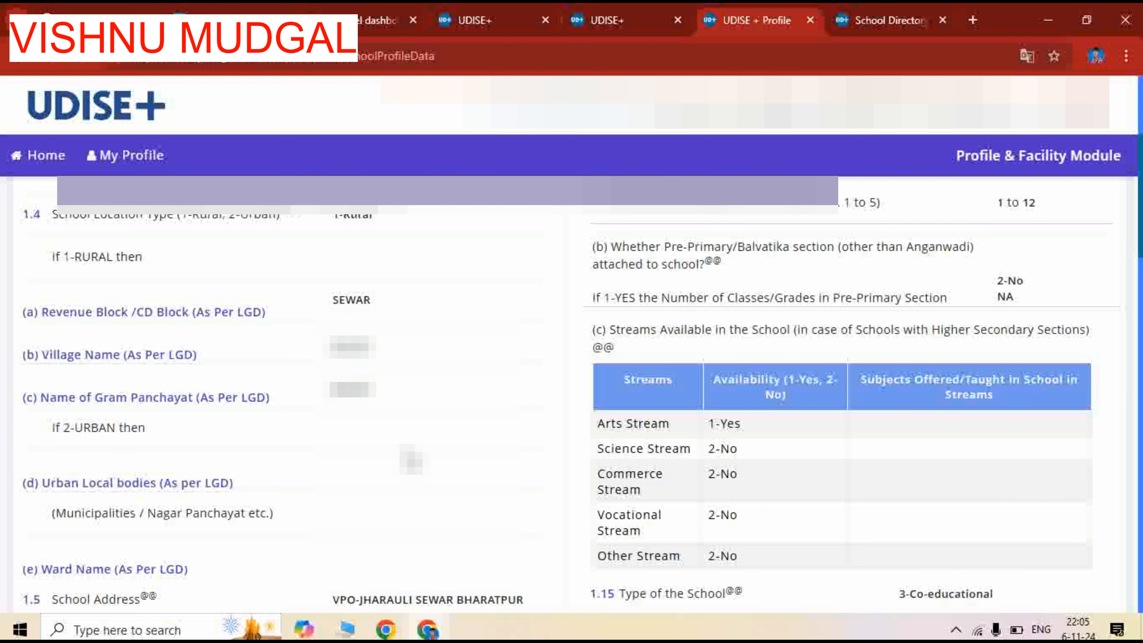
pyautogui.scroll(-8, 412, 459)
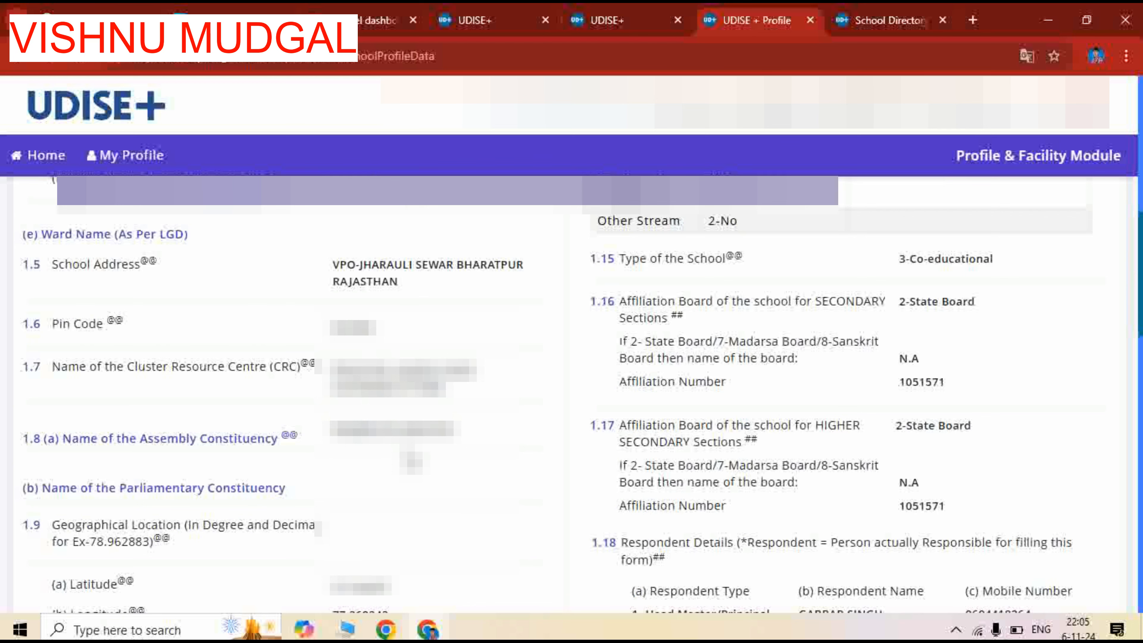
pyautogui.scroll(-6, 412, 461)
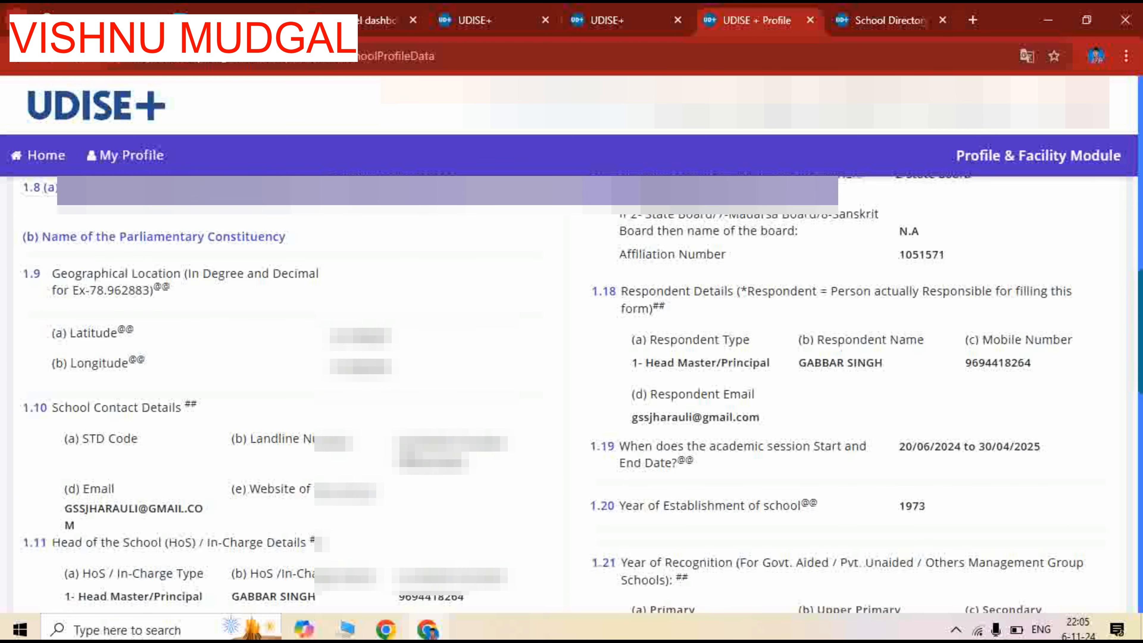
pyautogui.scroll(-10, 583, 394)
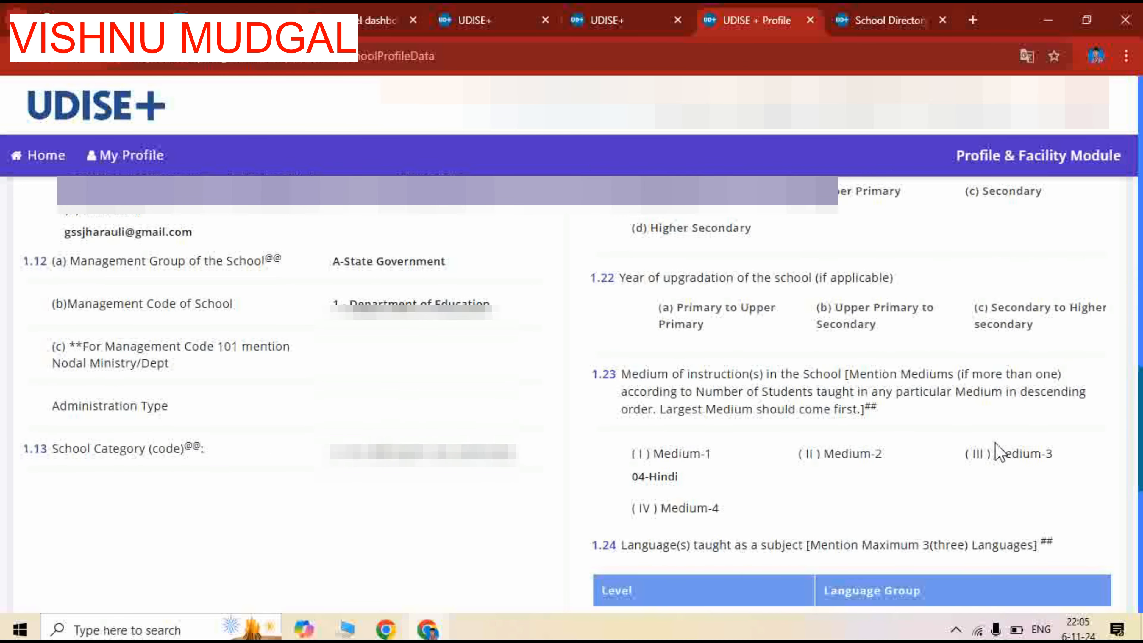
pyautogui.scroll(15, 995, 444)
pyautogui.scroll(7, 995, 443)
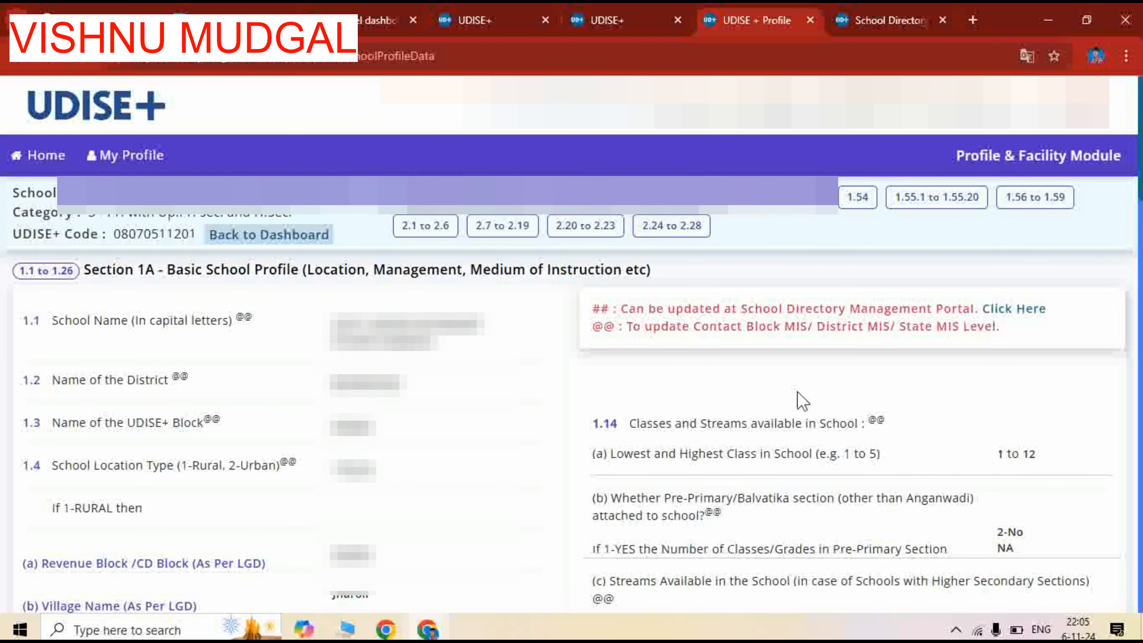
pyautogui.scroll(-4, 866, 398)
pyautogui.scroll(-8, 867, 401)
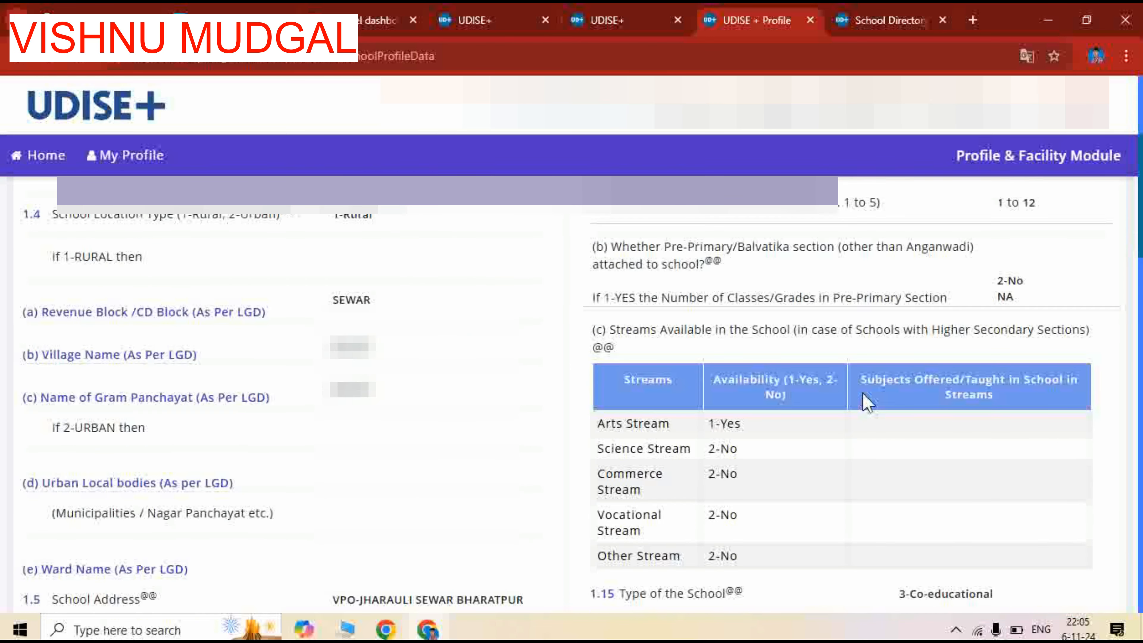
pyautogui.scroll(-8, 868, 402)
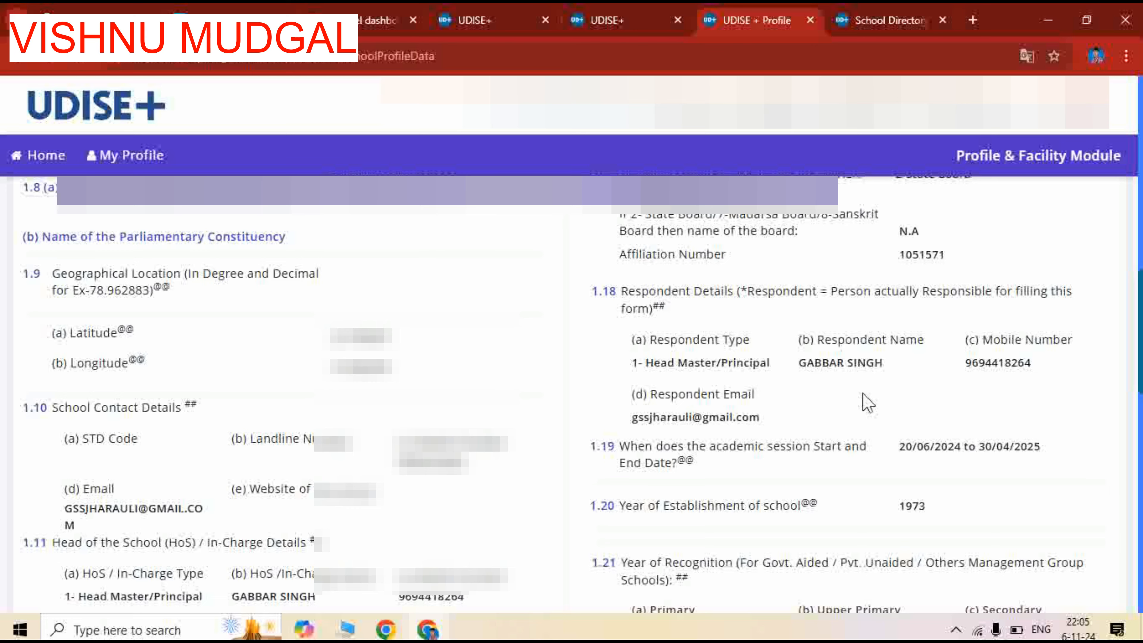
pyautogui.scroll(-4, 868, 402)
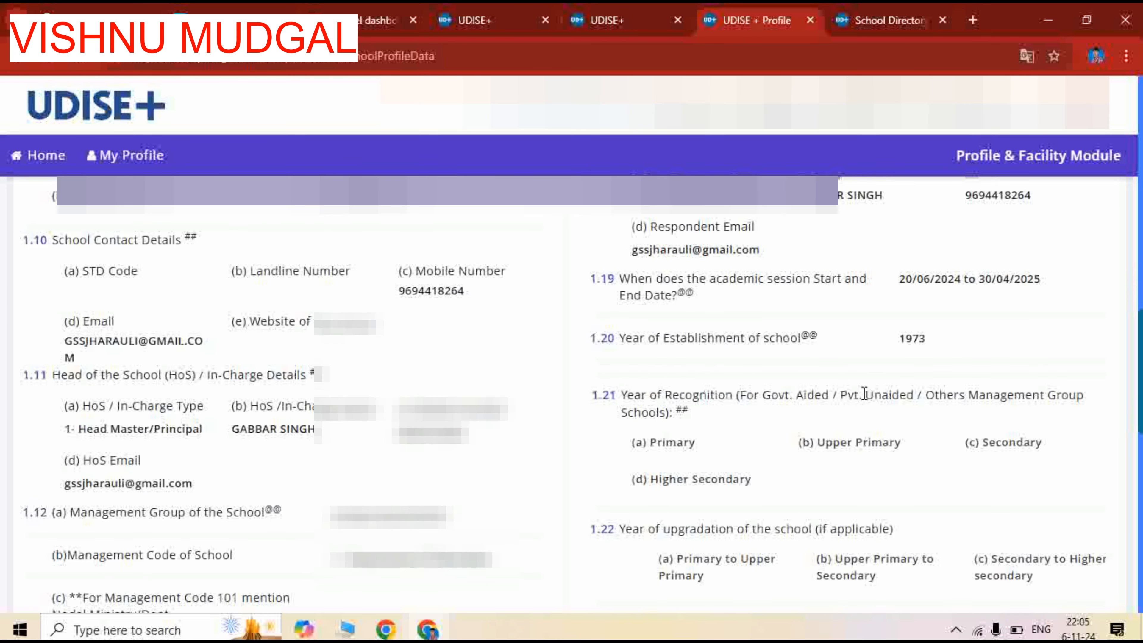
pyautogui.scroll(4, 865, 394)
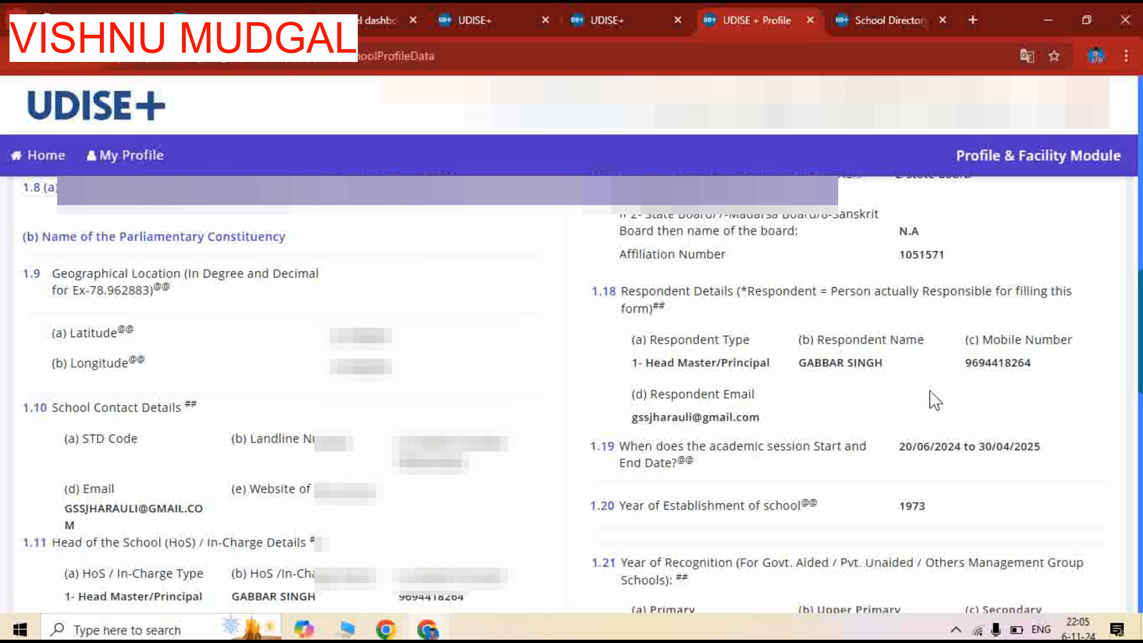
pyautogui.scroll(3, 907, 424)
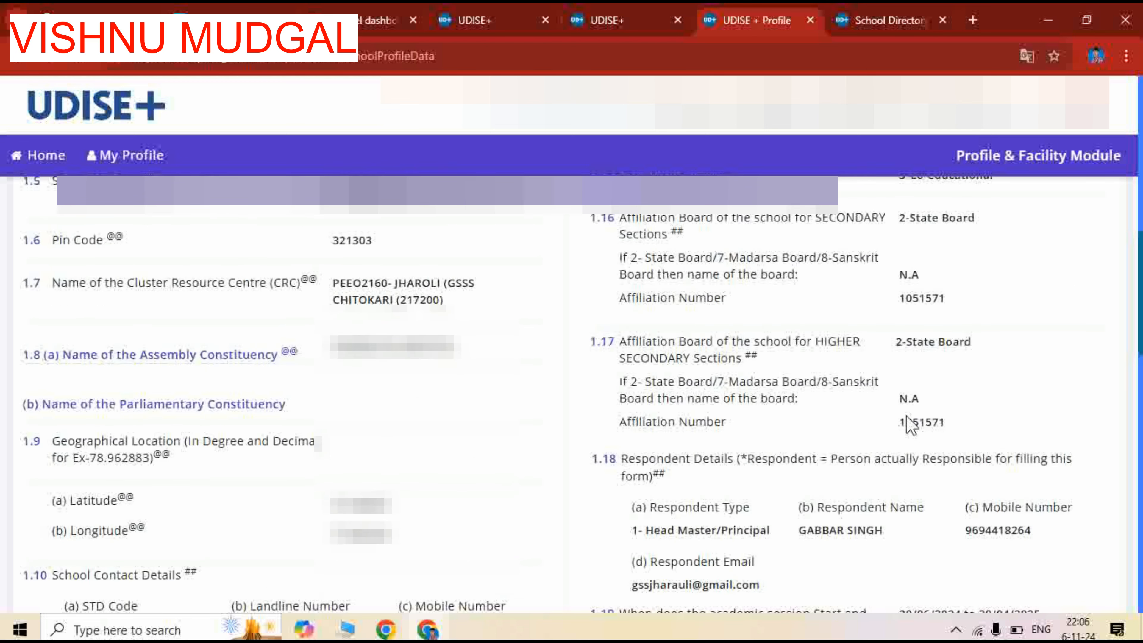
# Check the remaining Section 1A entries through 1.26 and mark the section as complete
pyautogui.scroll(-9, 907, 415)
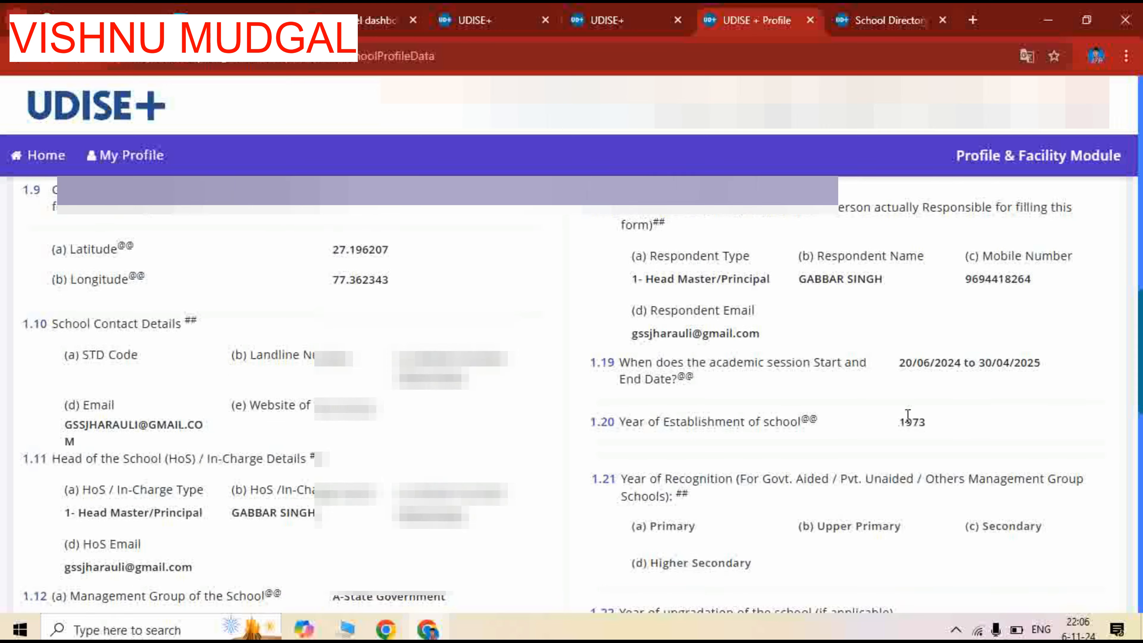
pyautogui.scroll(-10, 907, 415)
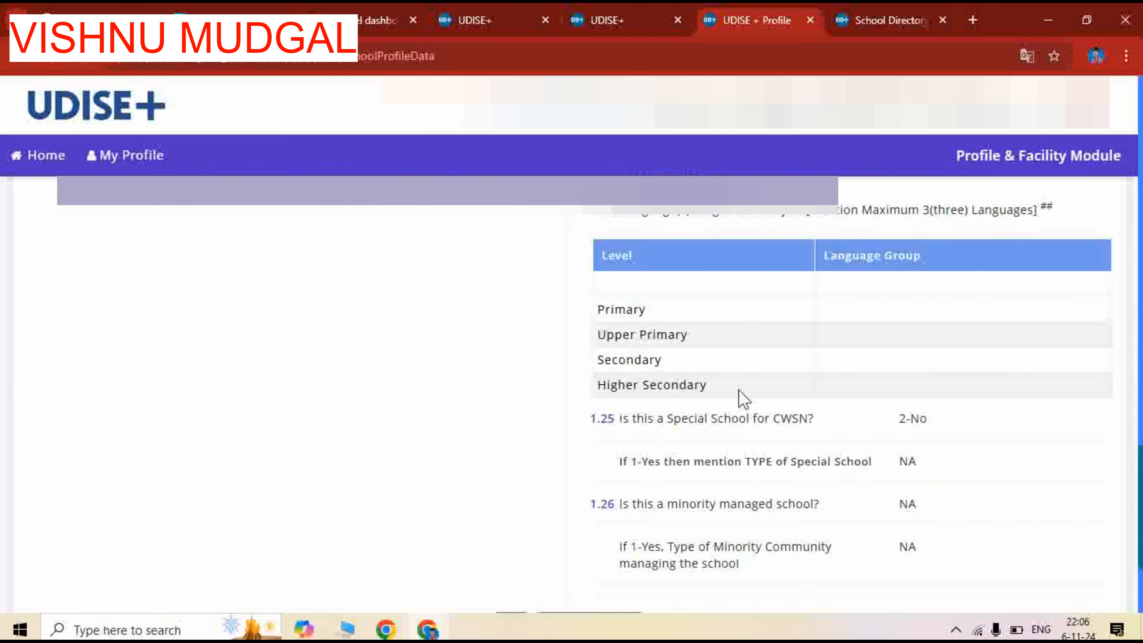
pyautogui.scroll(-3, 980, 412)
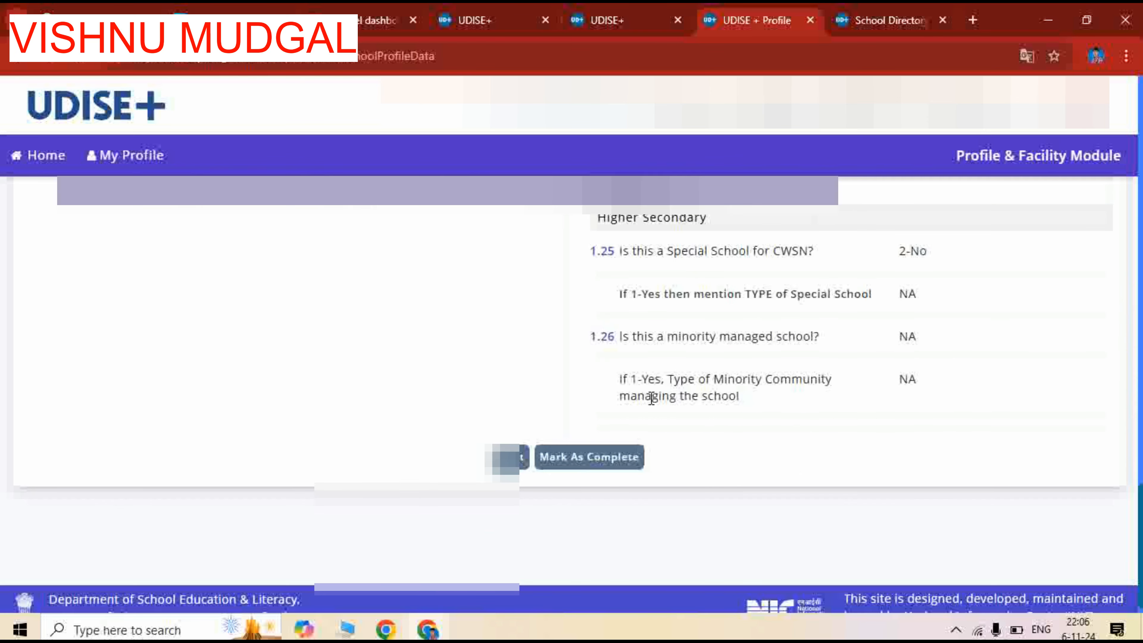
pyautogui.click(594, 463)
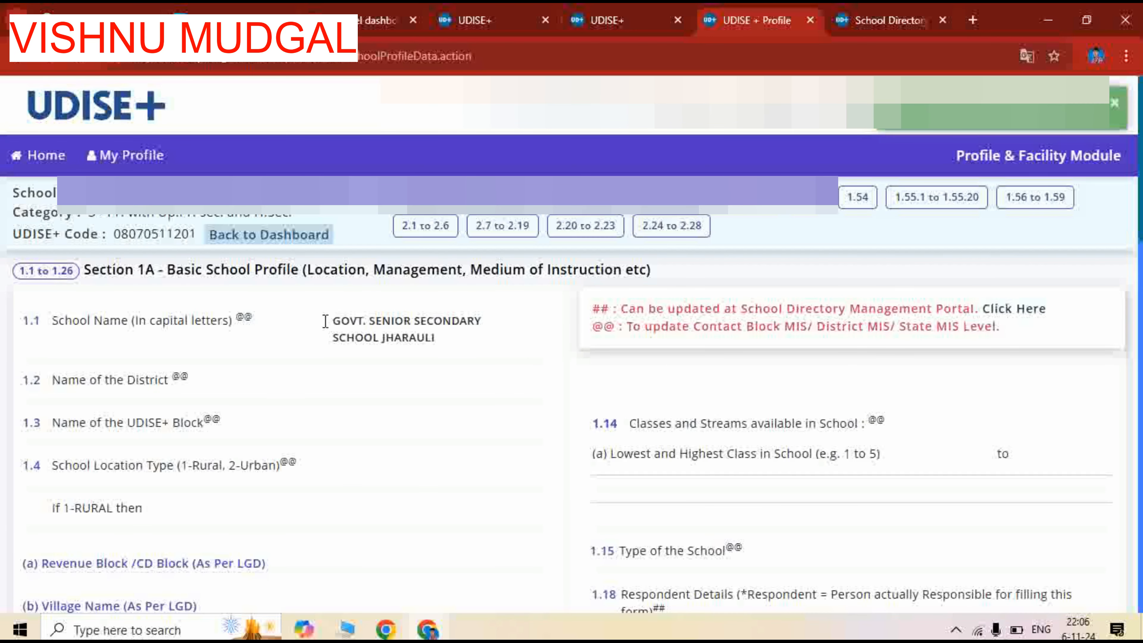
# Continue from Section 1A to School Others Details (1.27 to 1.36) and set the residential school answer to 3 - Non-Residential
pyautogui.scroll(-3, 840, 351)
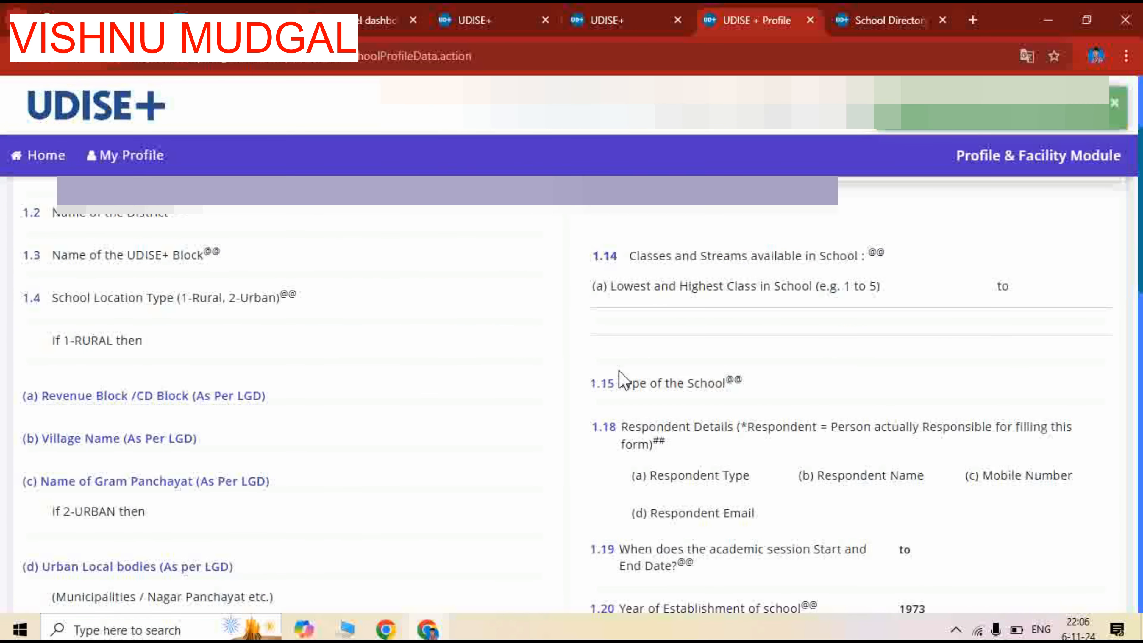
pyautogui.scroll(3, 584, 378)
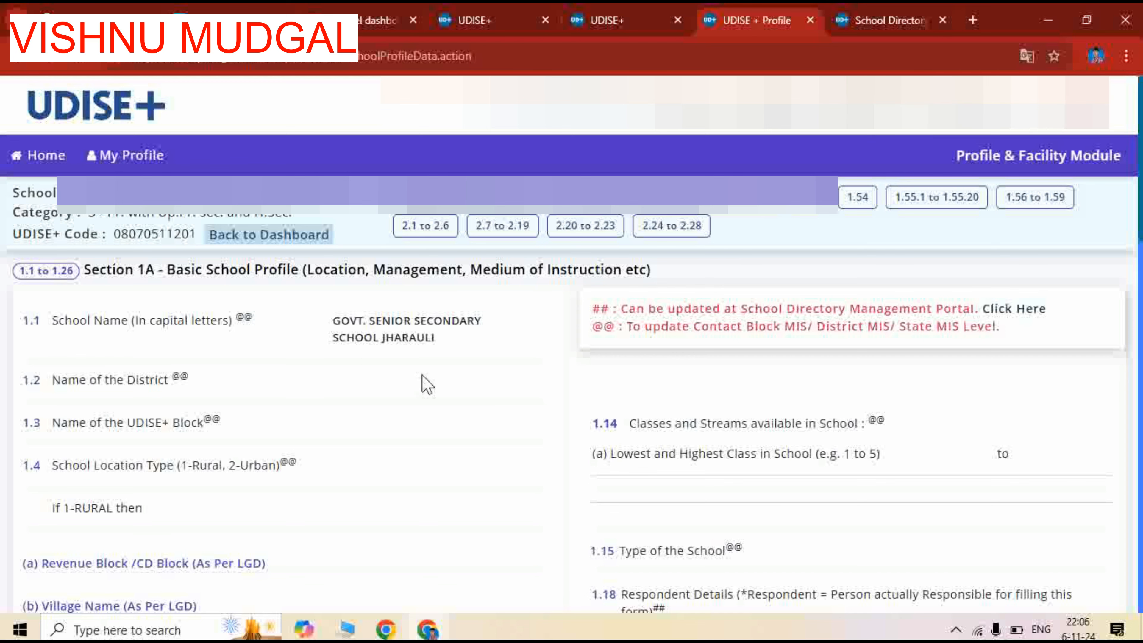
pyautogui.scroll(-15, 423, 379)
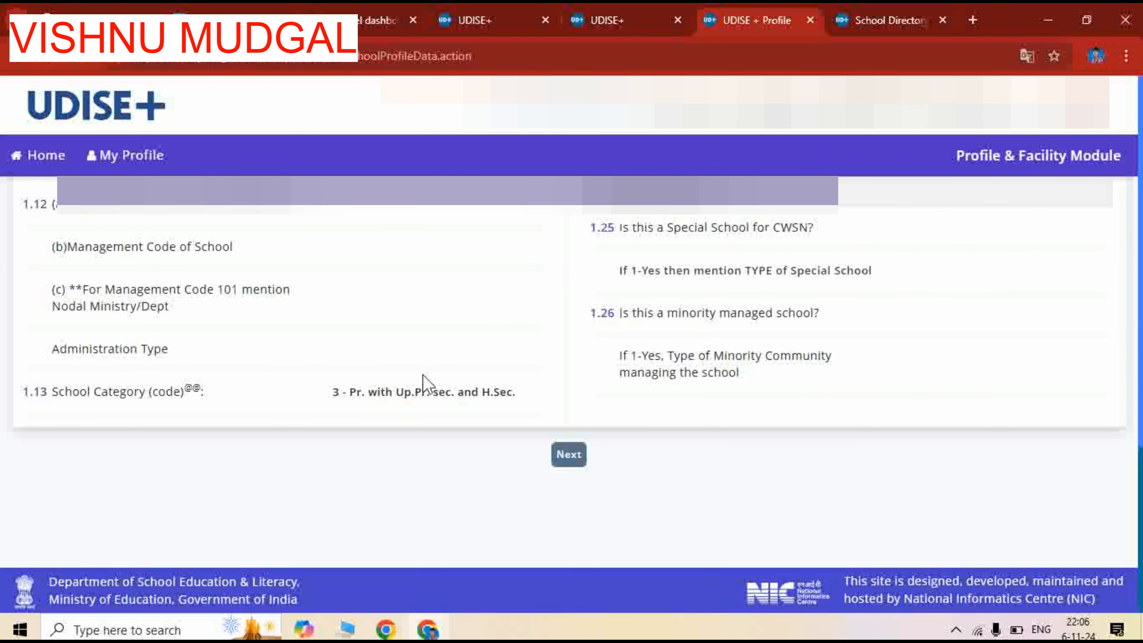
pyautogui.click(571, 459)
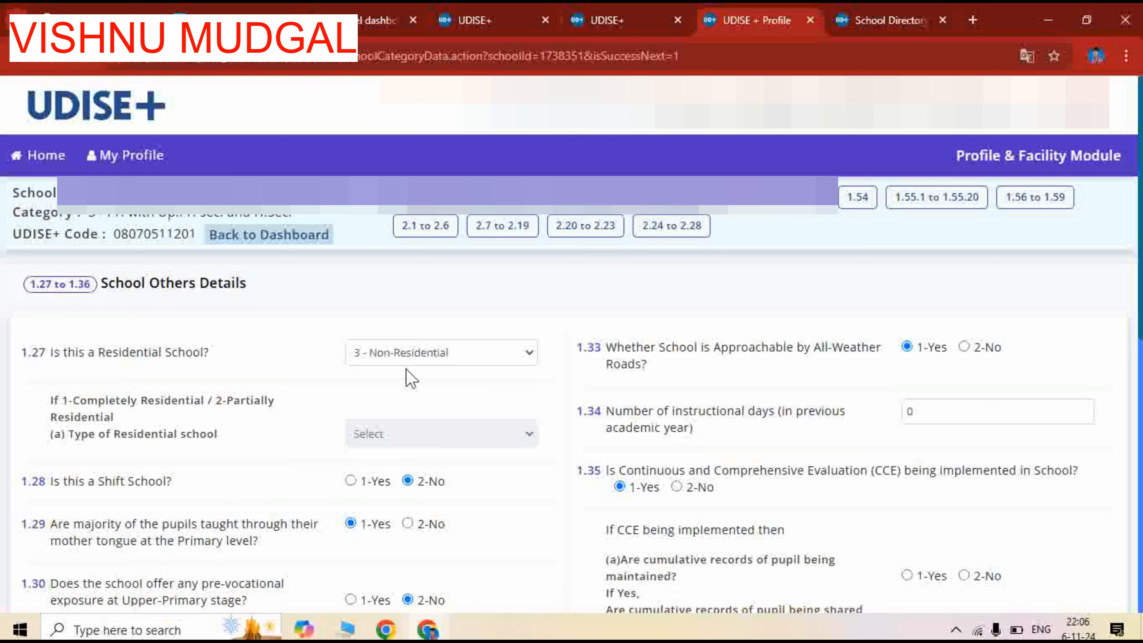
pyautogui.click(471, 358)
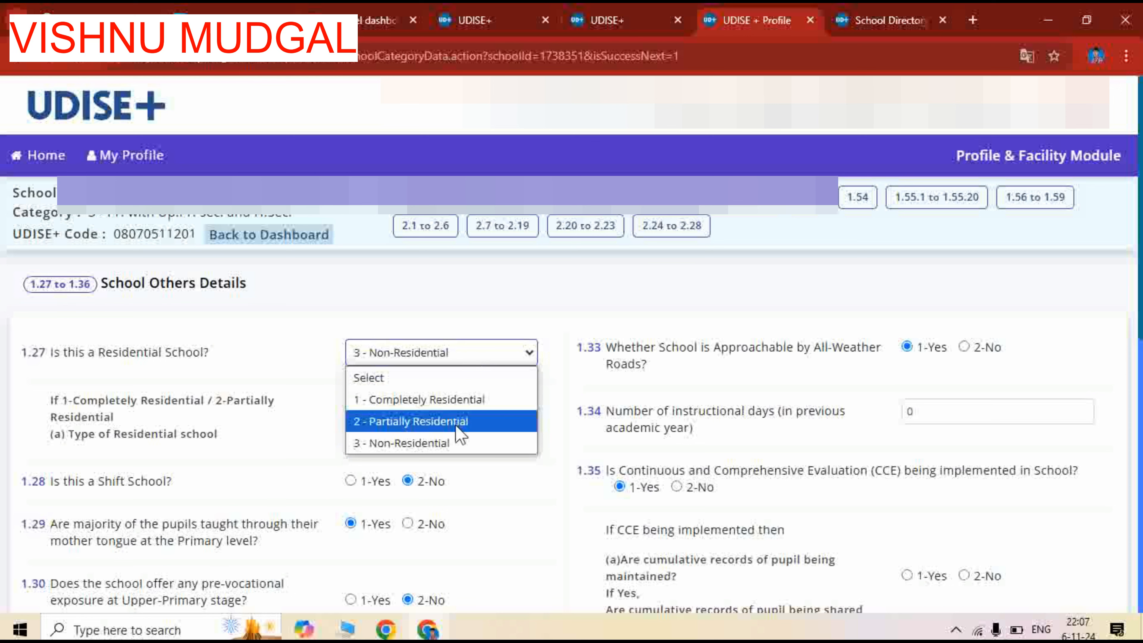
pyautogui.click(462, 451)
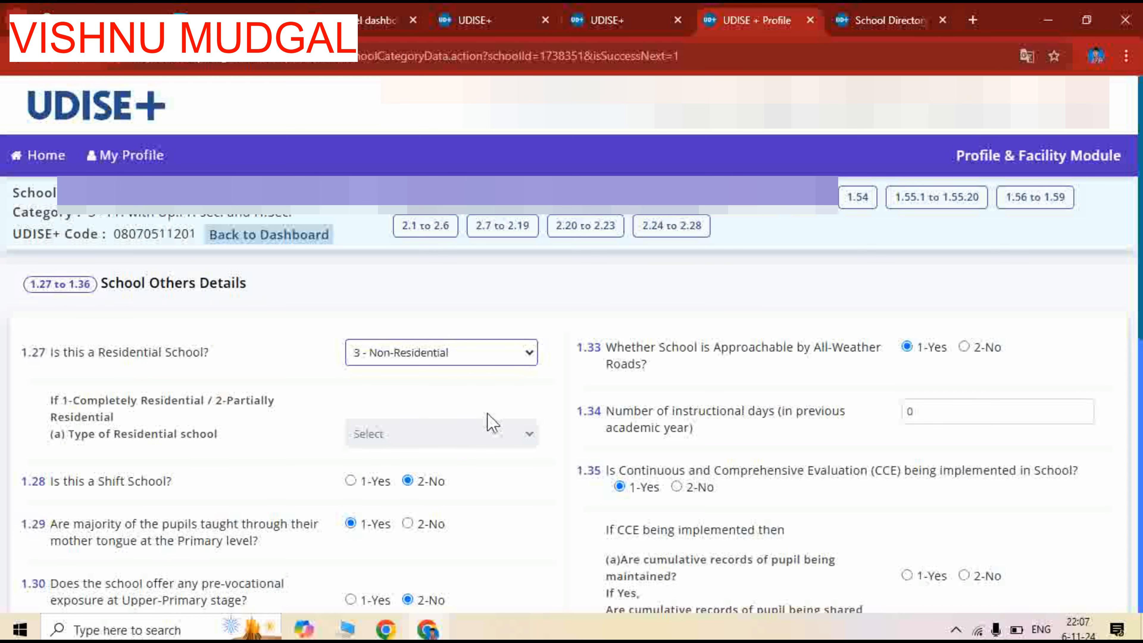
# Examine the answers to questions 1.28 to 1.32, including the distances from the nearest government schools
pyautogui.scroll(-2, 492, 423)
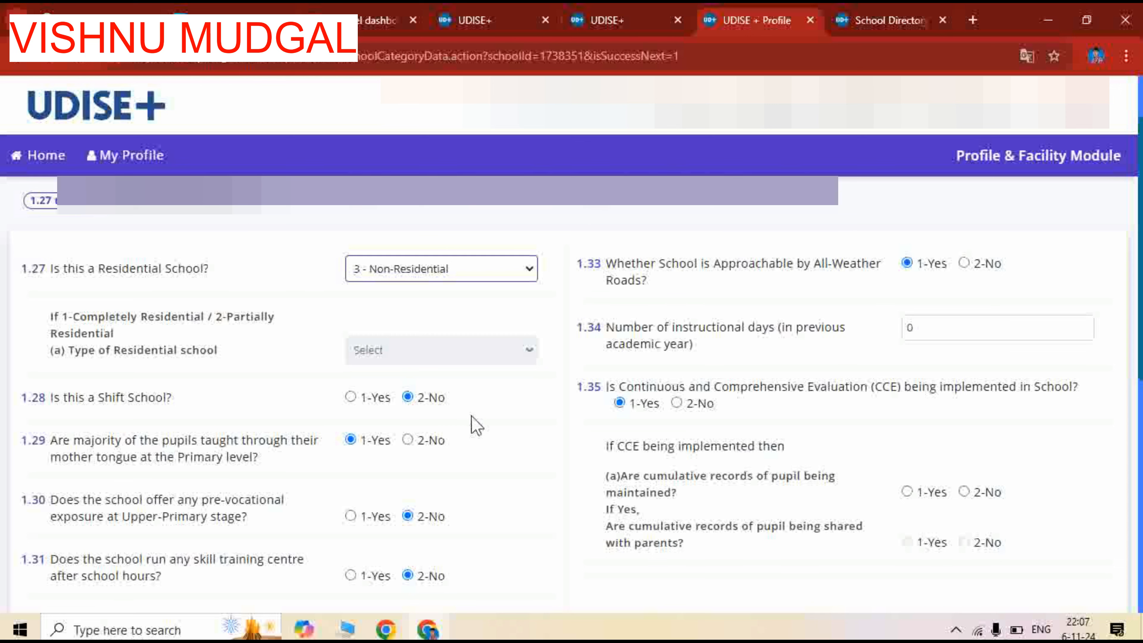
pyautogui.scroll(-2, 446, 417)
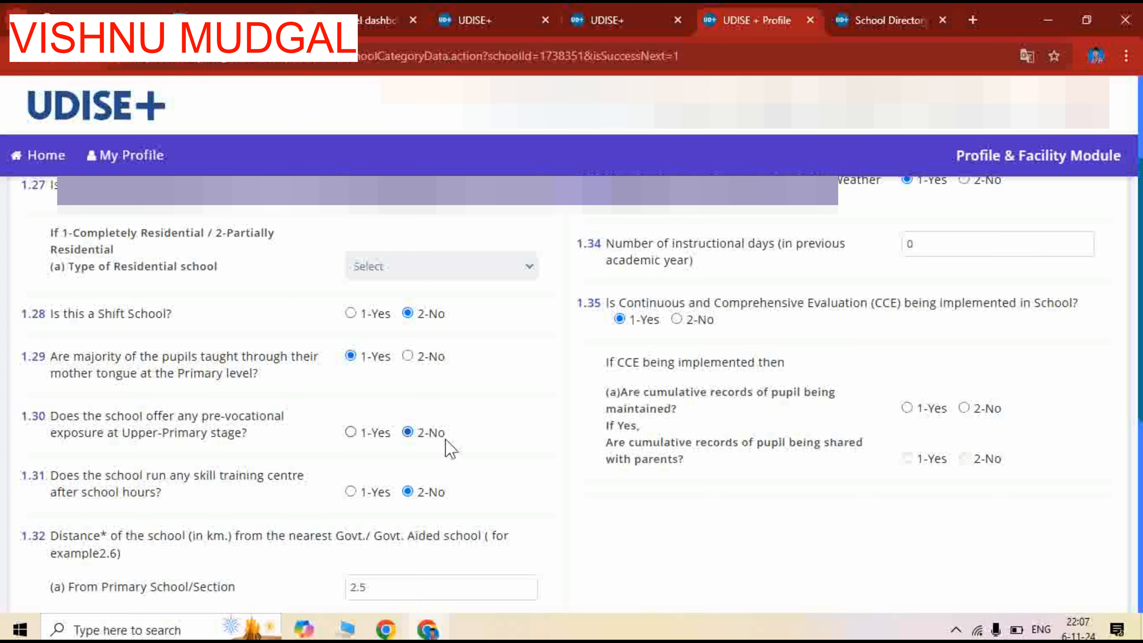
pyautogui.scroll(-2, 484, 441)
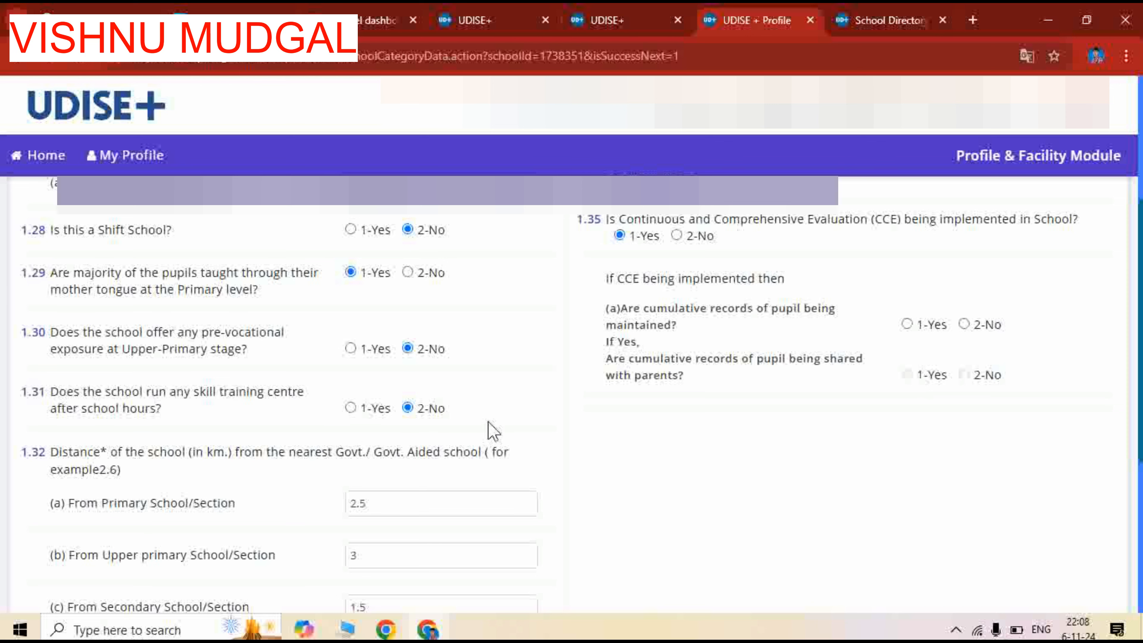
pyautogui.scroll(-2, 484, 427)
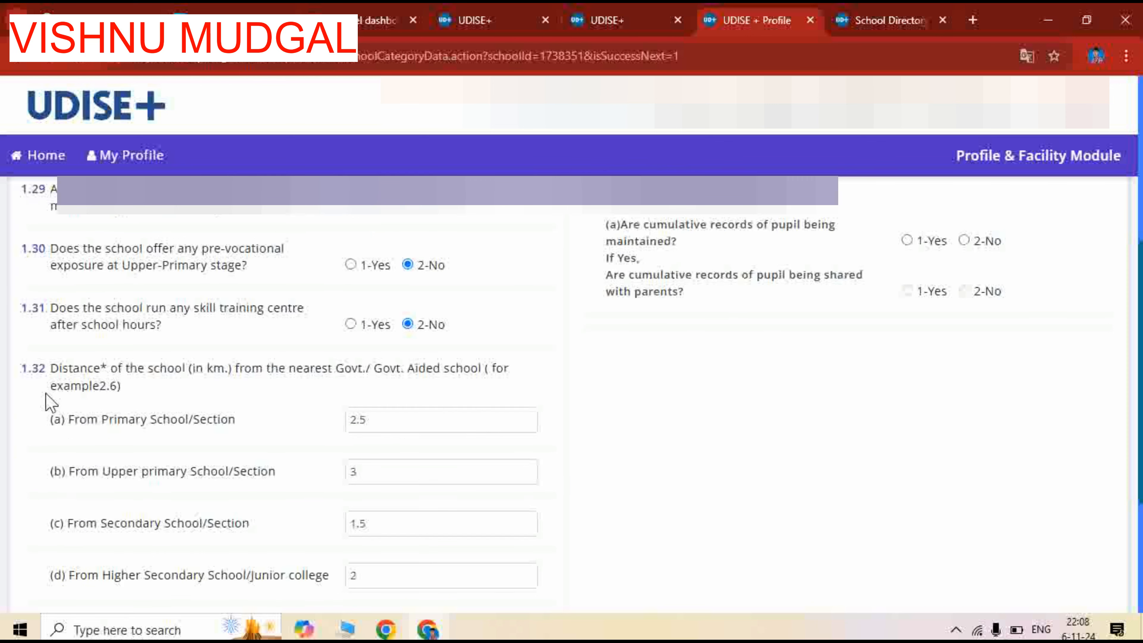
pyautogui.scroll(-2, 198, 396)
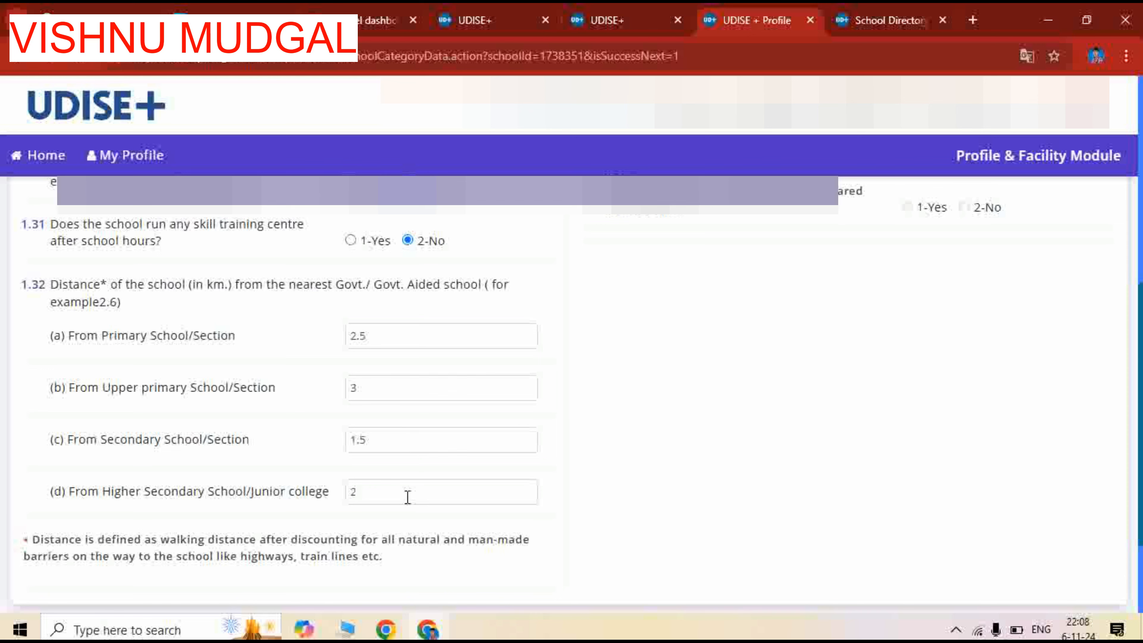
pyautogui.scroll(-3, 509, 486)
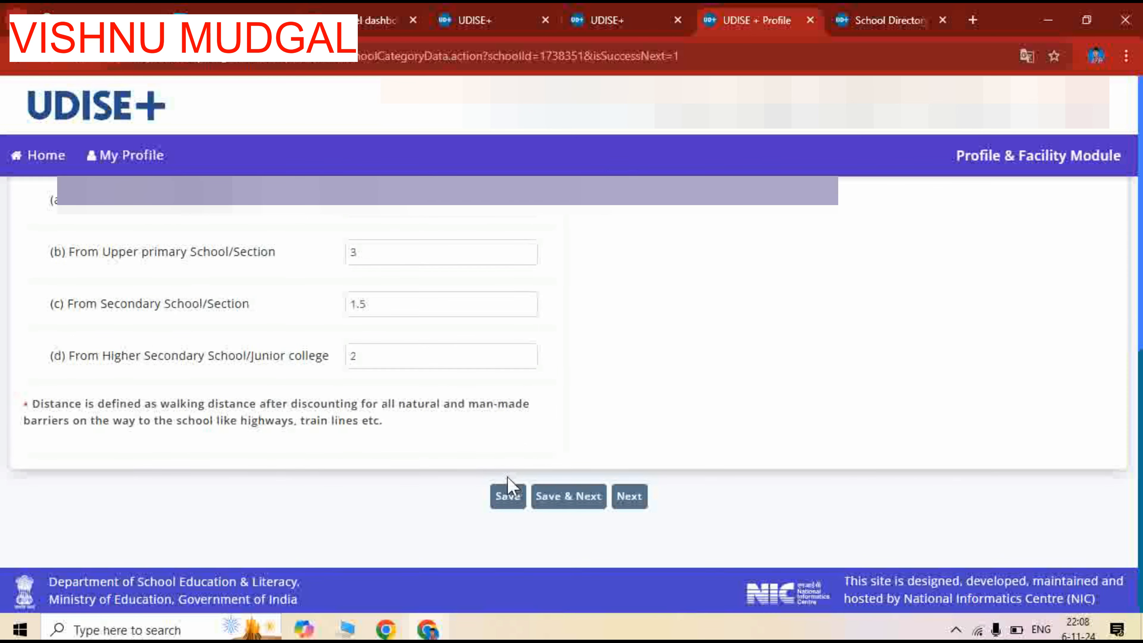
pyautogui.scroll(7, 684, 440)
pyautogui.scroll(4, 691, 439)
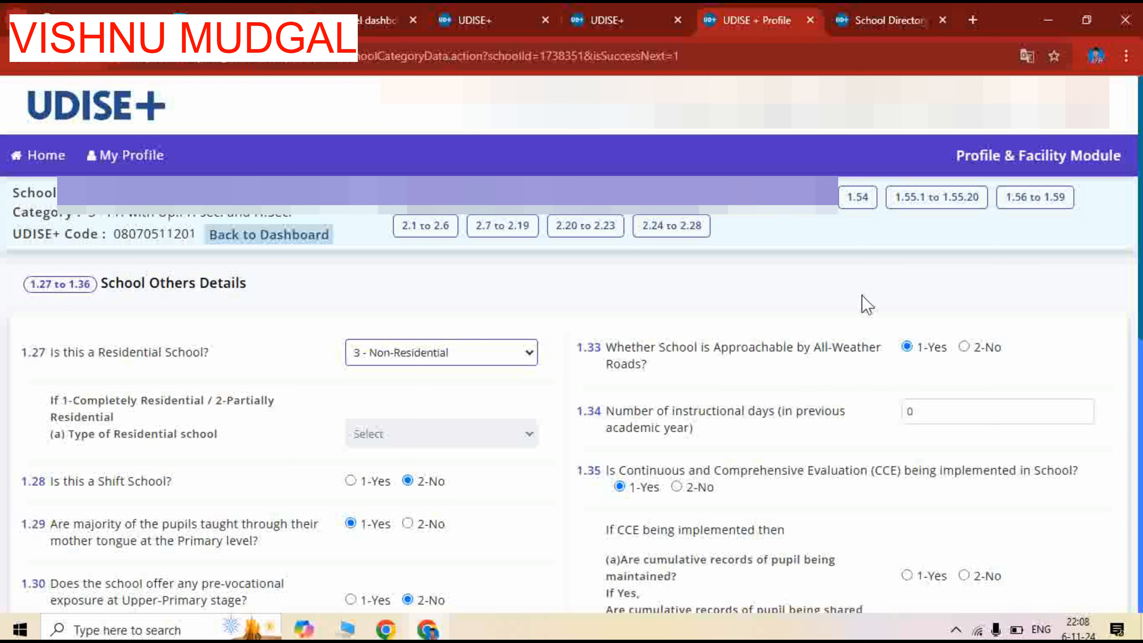
# Set the number of instructional days in the previous academic year (1.34) to 134
pyautogui.click(977, 414)
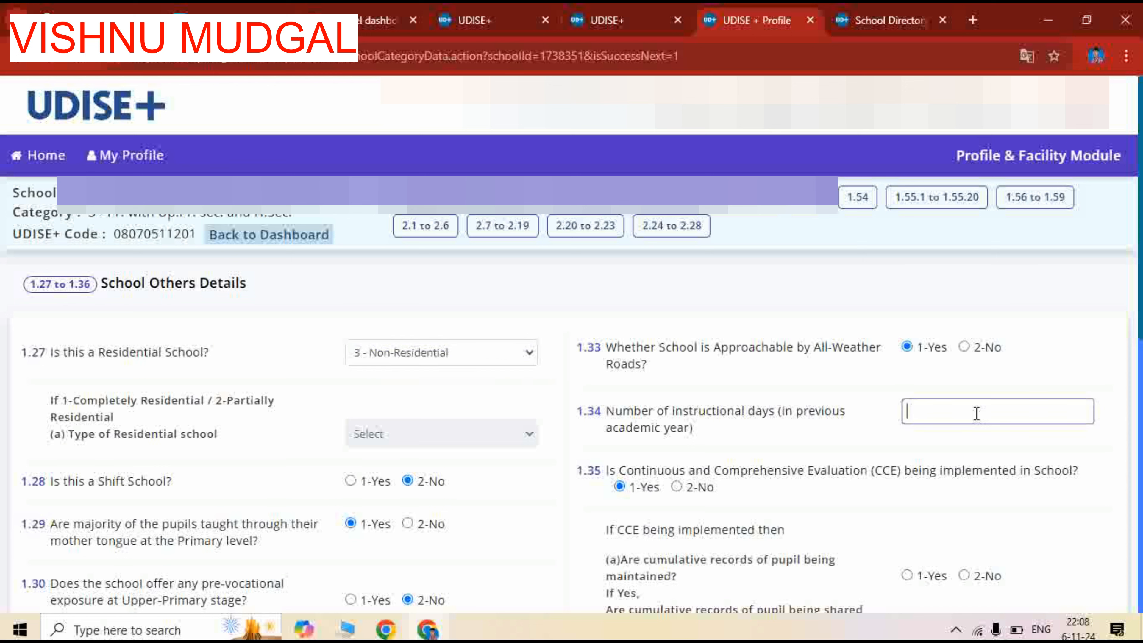
pyautogui.write('15')
pyautogui.press('BackSpace')
pyautogui.write('34')
# Answer 1-Yes in question 1.35 for cumulative pupil records being maintained and for their being shared with parents
pyautogui.scroll(-3, 713, 395)
pyautogui.scroll(-2, 765, 324)
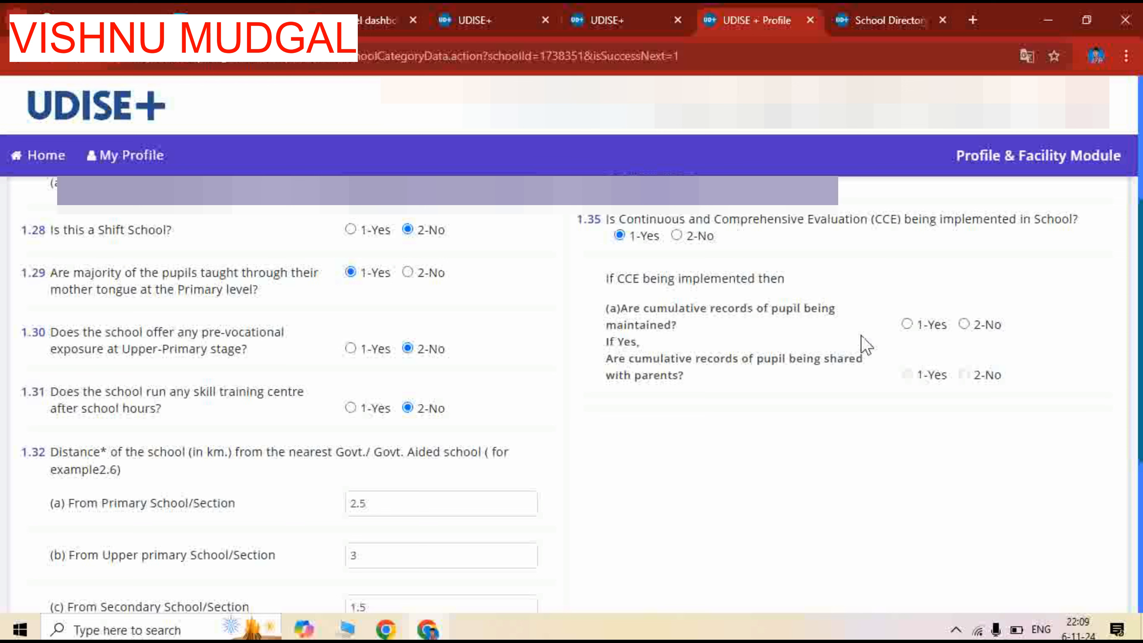
pyautogui.click(913, 327)
pyautogui.click(907, 374)
# Save the School Others Details form and proceed to the Anganwadi, SMC/SMDC & Others form (1.37 to 1.52)
pyautogui.scroll(-3, 606, 461)
pyautogui.scroll(-3, 606, 461)
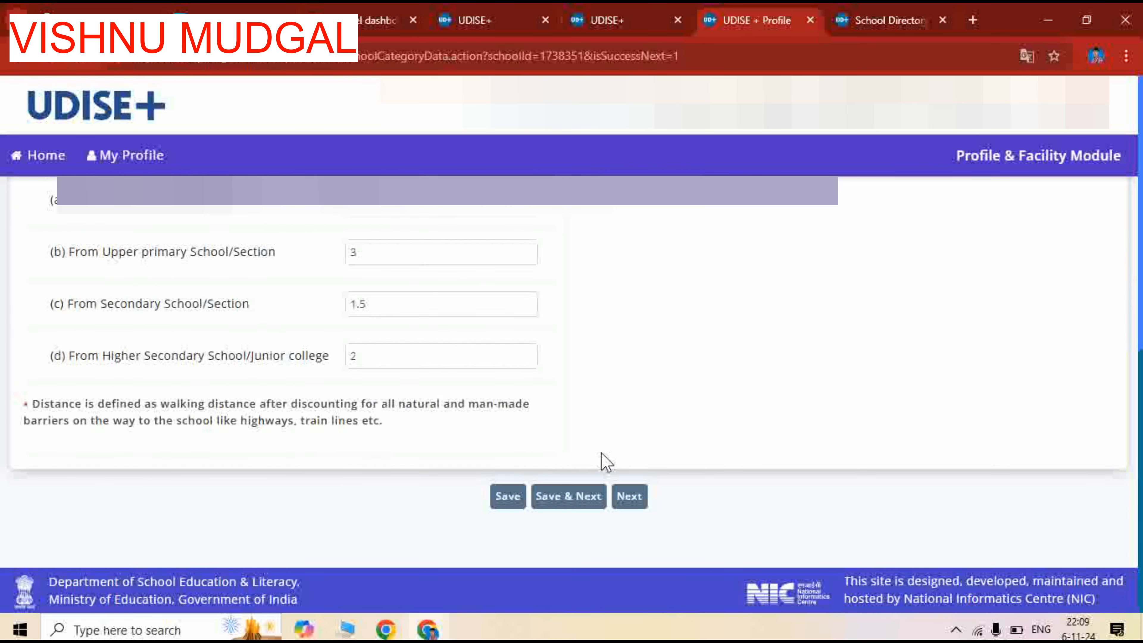
pyautogui.scroll(6, 870, 365)
pyautogui.scroll(-6, 827, 460)
pyautogui.click(564, 505)
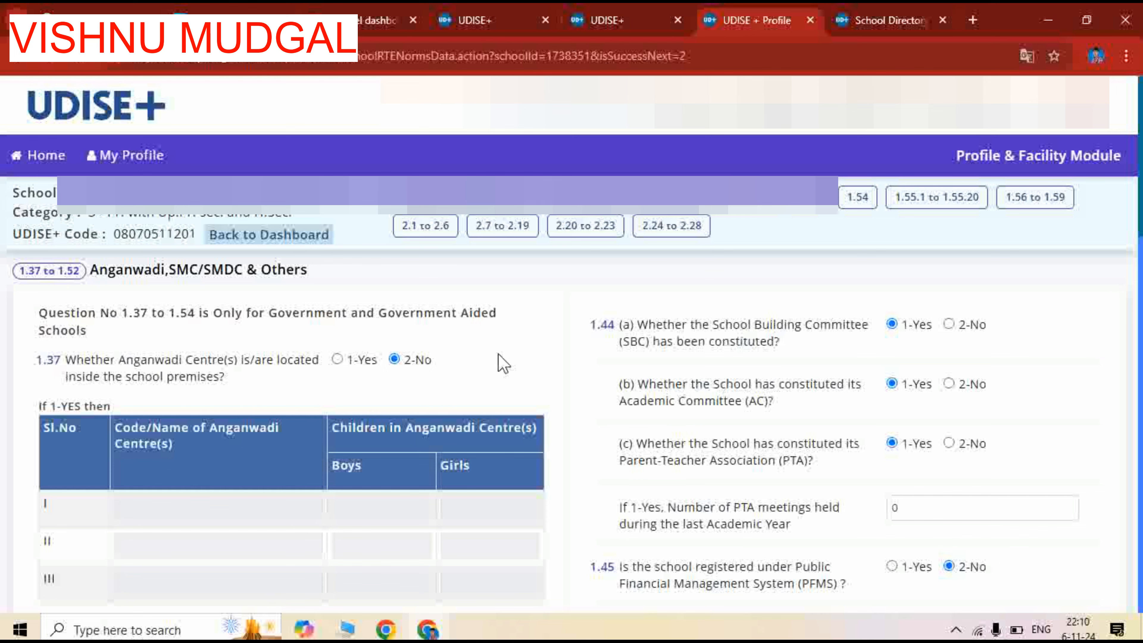
# Examine questions 1.37 to 1.41 on Anganwadi centres, Balavatika, out-of-school children, remedial teaching and learning enhancement classes
pyautogui.scroll(-3, 459, 369)
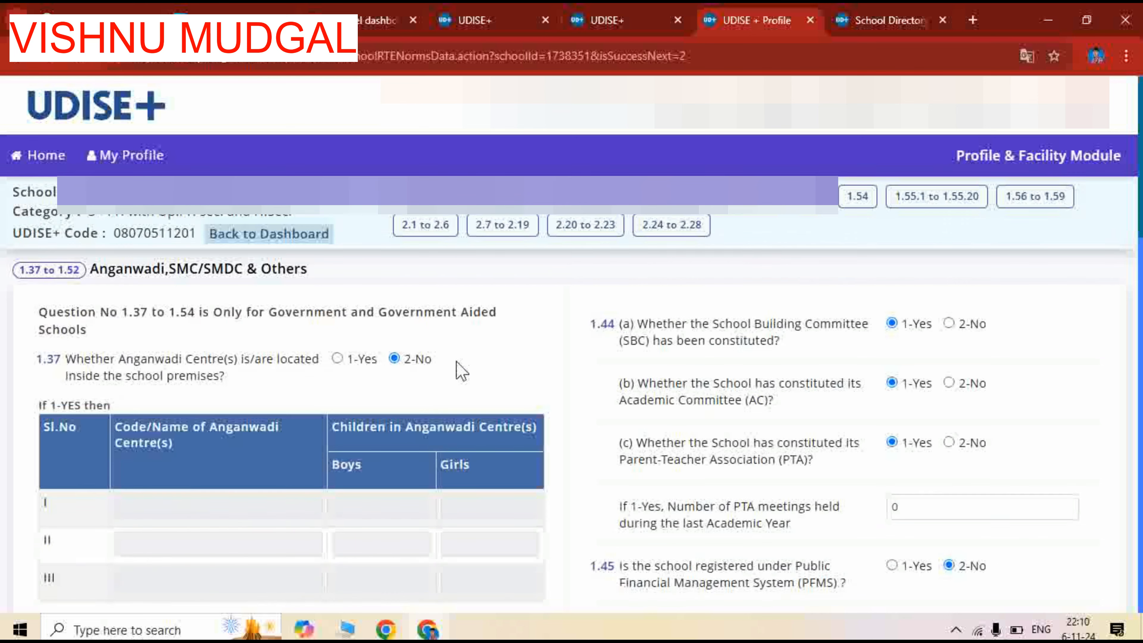
pyautogui.scroll(-2, 427, 416)
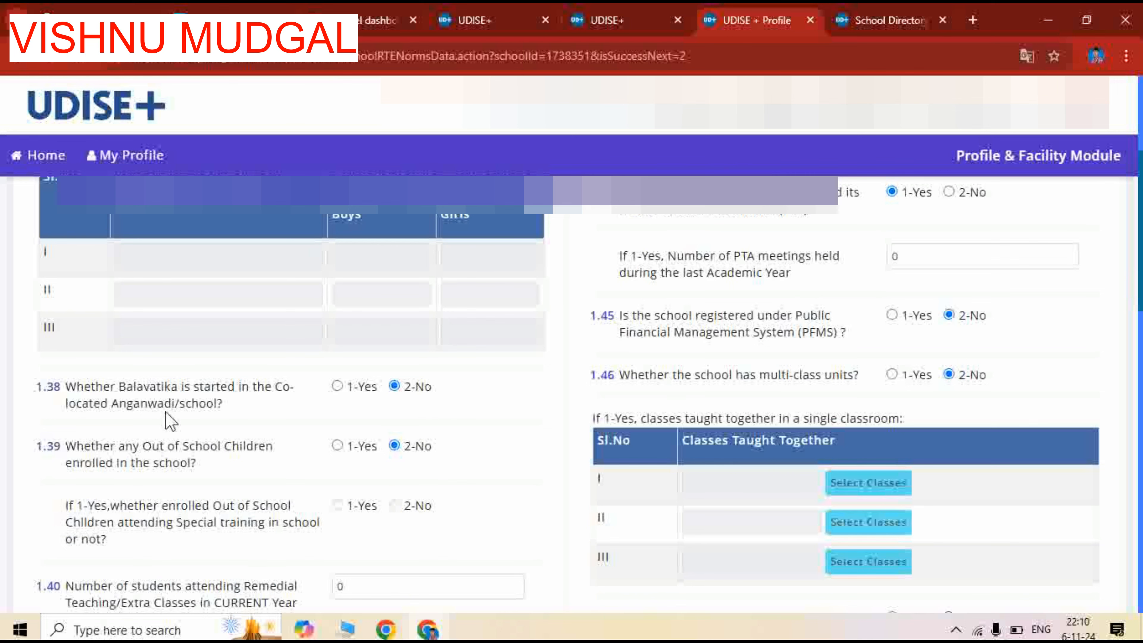
pyautogui.scroll(6, 306, 352)
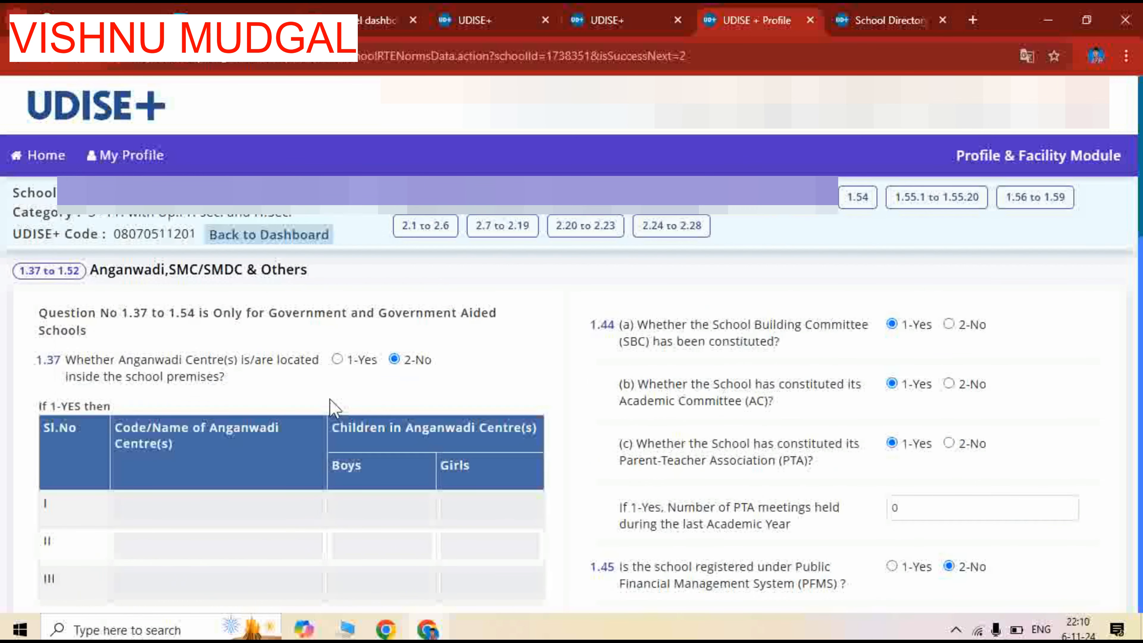
pyautogui.scroll(-2, 274, 391)
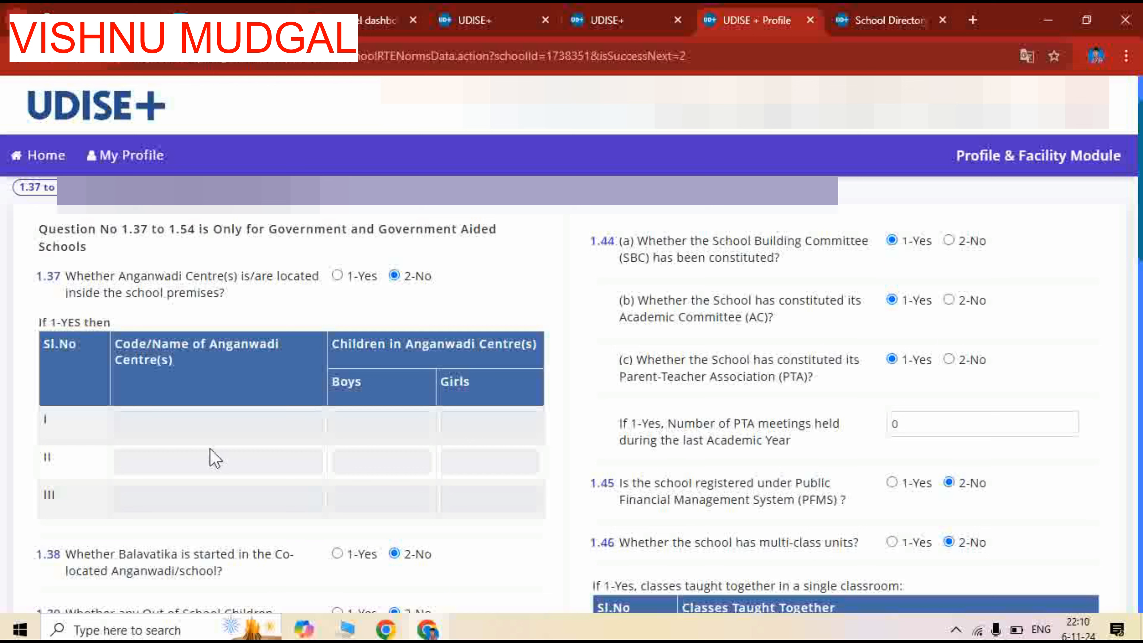
pyautogui.scroll(-3, 332, 412)
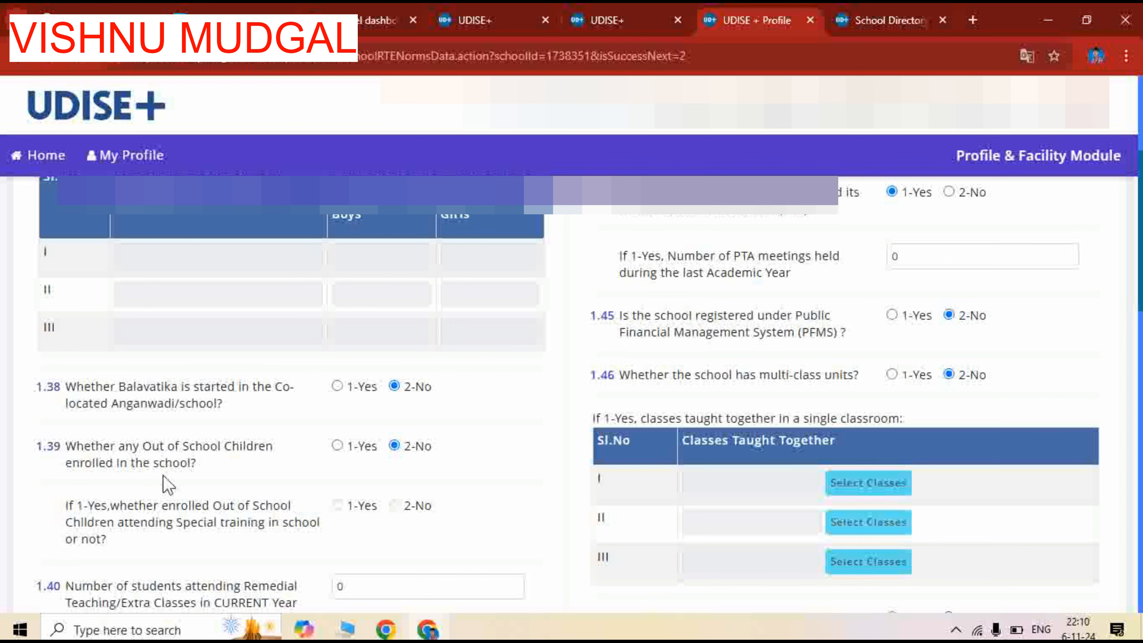
pyautogui.scroll(-2, 480, 434)
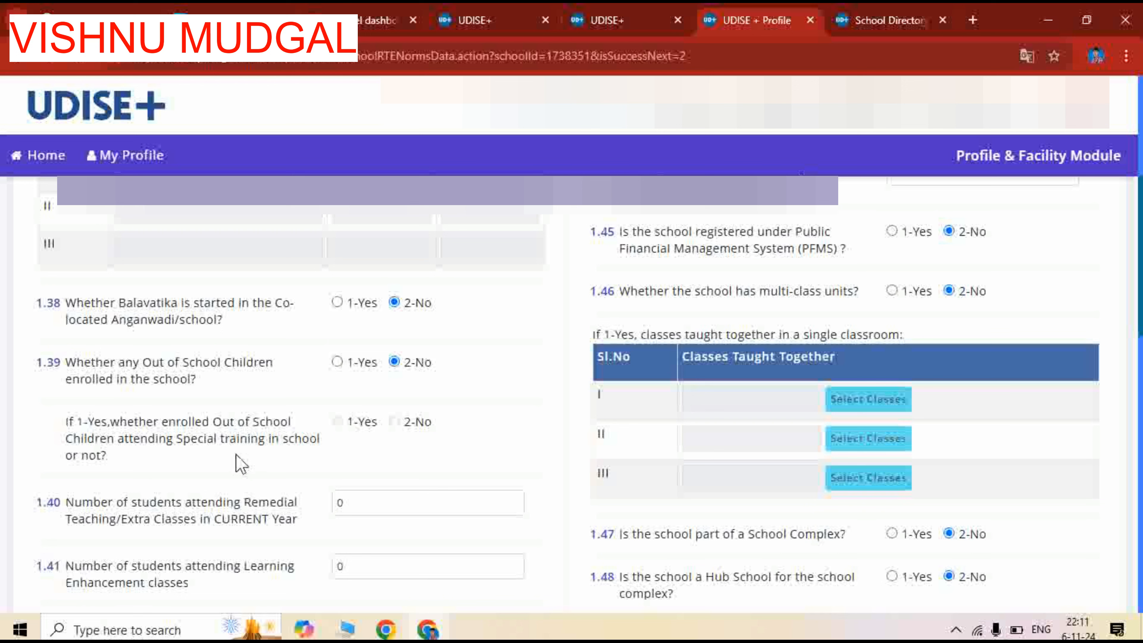
pyautogui.scroll(-3, 38, 436)
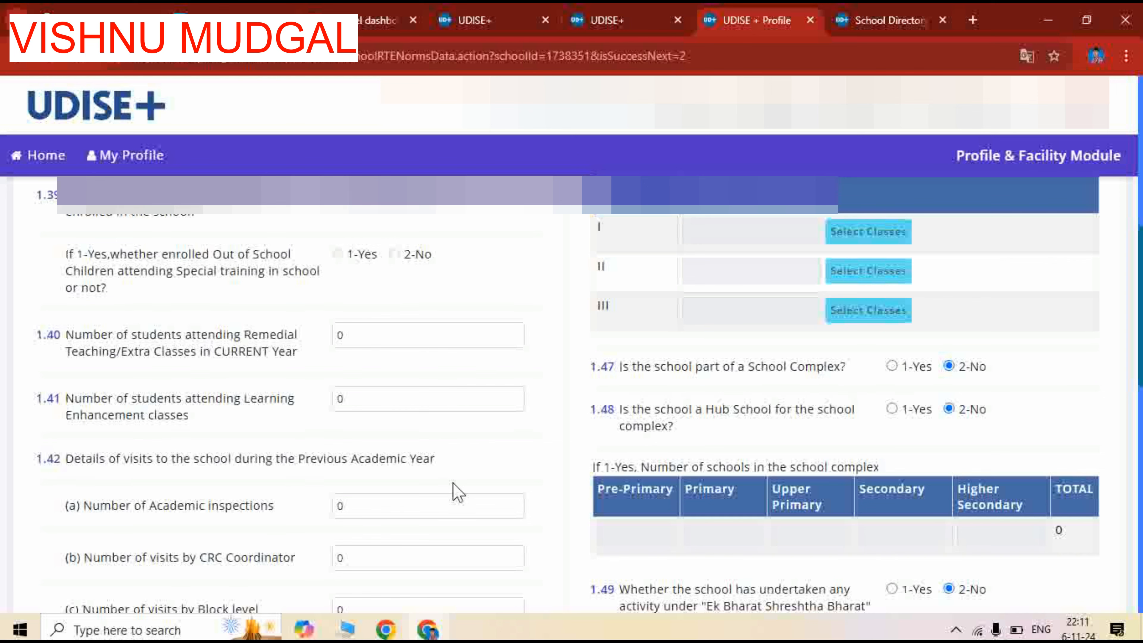
# In question 1.42, set the number of academic inspections to 2 and the visits by the CRC Coordinator to 4
pyautogui.scroll(-3, 453, 484)
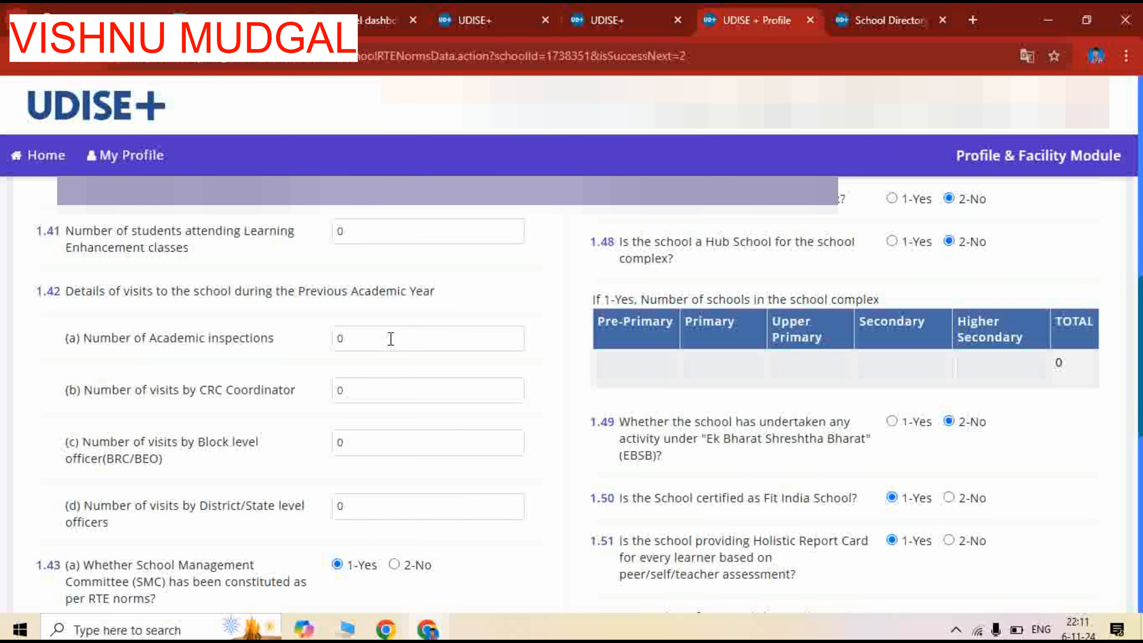
pyautogui.click(370, 396)
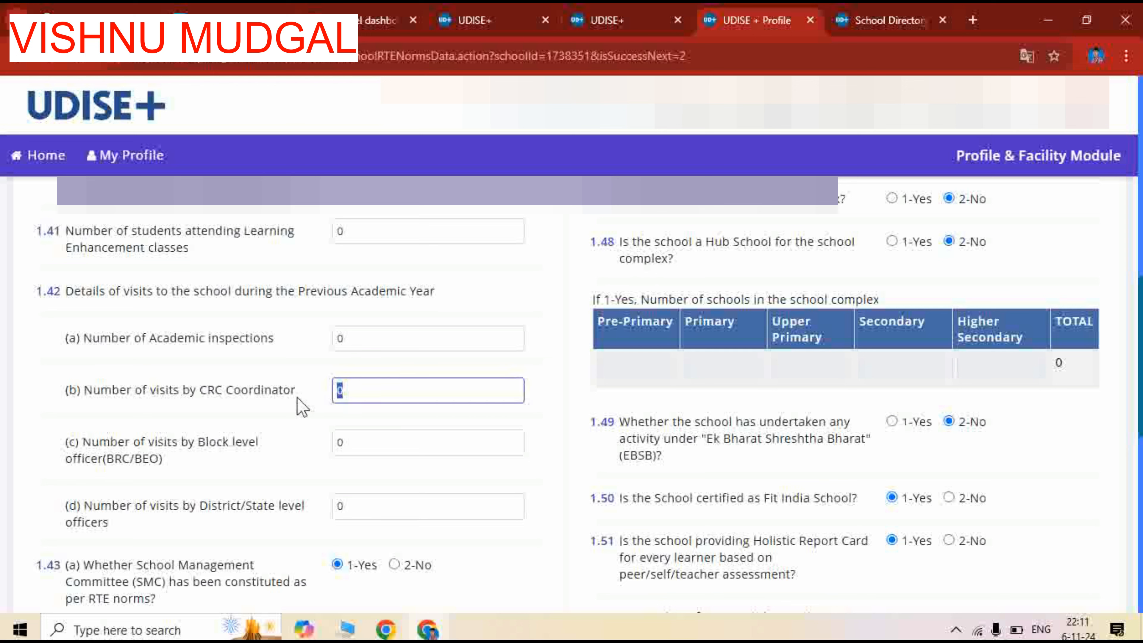
pyautogui.write('4')
pyautogui.click(334, 341)
pyautogui.press('BackSpace')
pyautogui.write('2')
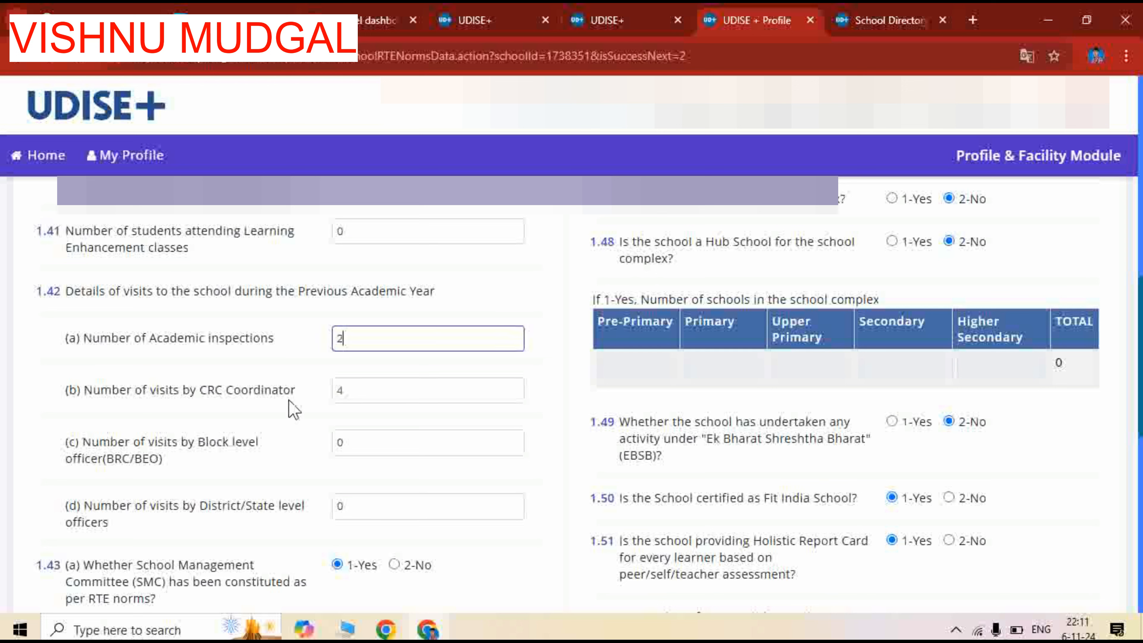
# Set the visits by block level officers to 4 and the visits by District/State level officers to 2 in question 1.42
pyautogui.click(373, 442)
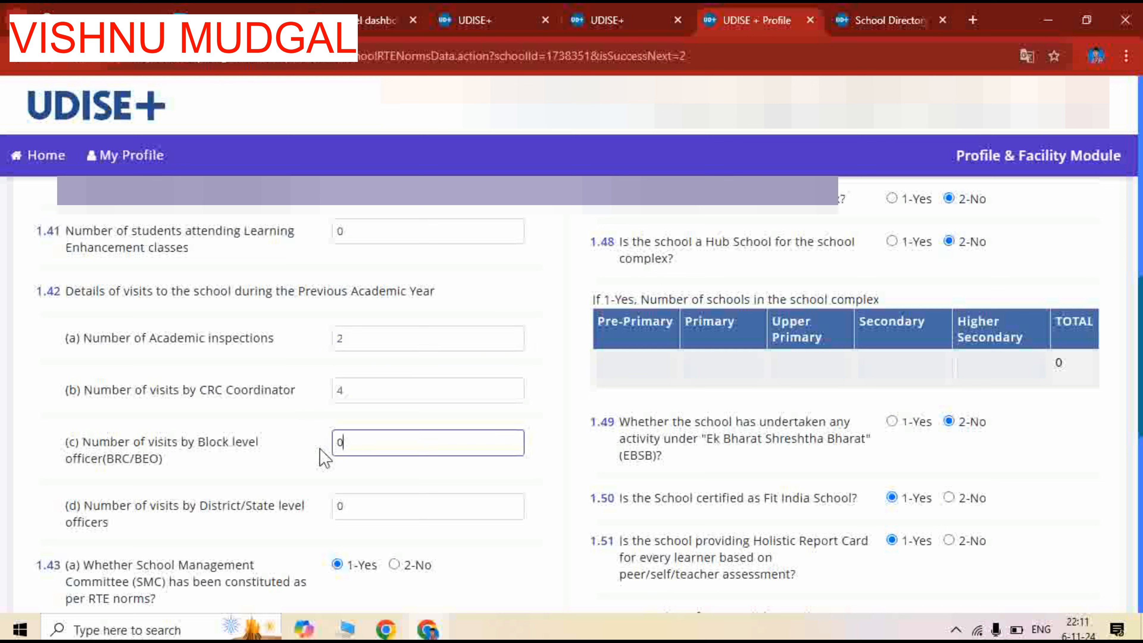
pyautogui.write('4')
pyautogui.press('BackSpace')
pyautogui.press('BackSpace')
pyautogui.write('4')
pyautogui.scroll(-2, 375, 446)
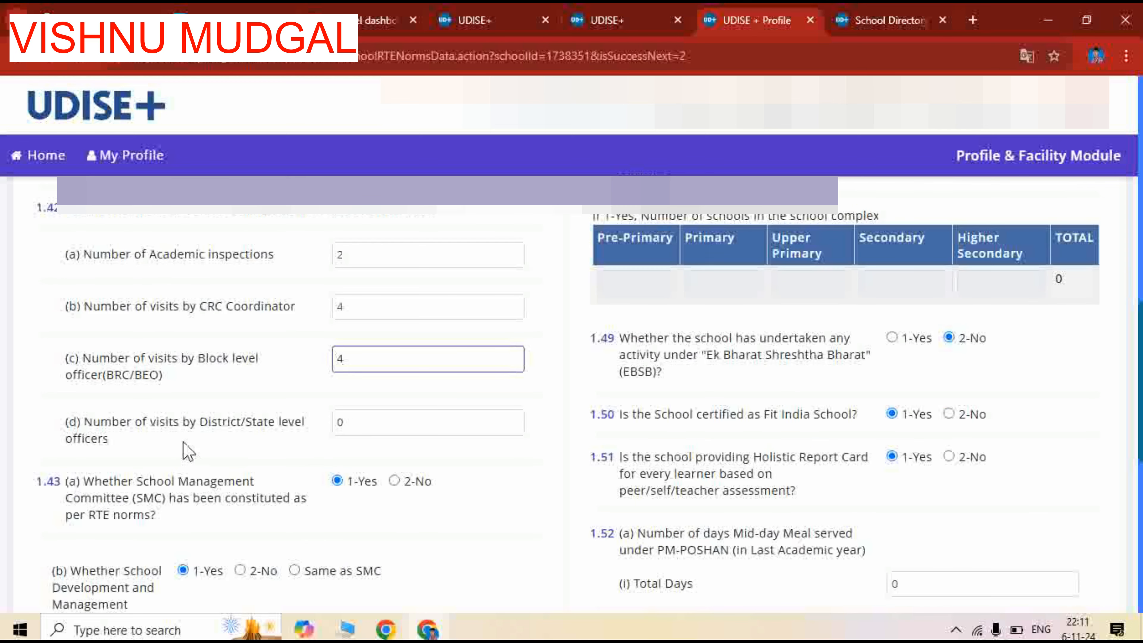
pyautogui.doubleClick(359, 422)
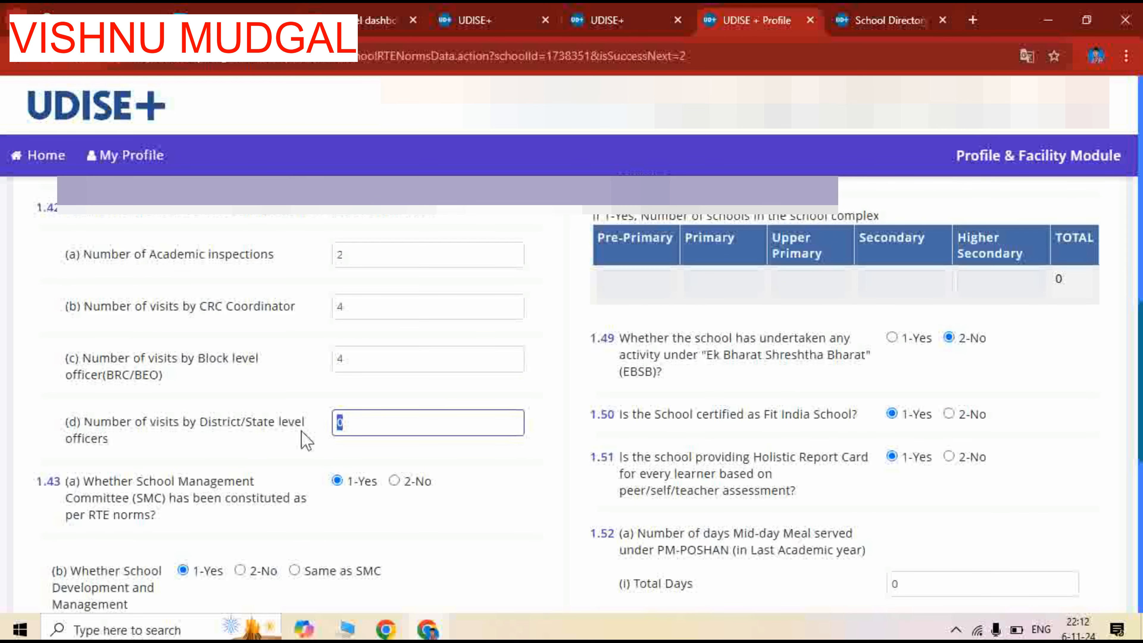
pyautogui.write('2')
# In question 1.43, set the number of SMC/SDMC meetings conducted in the previous academic year to 12
pyautogui.scroll(-2, 211, 460)
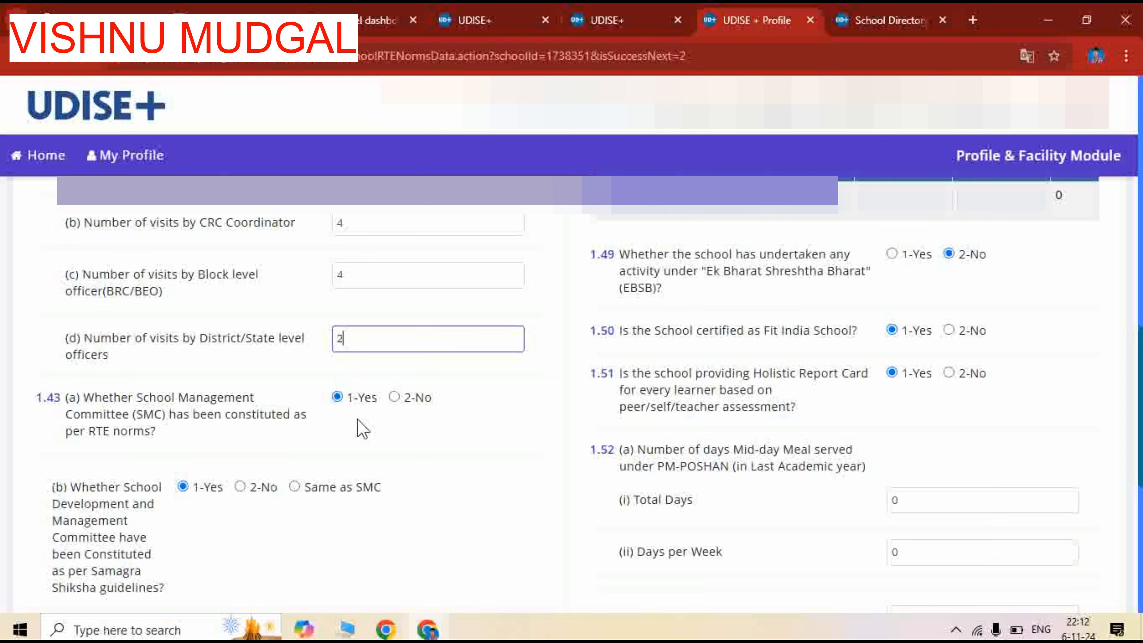
pyautogui.scroll(-2, 173, 475)
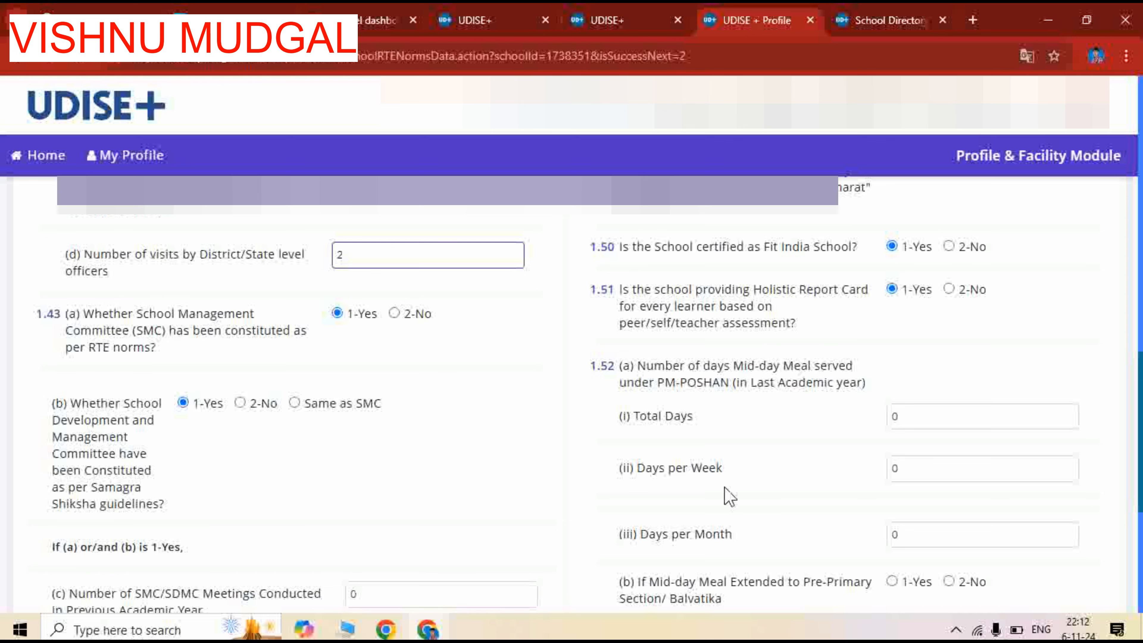
pyautogui.scroll(-2, 508, 439)
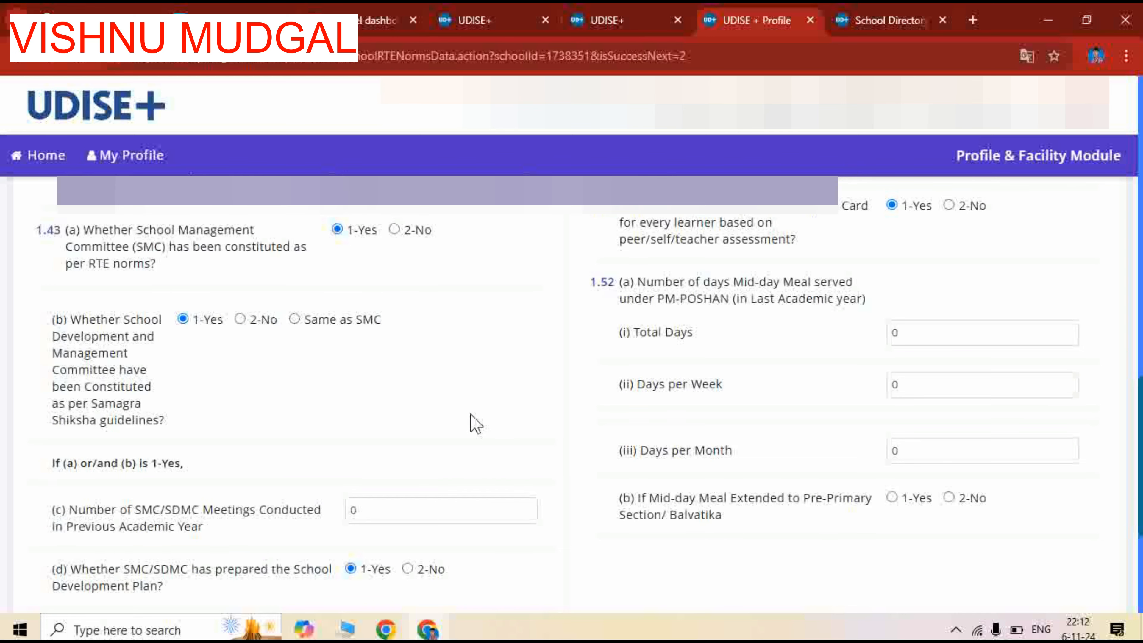
pyautogui.scroll(-2, 470, 421)
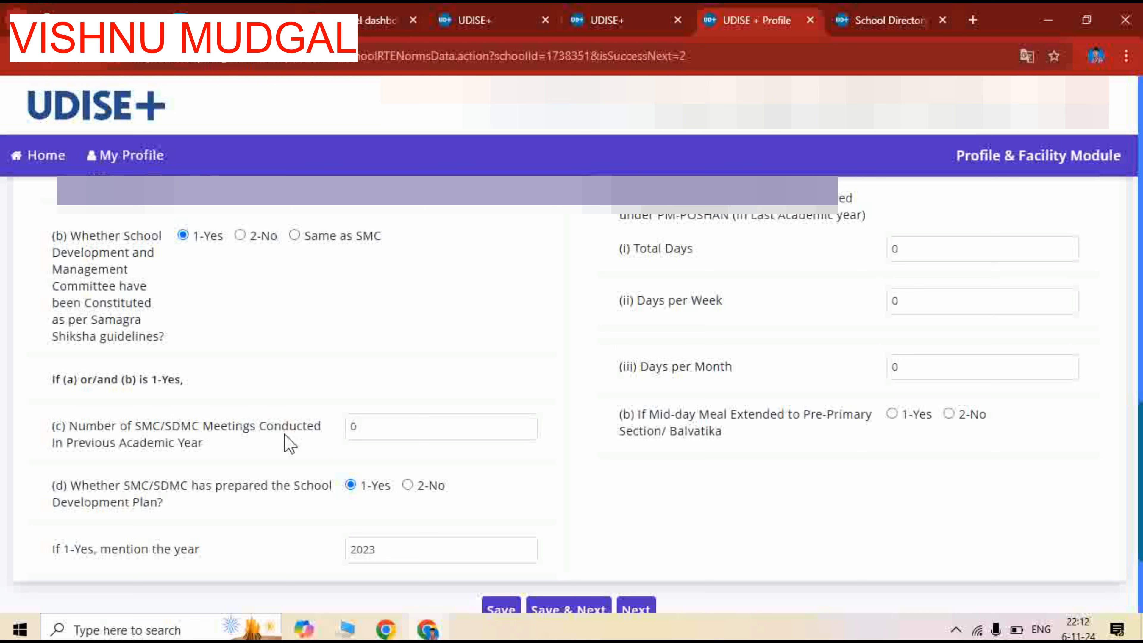
pyautogui.click(409, 424)
pyautogui.hotkey('ctrl', 'a')
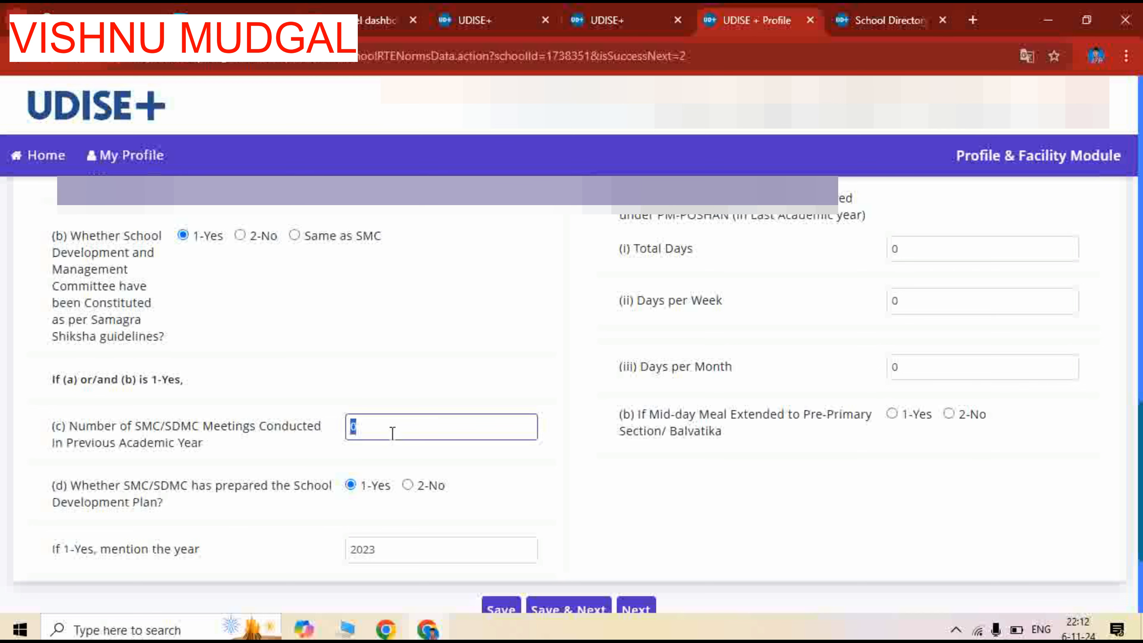
pyautogui.write('12')
# Set the year in which the SMC/SDMC prepared the School Development Plan to 2024
pyautogui.scroll(-3, 153, 382)
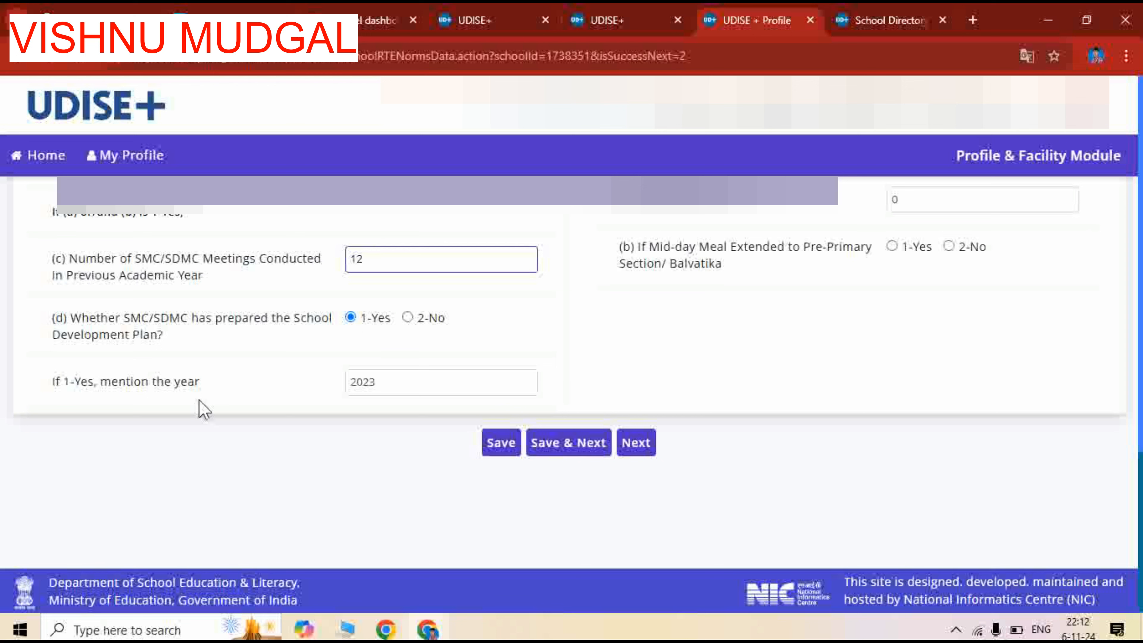
pyautogui.click(395, 384)
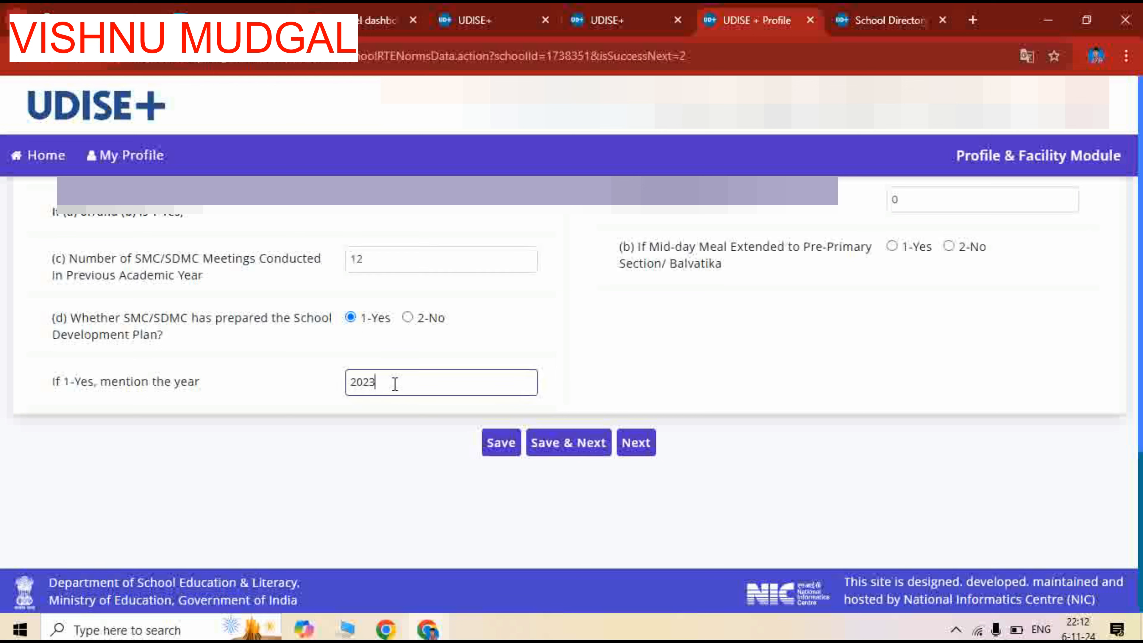
pyautogui.press('BackSpace')
pyautogui.write('4')
# In question 1.44, set the number of PTA meetings held during the last academic year to 4
pyautogui.scroll(15, 370, 462)
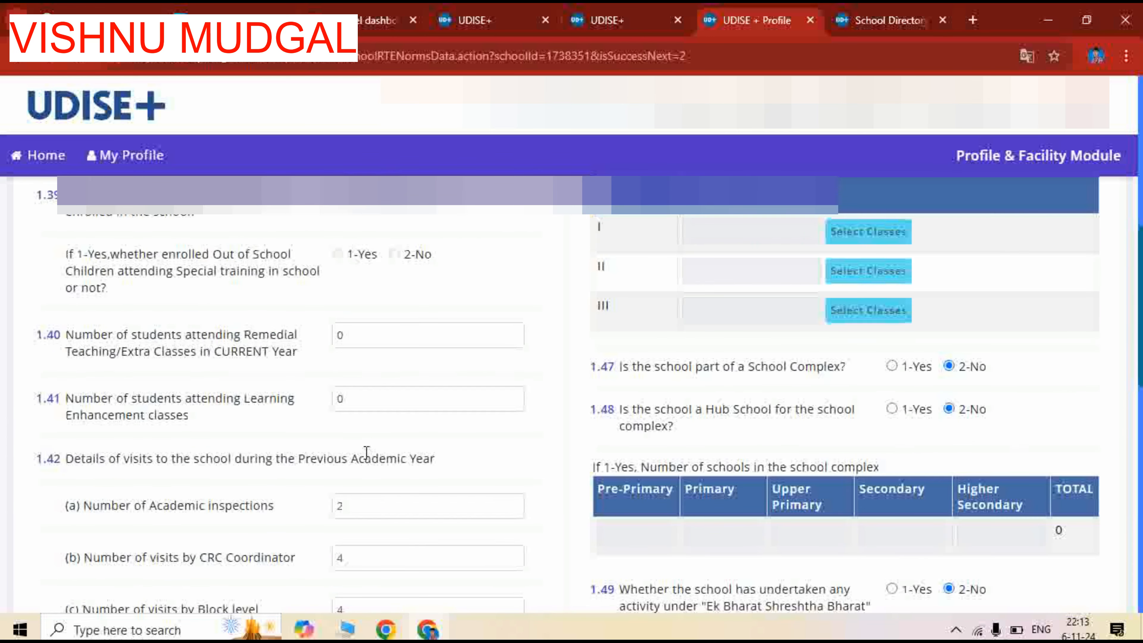
pyautogui.scroll(6, 367, 452)
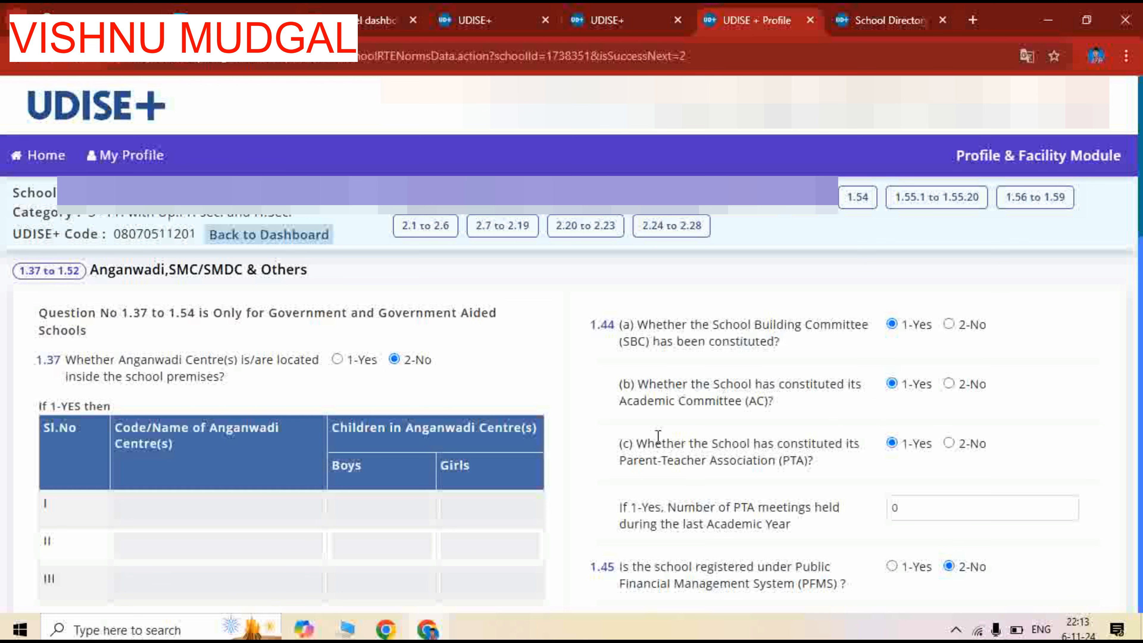
pyautogui.scroll(-3, 788, 432)
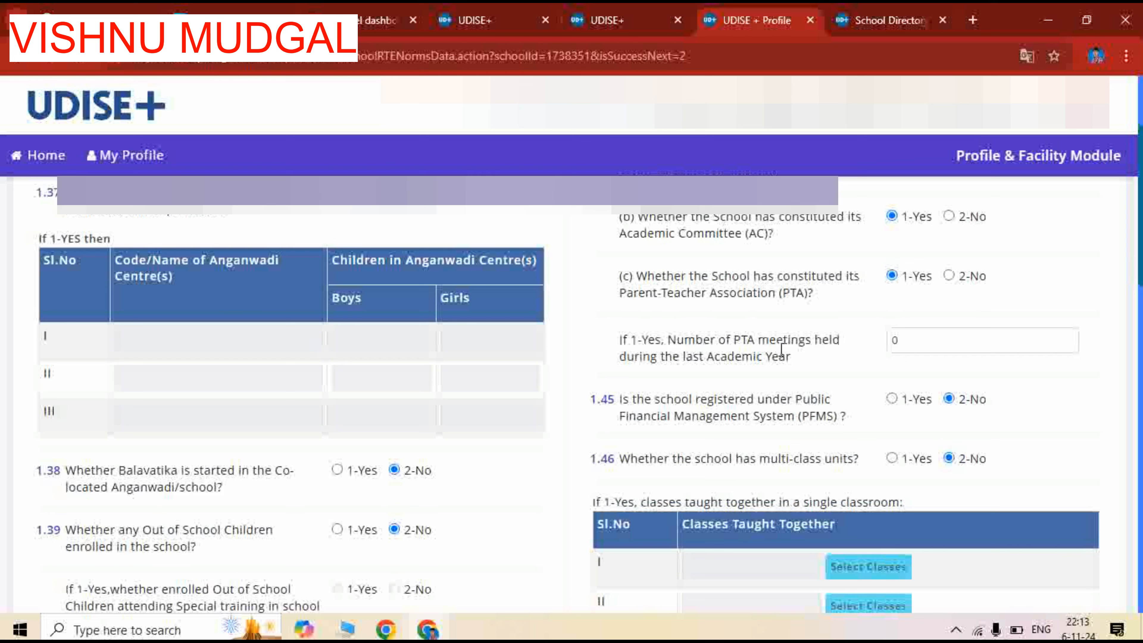
pyautogui.click(926, 335)
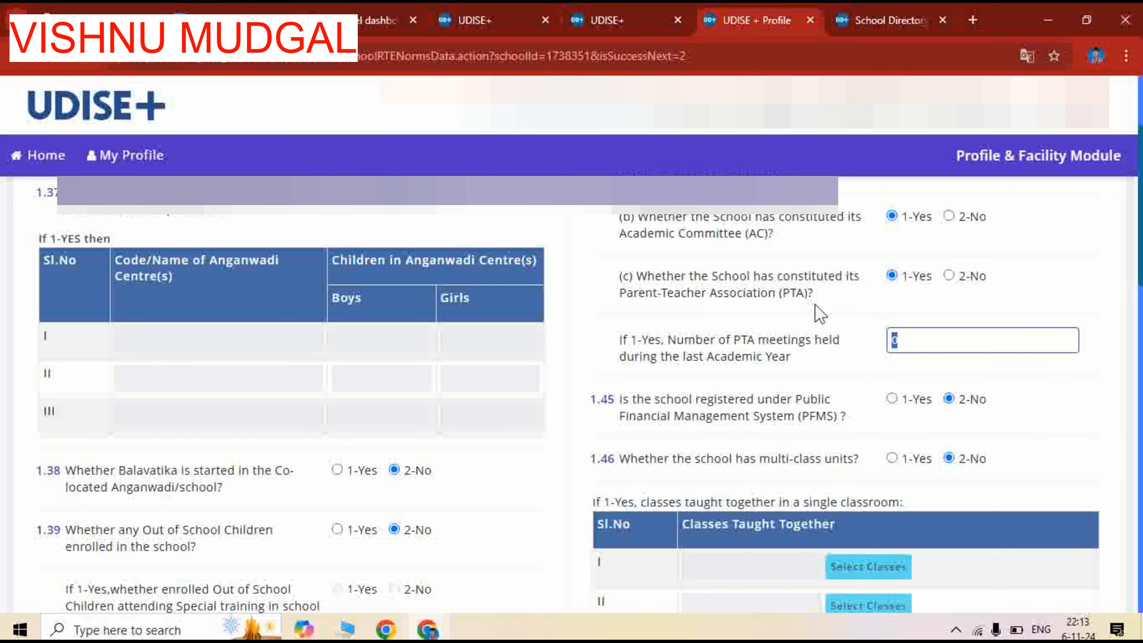
pyautogui.write('4')
# Answer question 1.49 on activities undertaken under Ek Bharat Shreshtha Bharat (EBSB) with 1-Yes
pyautogui.scroll(2, 783, 300)
pyautogui.scroll(-4, 782, 299)
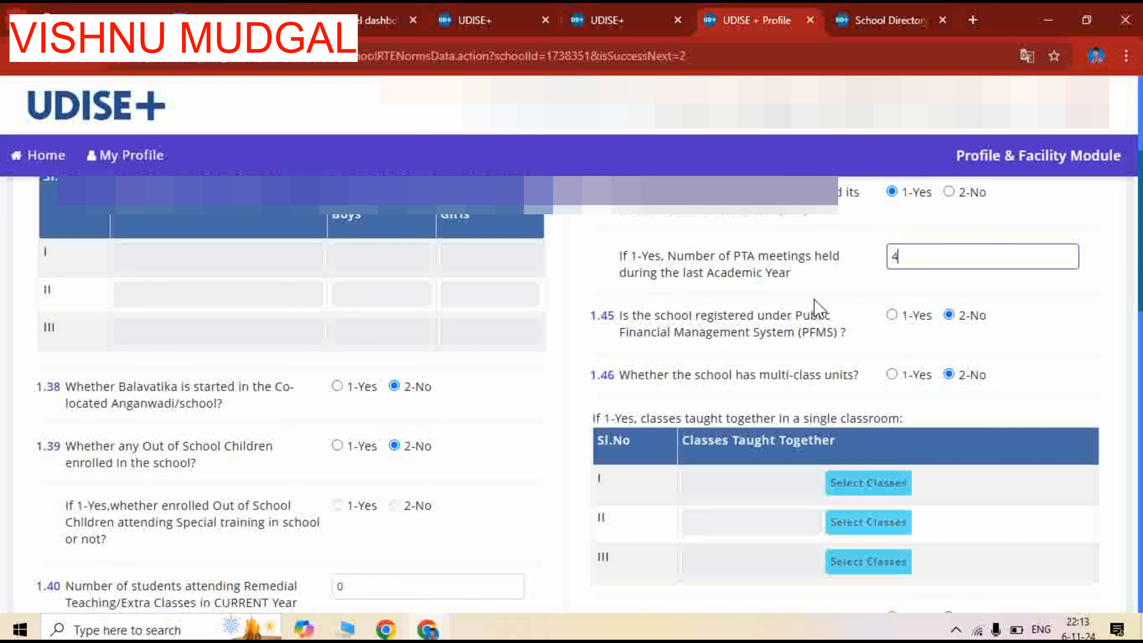
pyautogui.scroll(-2, 817, 307)
pyautogui.scroll(2, 815, 307)
pyautogui.scroll(-1, 653, 439)
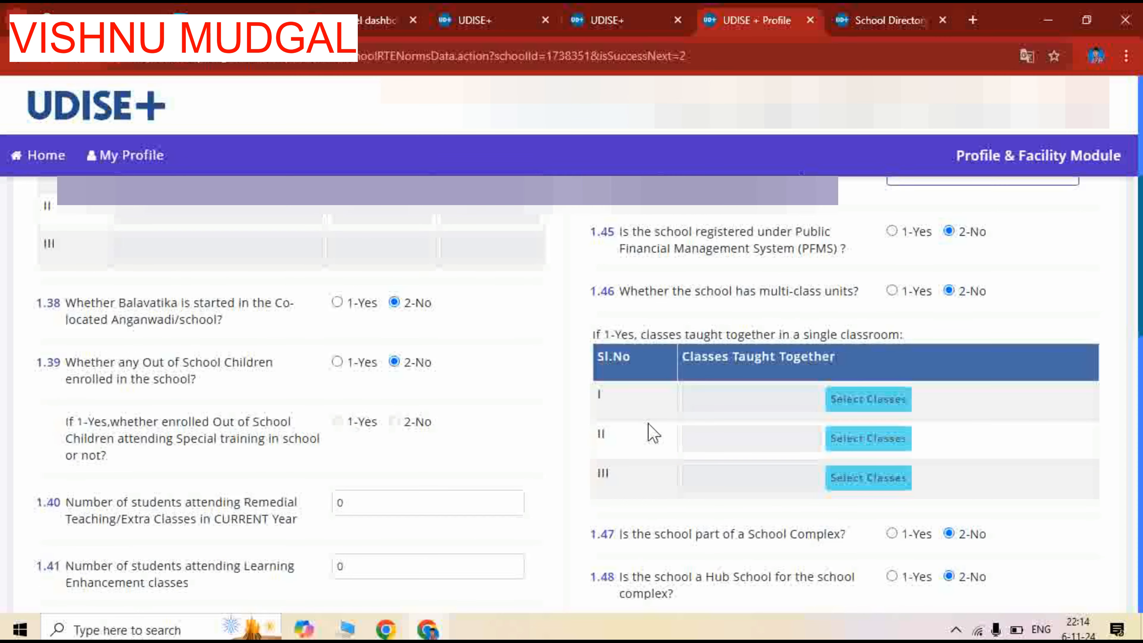
pyautogui.scroll(-2, 653, 434)
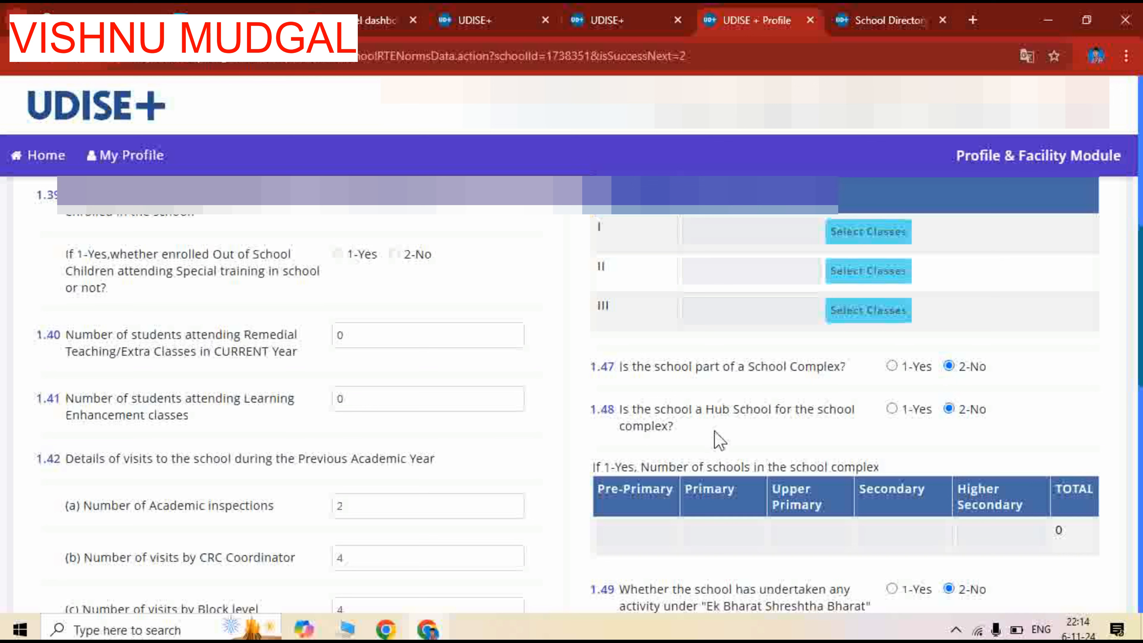
pyautogui.scroll(-3, 765, 438)
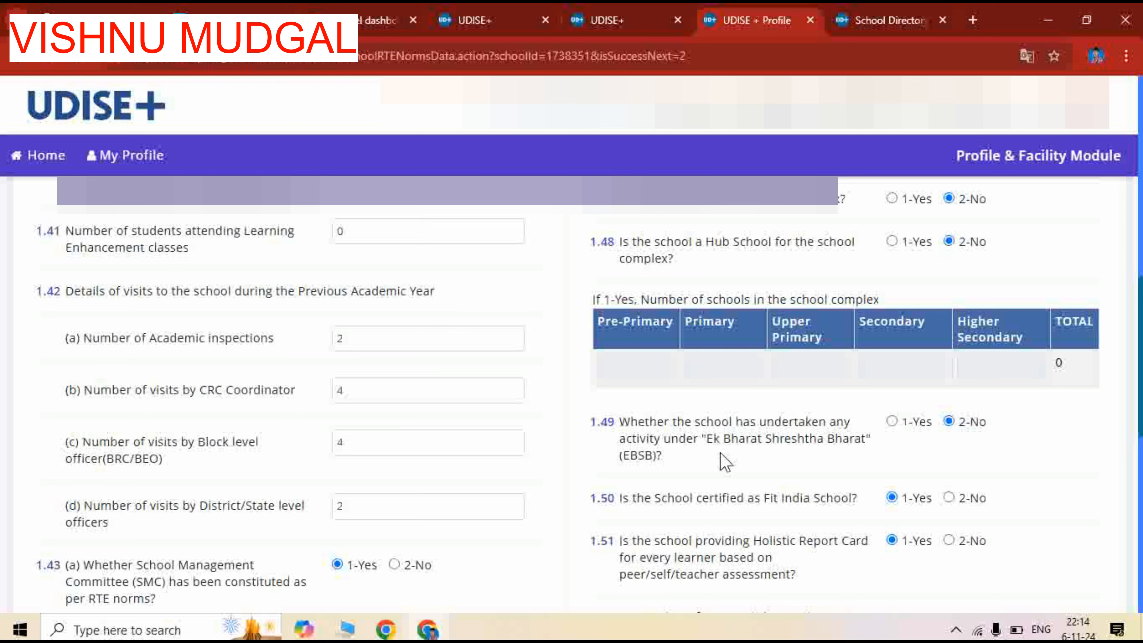
pyautogui.click(893, 423)
# Answer 2-No for the Mid-day Meal extension to Pre-Primary/Balvatika in question 1.52(b), and save the form to proceed to section 1.53
pyautogui.scroll(-2, 822, 464)
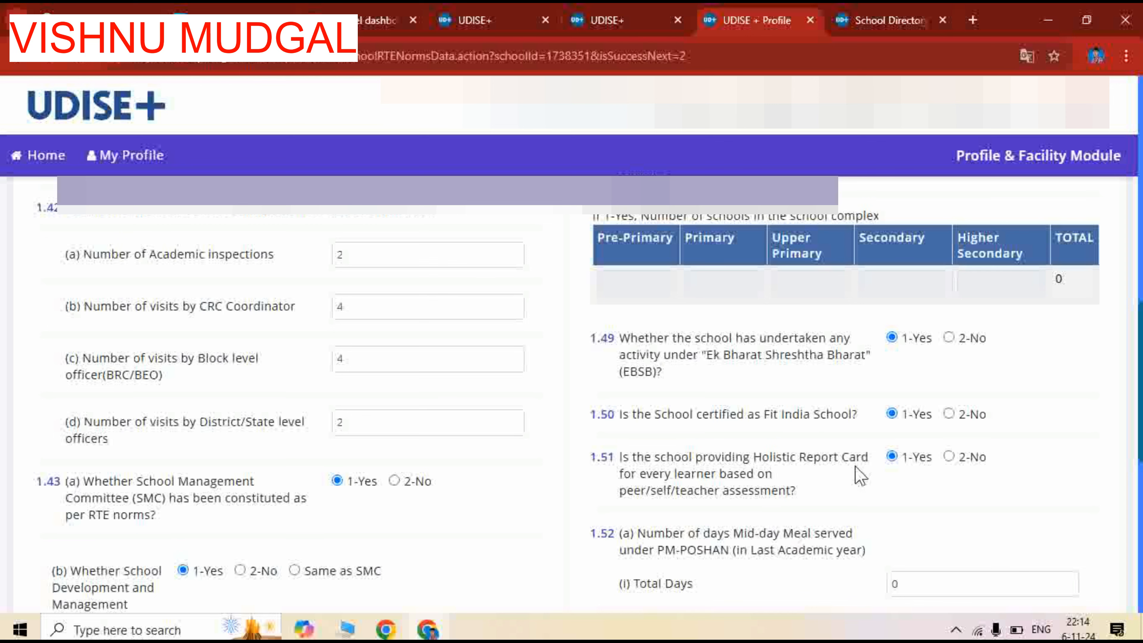
pyautogui.scroll(-2, 898, 481)
pyautogui.scroll(-2, 898, 482)
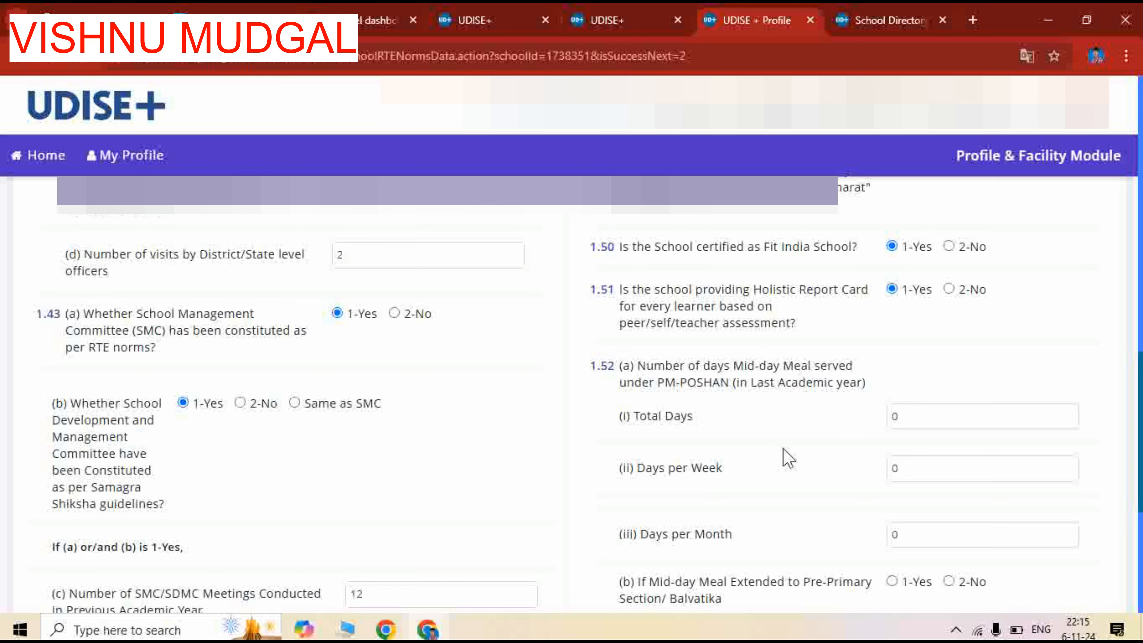
pyautogui.scroll(-2, 786, 457)
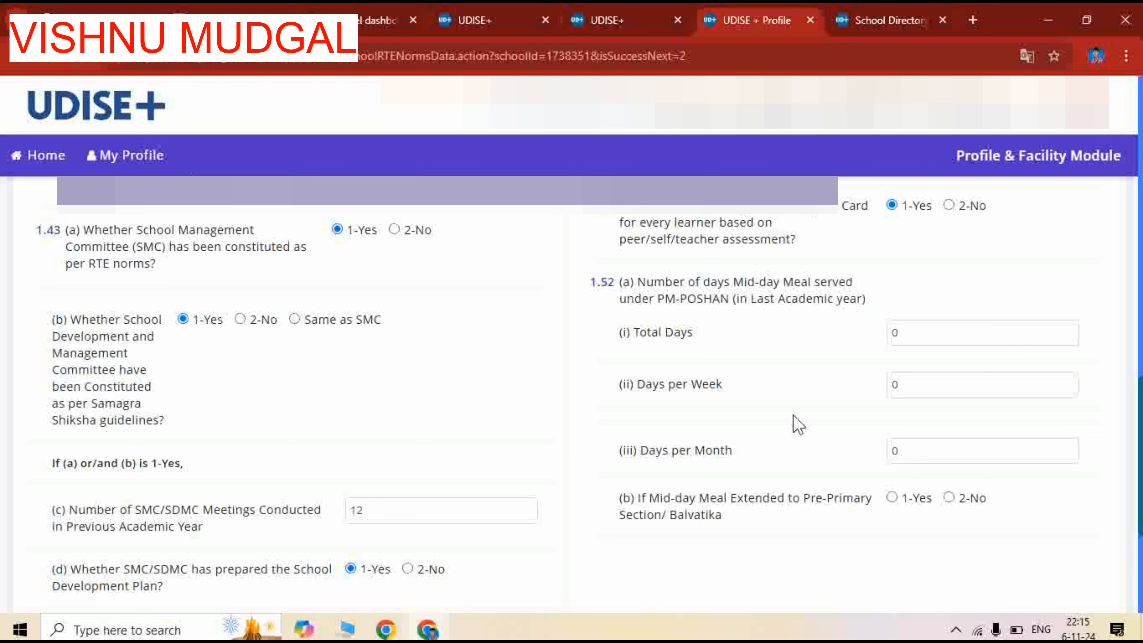
pyautogui.scroll(-2, 795, 423)
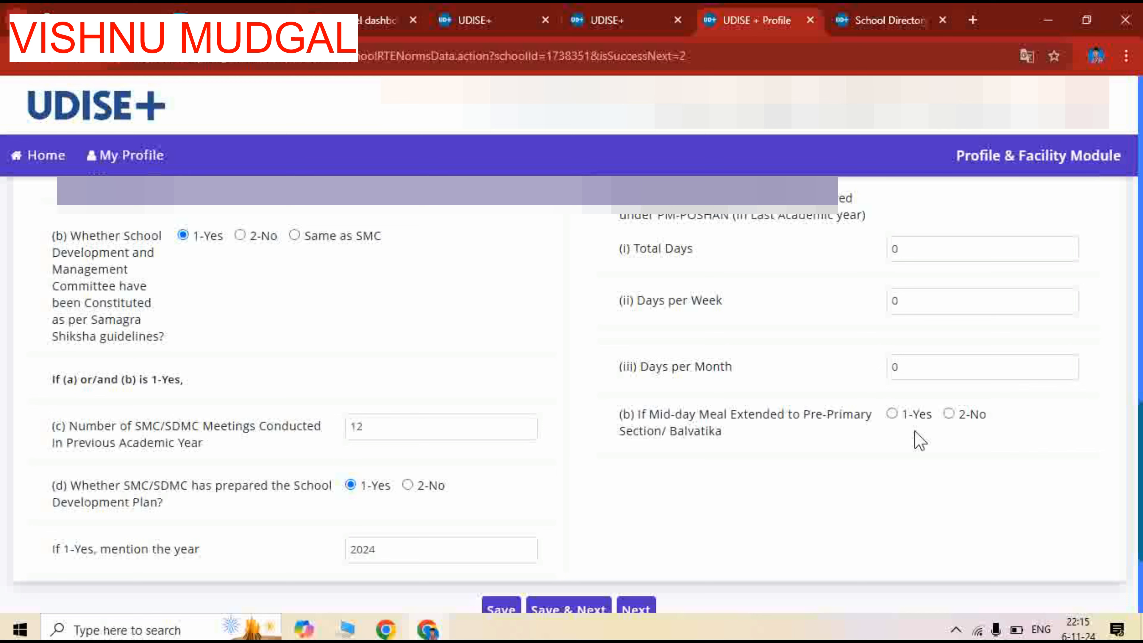
pyautogui.click(950, 415)
pyautogui.scroll(-3, 792, 468)
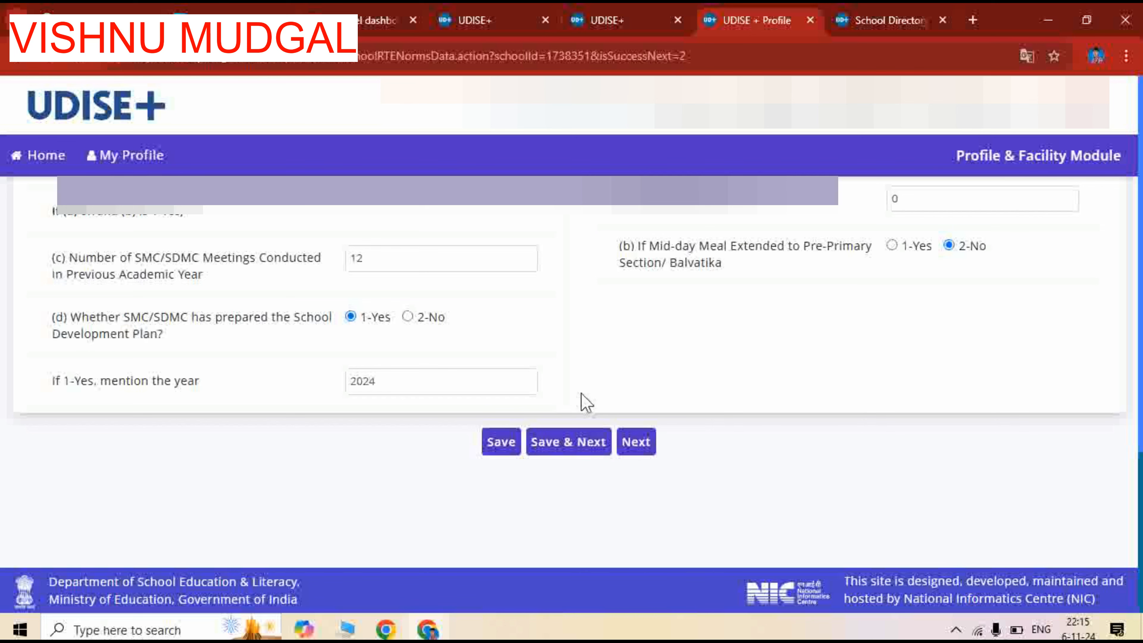
pyautogui.click(575, 444)
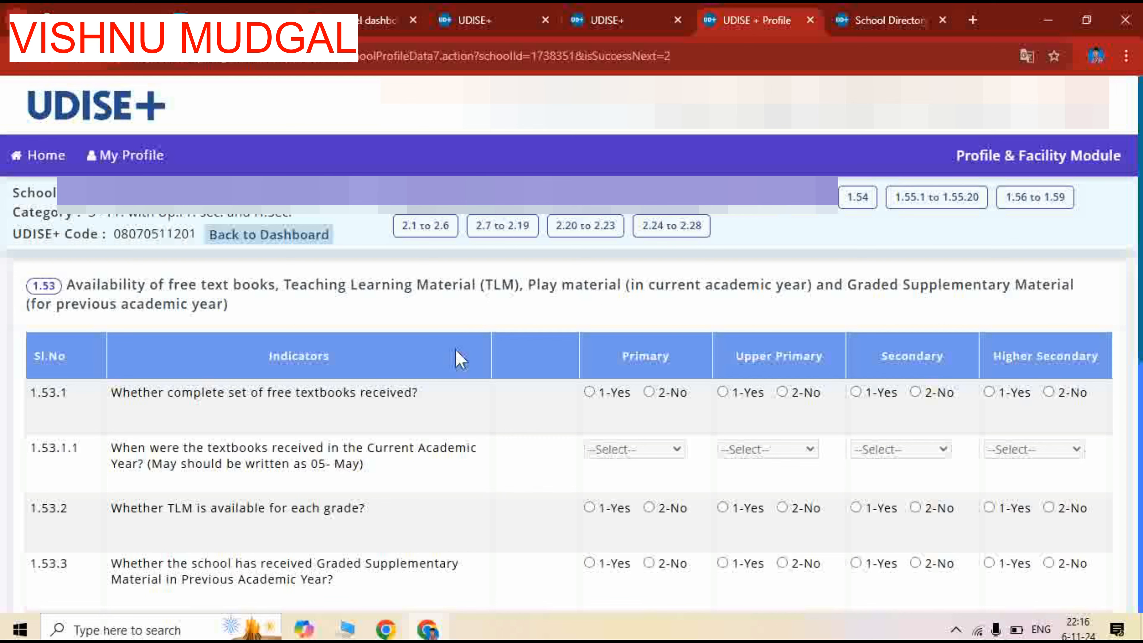
# In 1.53.1, mark the complete set of free textbooks as received (1-Yes) for Primary, Upper Primary, Secondary and Higher Secondary
pyautogui.scroll(-2, 456, 358)
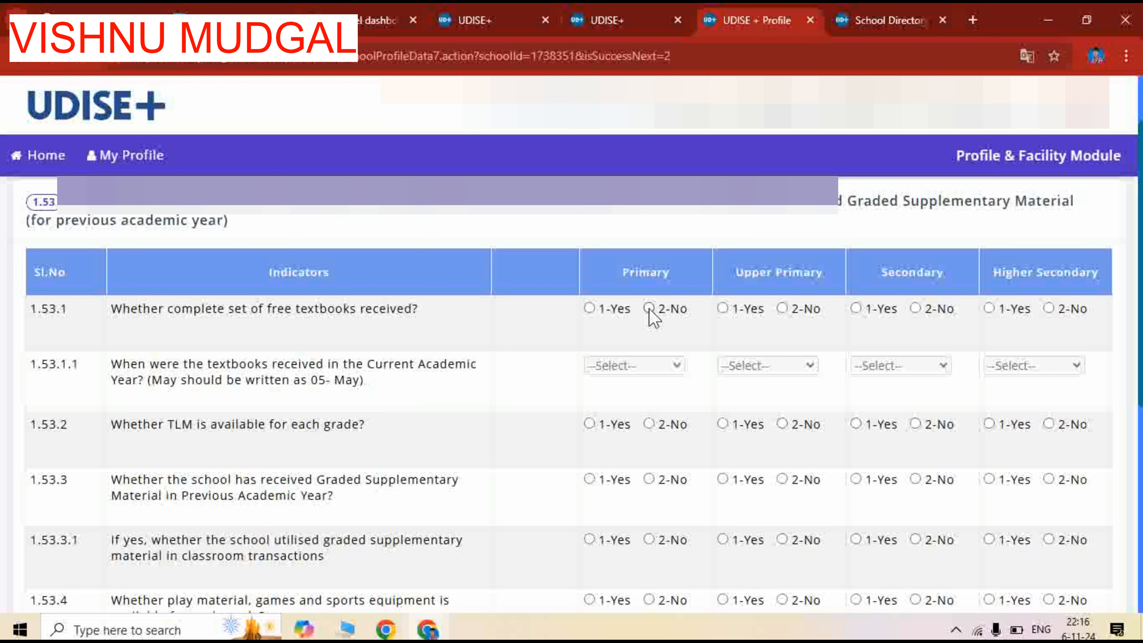
pyautogui.click(590, 309)
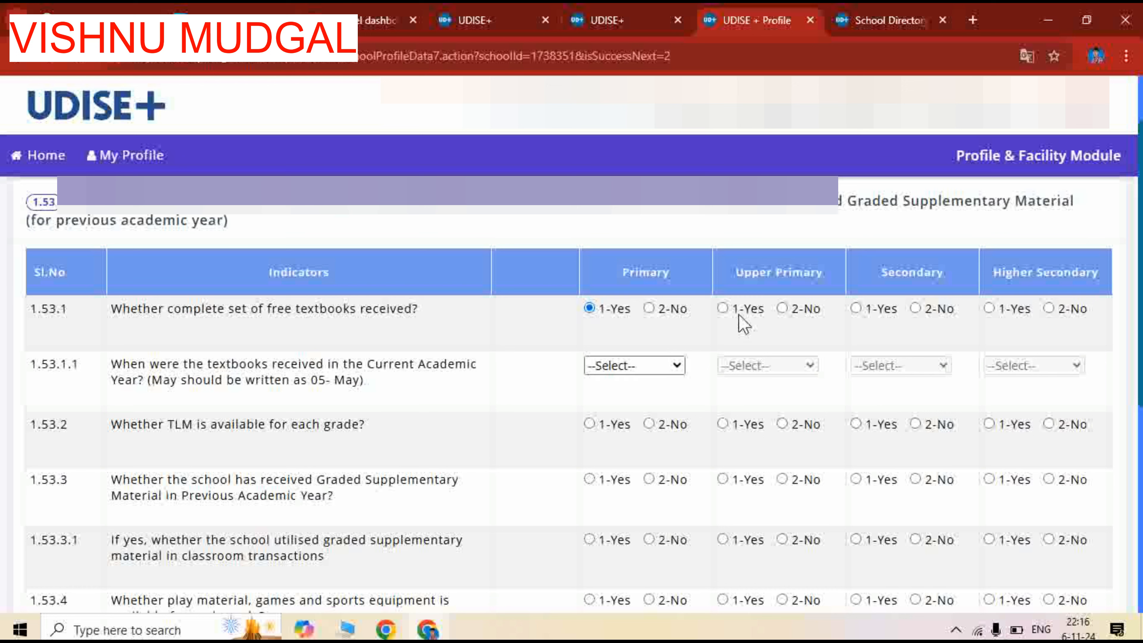
pyautogui.click(724, 311)
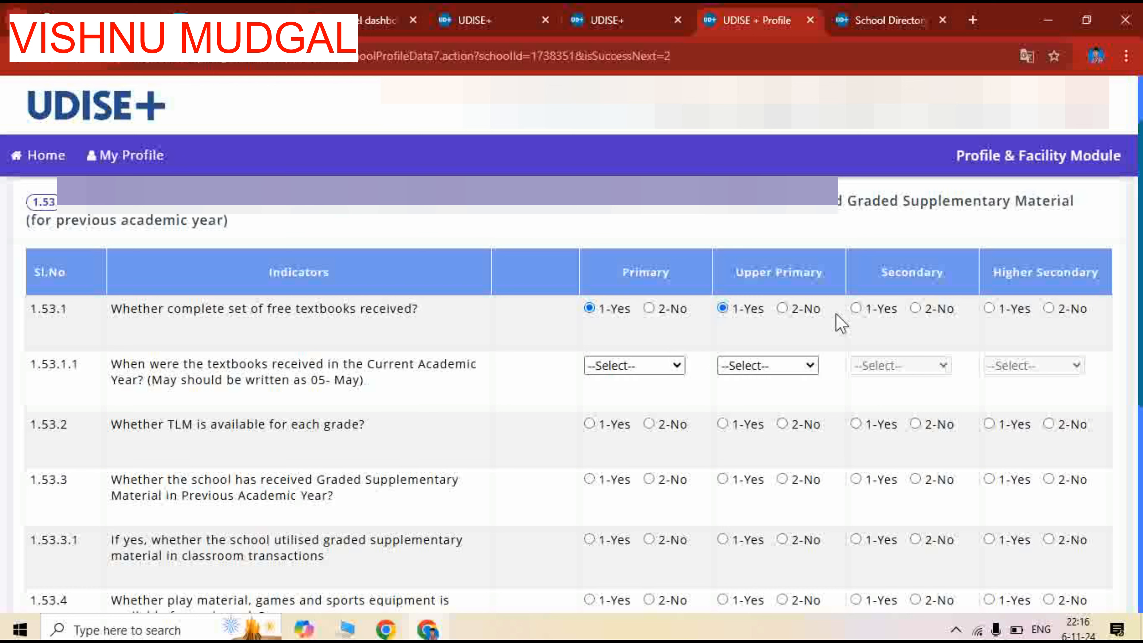
pyautogui.click(855, 309)
pyautogui.click(989, 309)
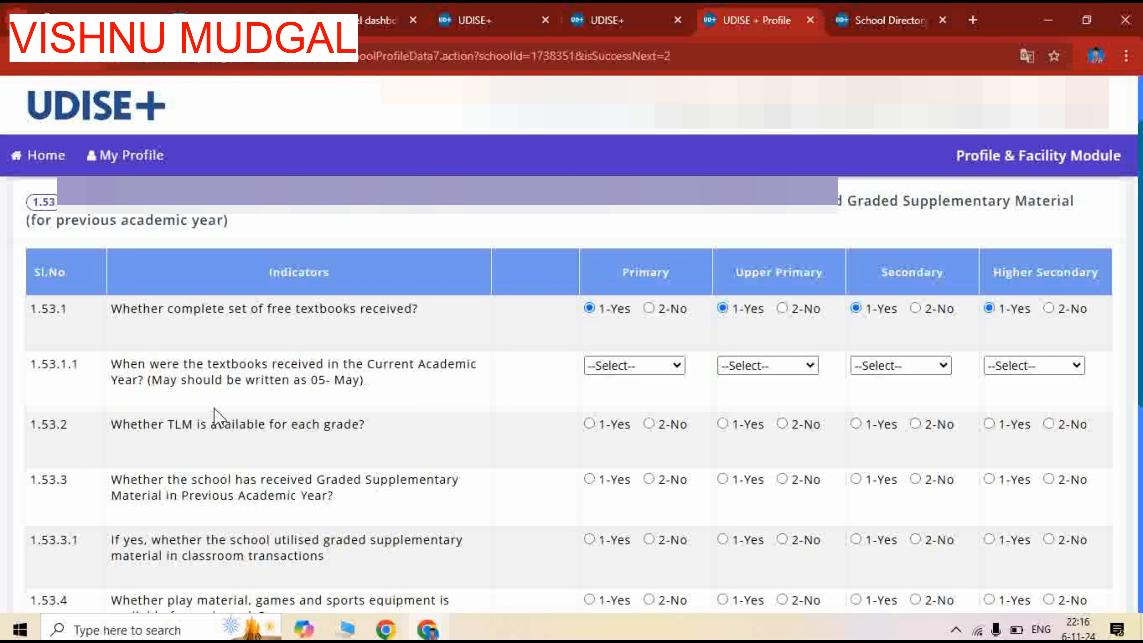
# Set the month the textbooks were received in 1.53.1.1 to 7 - July for all four school levels
pyautogui.click(626, 368)
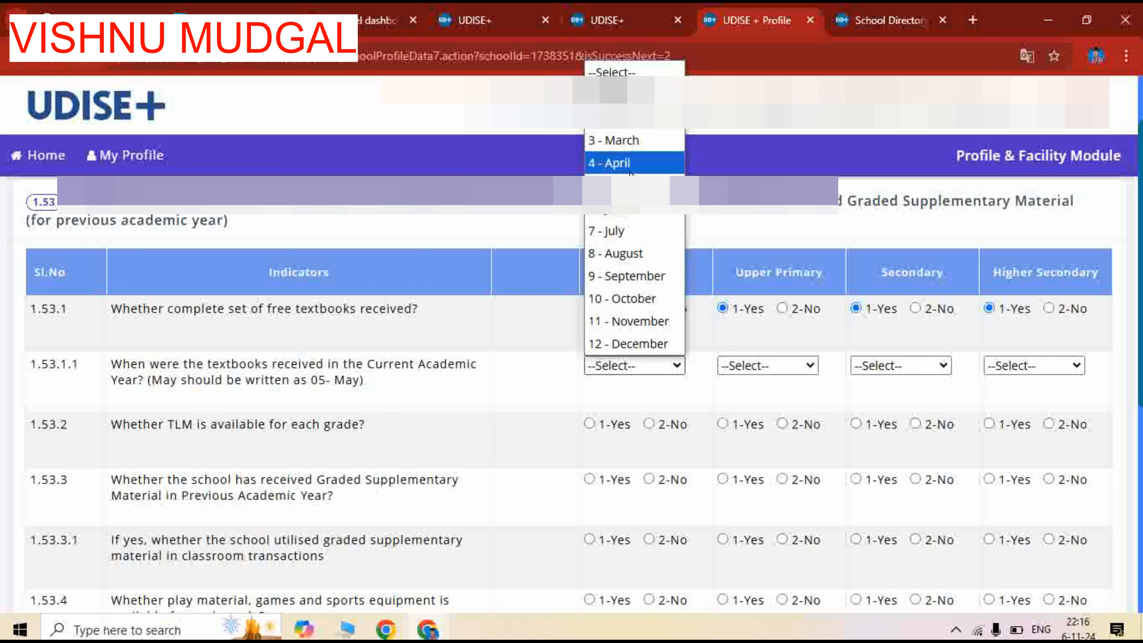
pyautogui.click(624, 232)
pyautogui.click(772, 369)
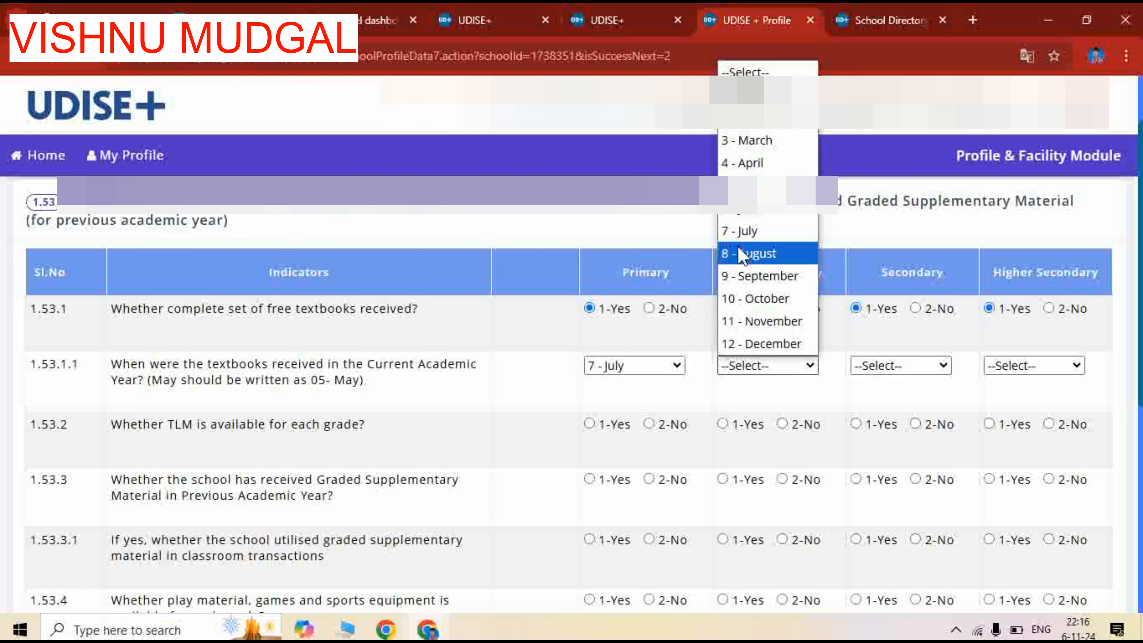
pyautogui.click(743, 231)
pyautogui.click(881, 367)
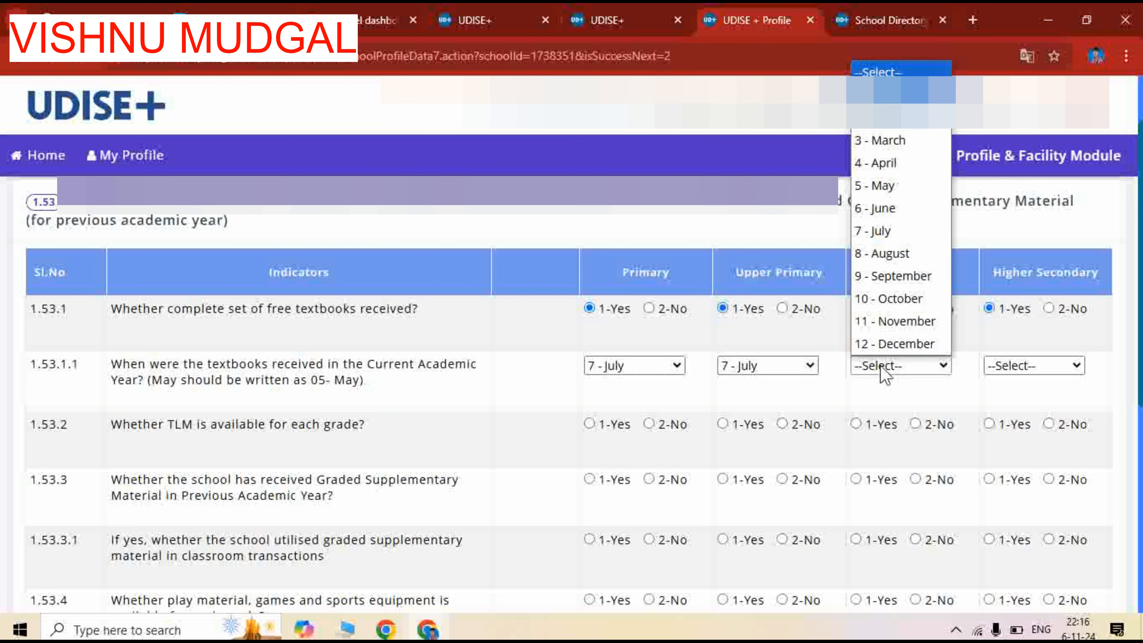
pyautogui.click(886, 231)
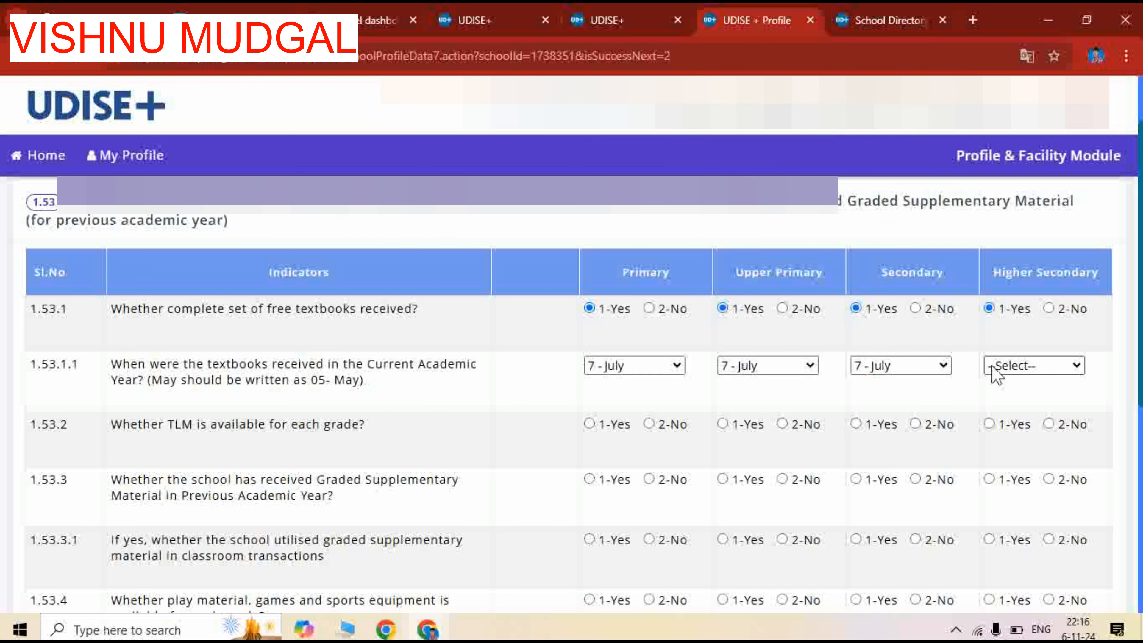
pyautogui.click(997, 366)
pyautogui.click(1003, 231)
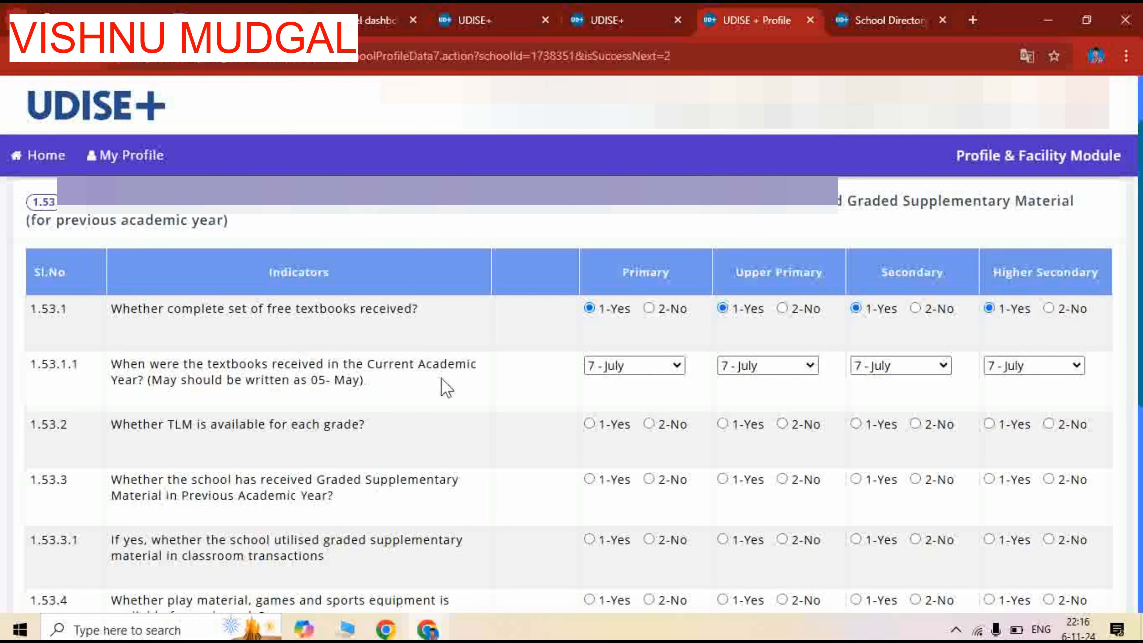
# Answer TLM availability in 1.53.2 with 1-Yes for Primary, Upper Primary and Secondary, and 2-No for Higher Secondary
pyautogui.scroll(-2, 174, 414)
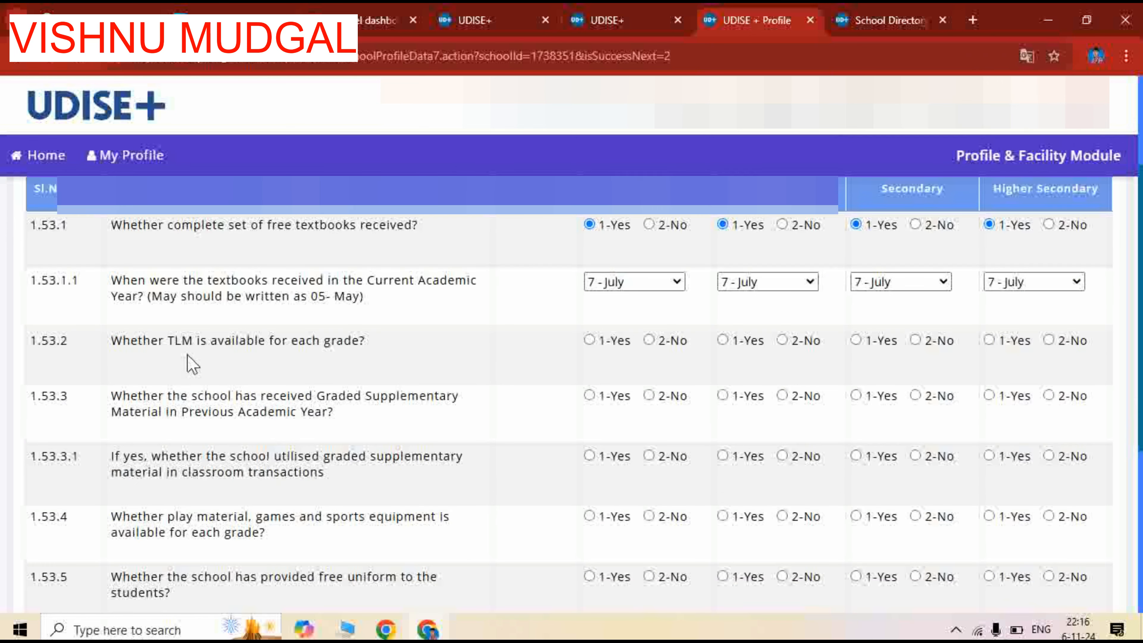
pyautogui.click(593, 344)
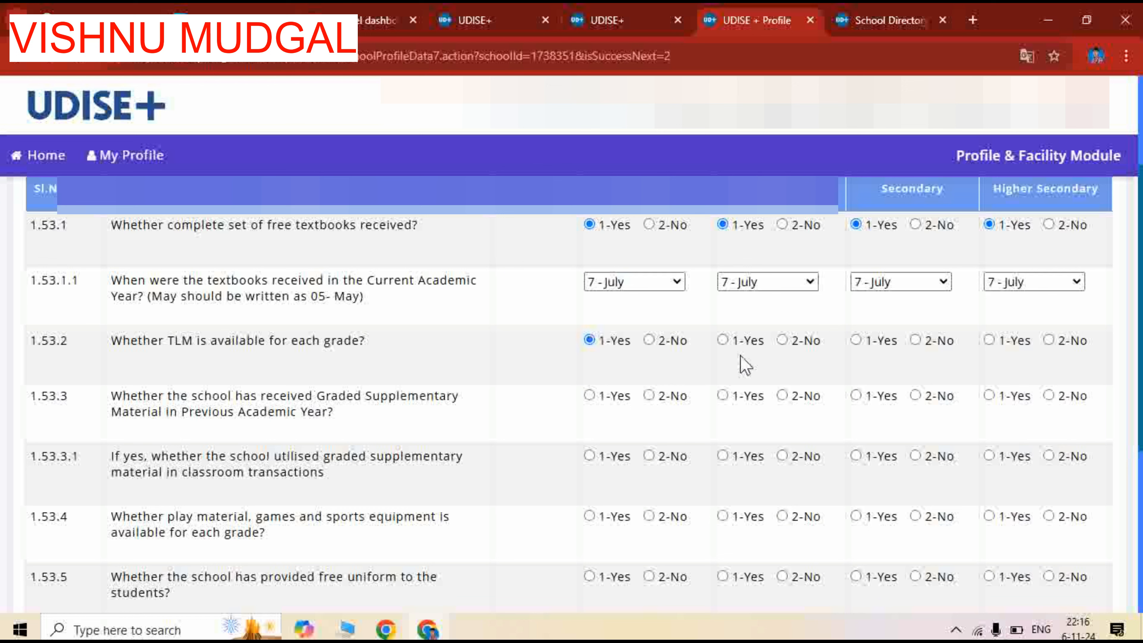
pyautogui.click(727, 343)
pyautogui.click(857, 342)
pyautogui.click(1043, 339)
# Answer 1.53.3 on Graded Supplementary Material received in the previous academic year with 1-Yes for all four school levels
pyautogui.click(589, 395)
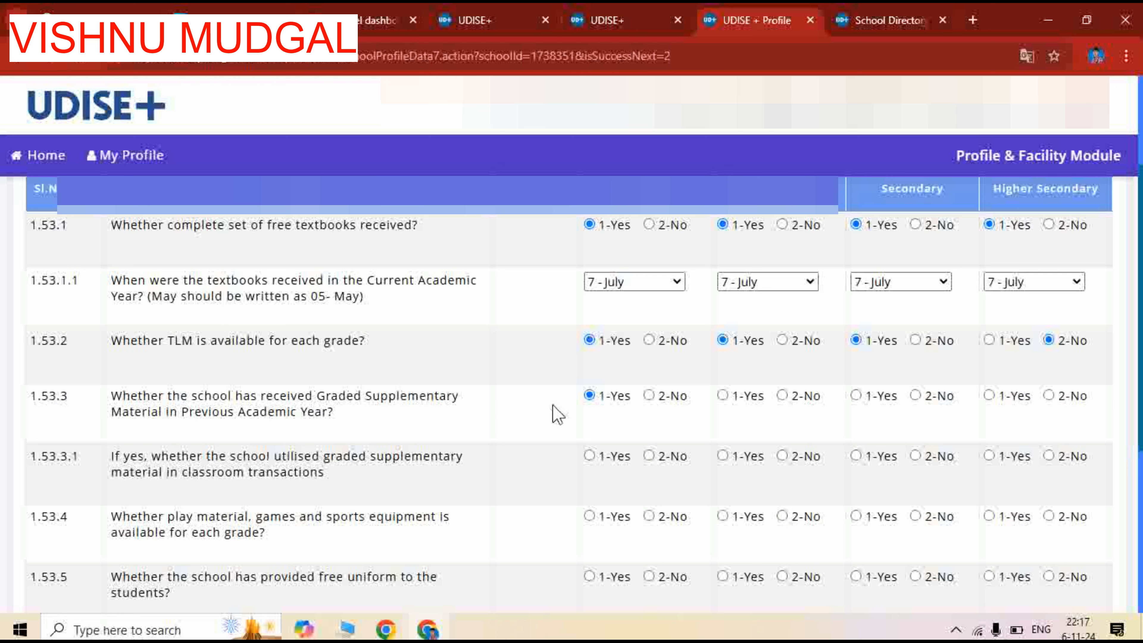
pyautogui.click(723, 395)
pyautogui.click(856, 396)
# Answer 1.53.3.1 on using graded supplementary material in classroom transactions with 1-Yes for all four school levels
pyautogui.scroll(-3, 275, 410)
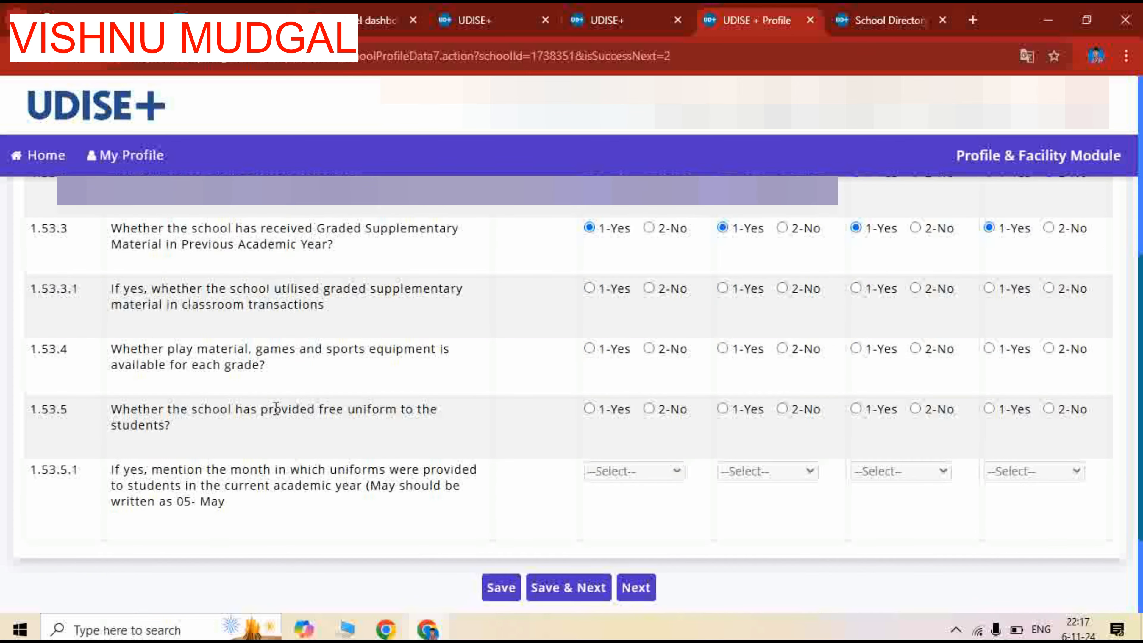
pyautogui.scroll(2, 503, 464)
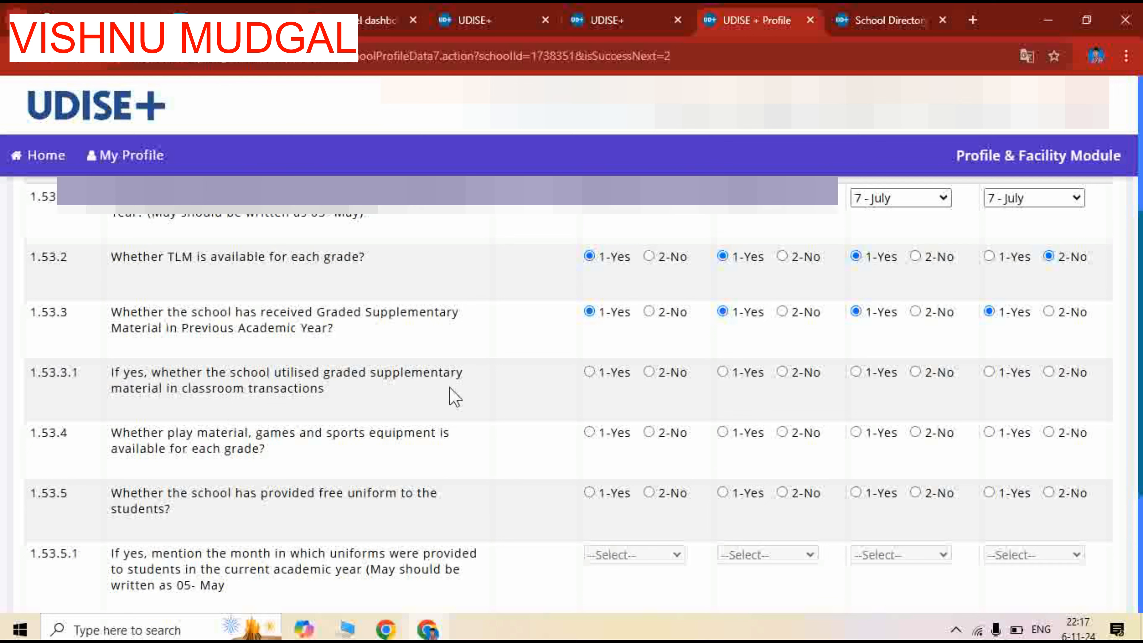
pyautogui.click(590, 372)
pyautogui.click(723, 372)
pyautogui.click(855, 372)
pyautogui.click(989, 372)
# Answer 1.53.4 on availability of play material, games and sports equipment with 1-Yes for all four school levels
pyautogui.click(588, 433)
pyautogui.click(723, 433)
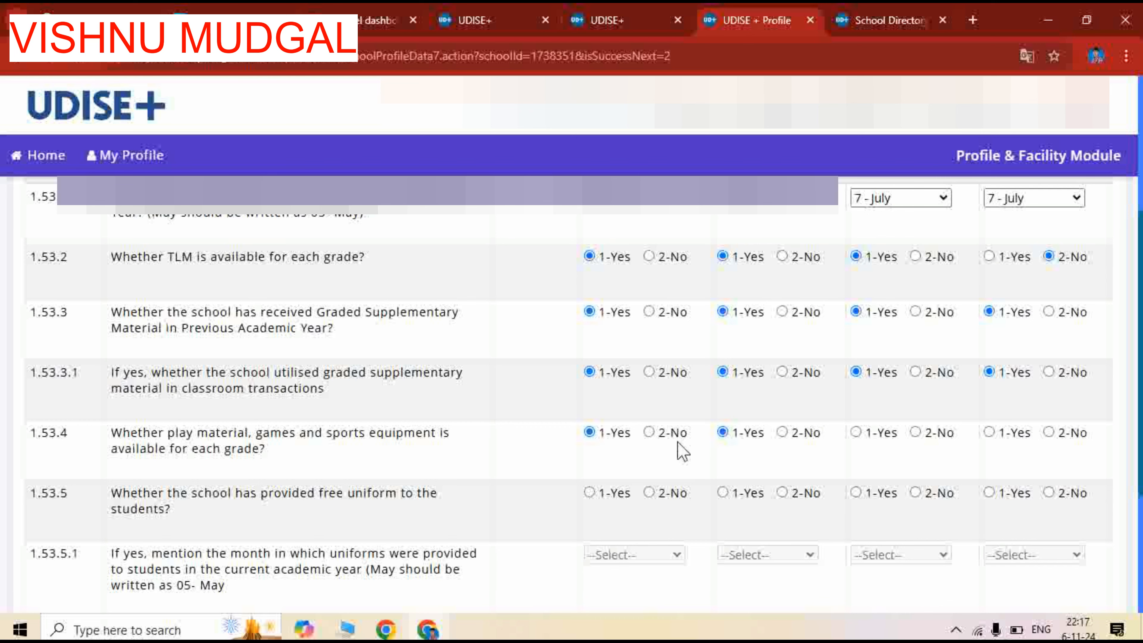
pyautogui.scroll(5, 647, 453)
pyautogui.scroll(-3, 649, 451)
pyautogui.scroll(-2, 650, 450)
pyautogui.click(856, 432)
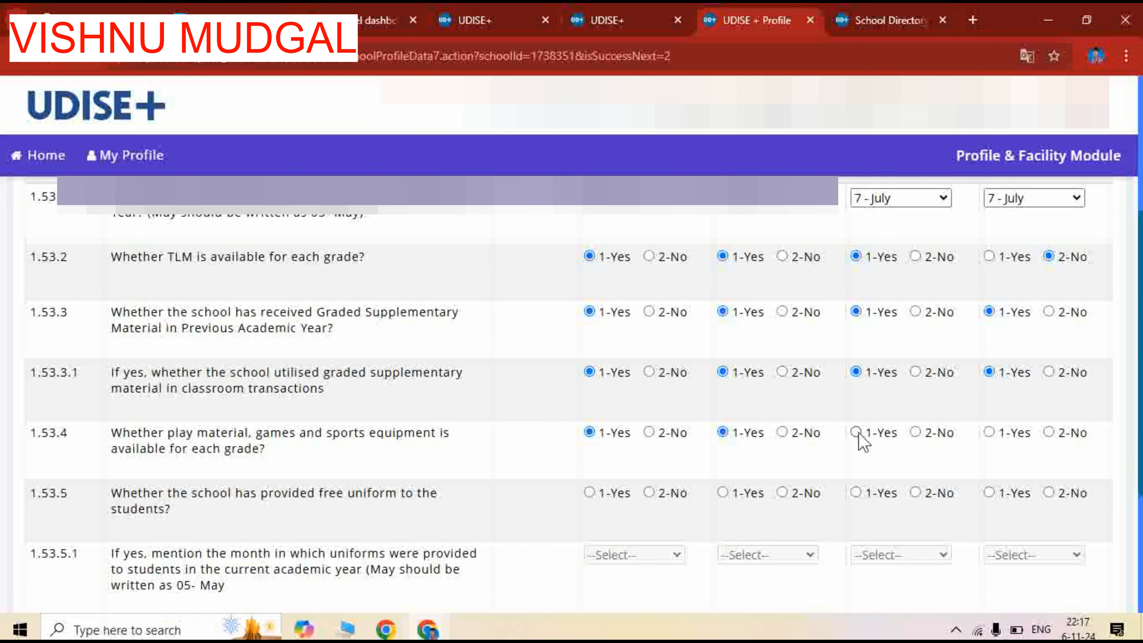
pyautogui.click(989, 433)
# Answer 1.53.5 on free uniforms with 1-Yes for Primary and Upper Primary
pyautogui.scroll(-2, 418, 478)
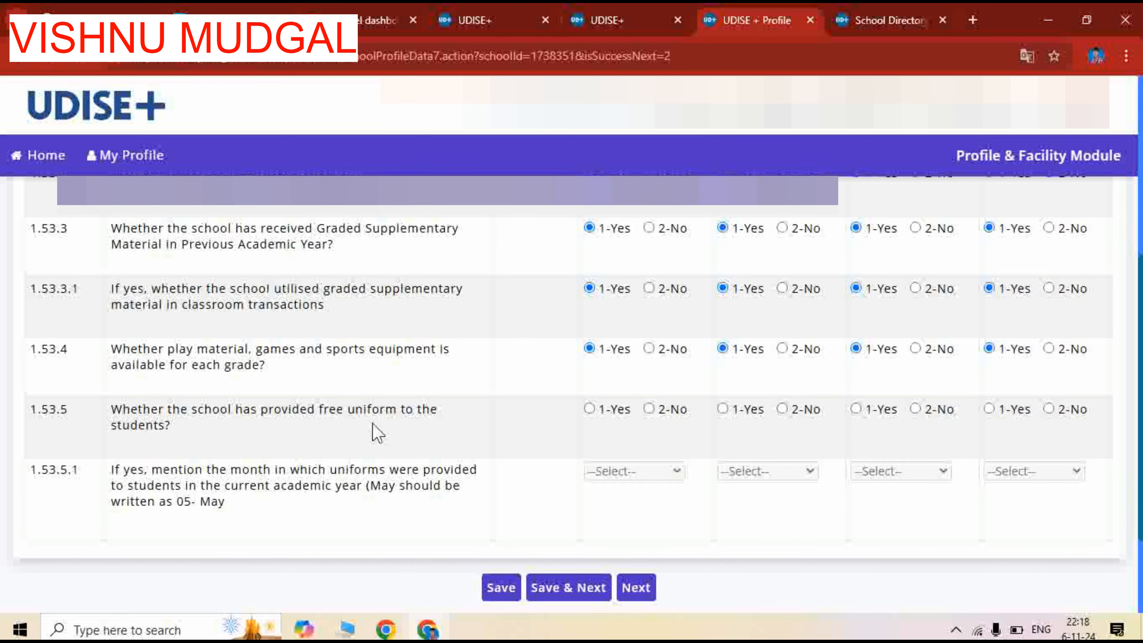
pyautogui.click(590, 409)
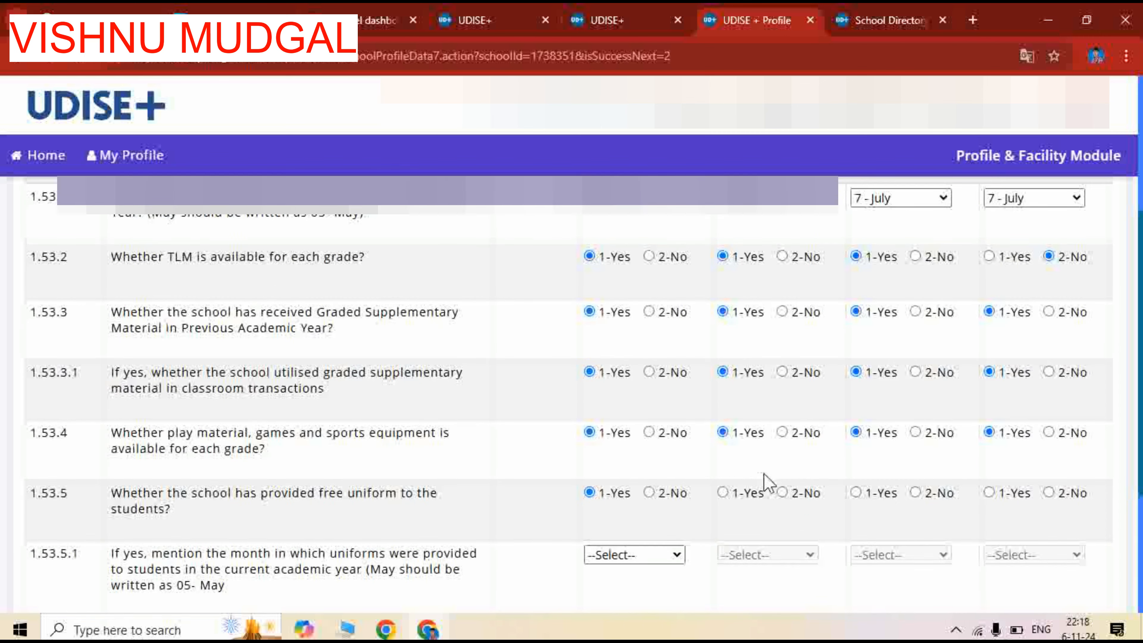
pyautogui.scroll(2, 754, 482)
pyautogui.scroll(-2, 753, 481)
pyautogui.click(723, 493)
pyautogui.scroll(4, 871, 514)
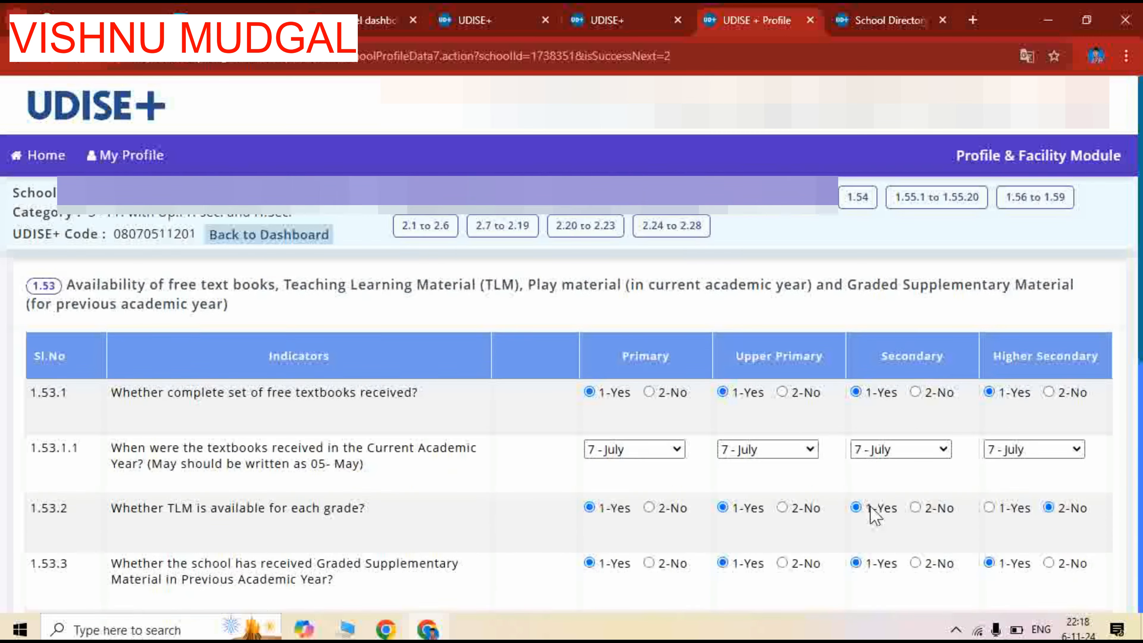
# Answer 1.53.5 on free uniforms with 2-No for Secondary and Higher Secondary
pyautogui.scroll(-4, 873, 513)
pyautogui.click(916, 493)
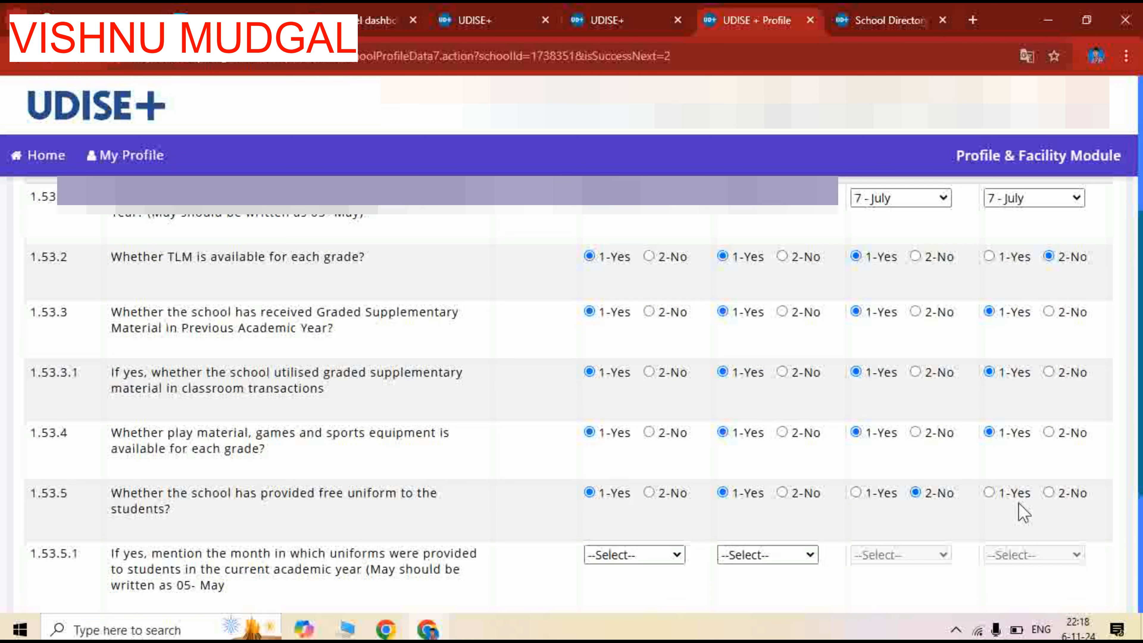
pyautogui.click(1049, 493)
# Change the 1.53.5 free uniform answers for Primary and Upper Primary to 2-No, and save section 1.53 to continue to 1.54
pyautogui.scroll(-3, 409, 500)
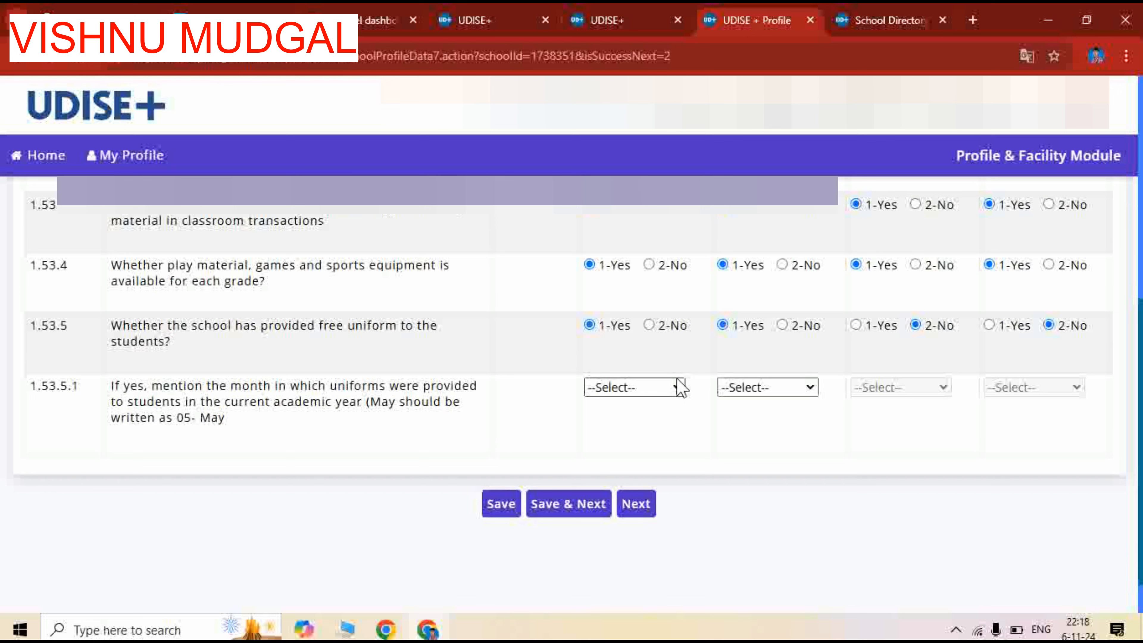
pyautogui.click(644, 388)
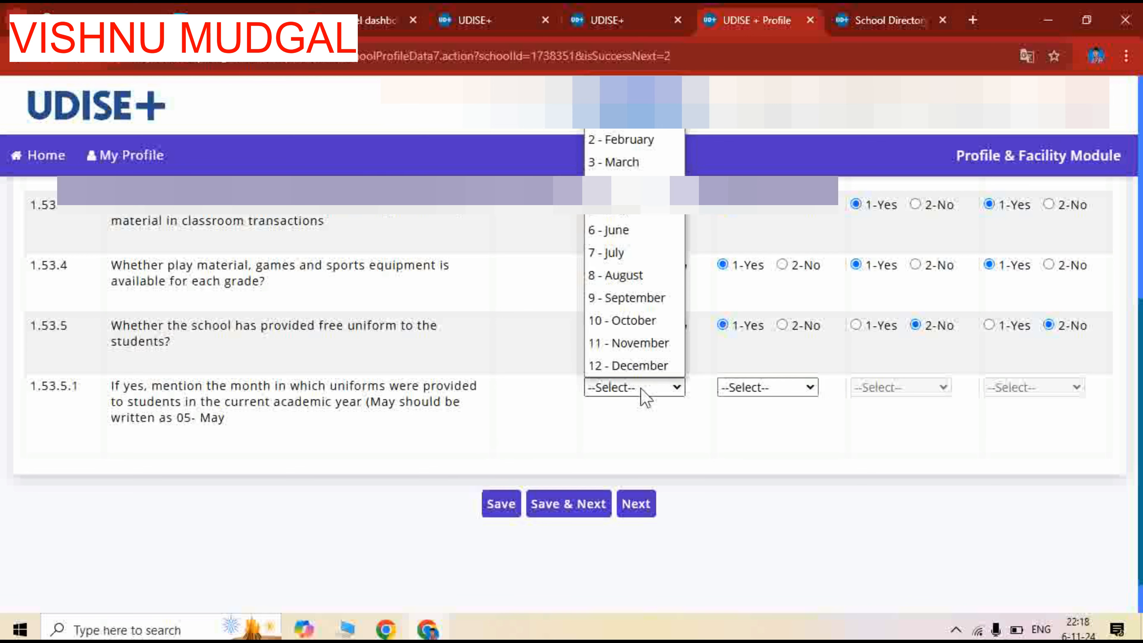
pyautogui.click(566, 412)
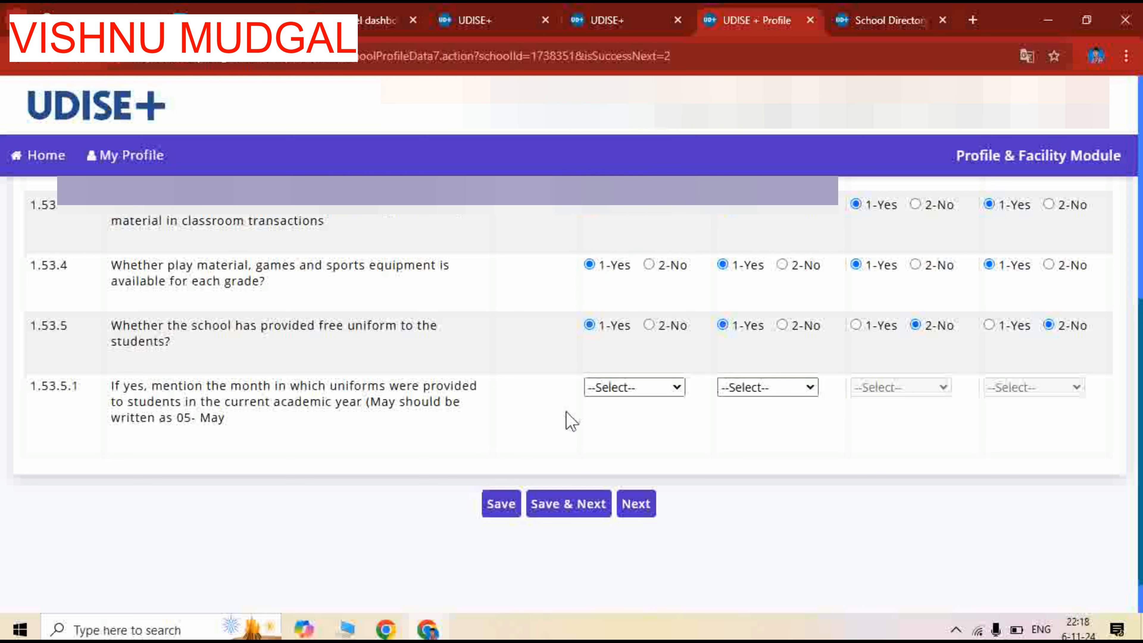
pyautogui.click(650, 325)
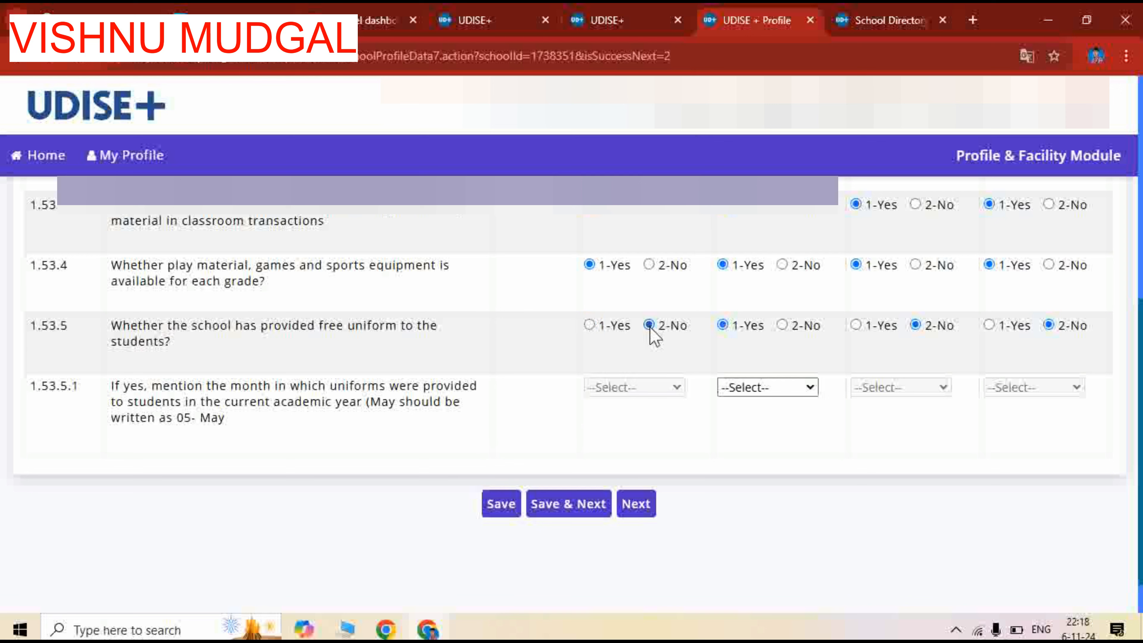
pyautogui.click(782, 325)
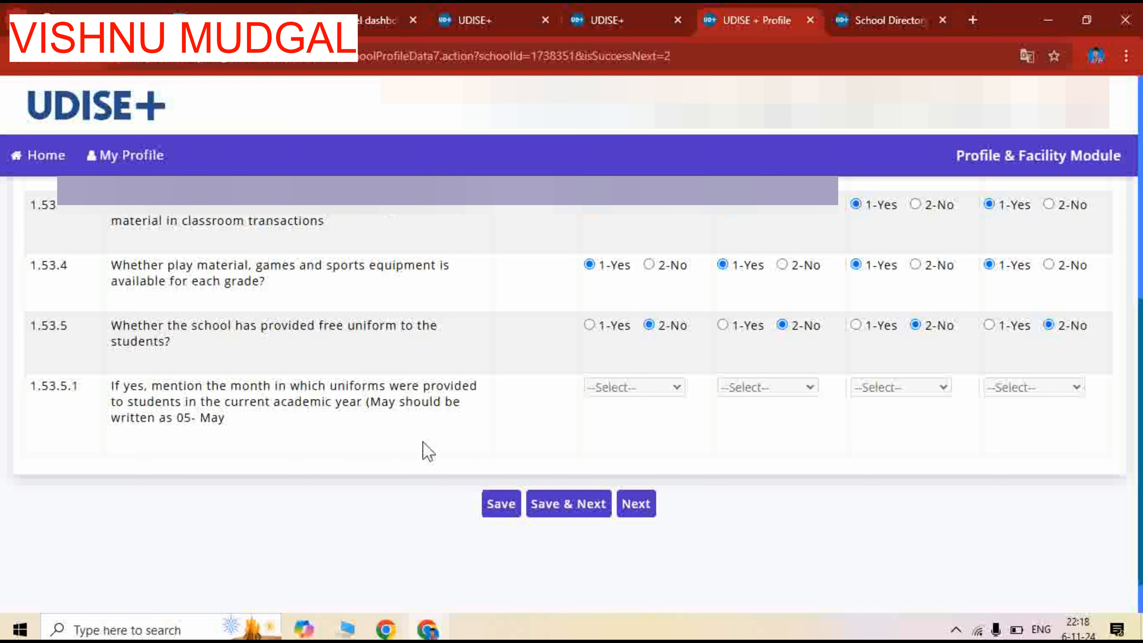
pyautogui.click(566, 505)
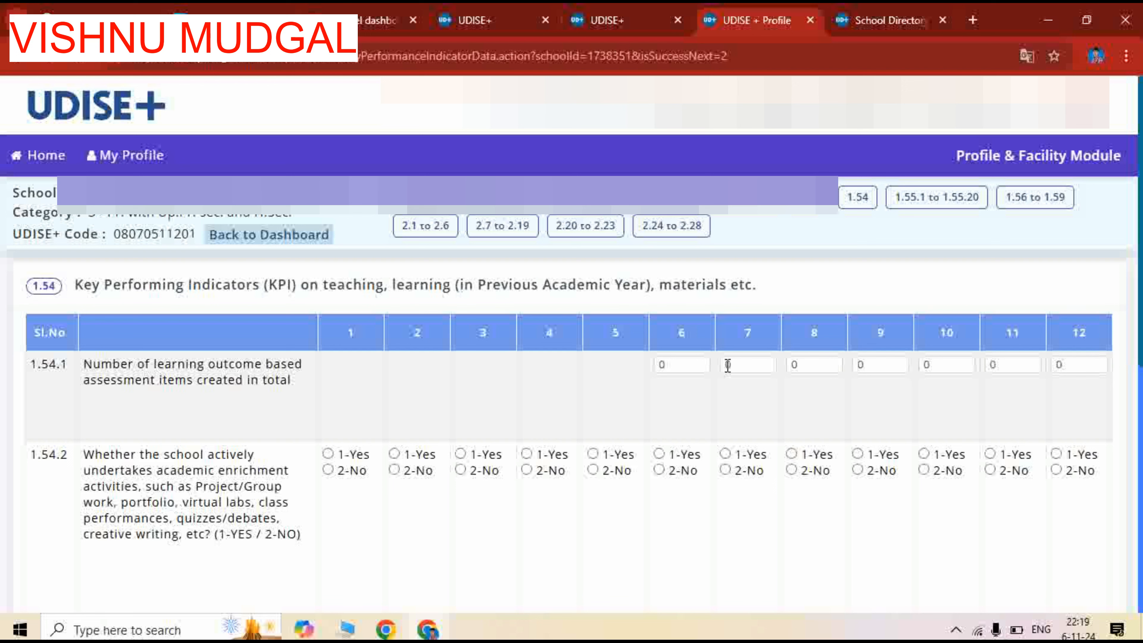
# Enter 4 learning outcome based assessment items in 1.54.1 for each of classes 6 to 12
pyautogui.moveTo(677, 365); pyautogui.dragTo(649, 372)
pyautogui.press('Tab')
pyautogui.write('4')
pyautogui.press('Tab')
pyautogui.write('4')
pyautogui.press('Tab')
pyautogui.write('4')
pyautogui.press('Tab')
pyautogui.write('4')
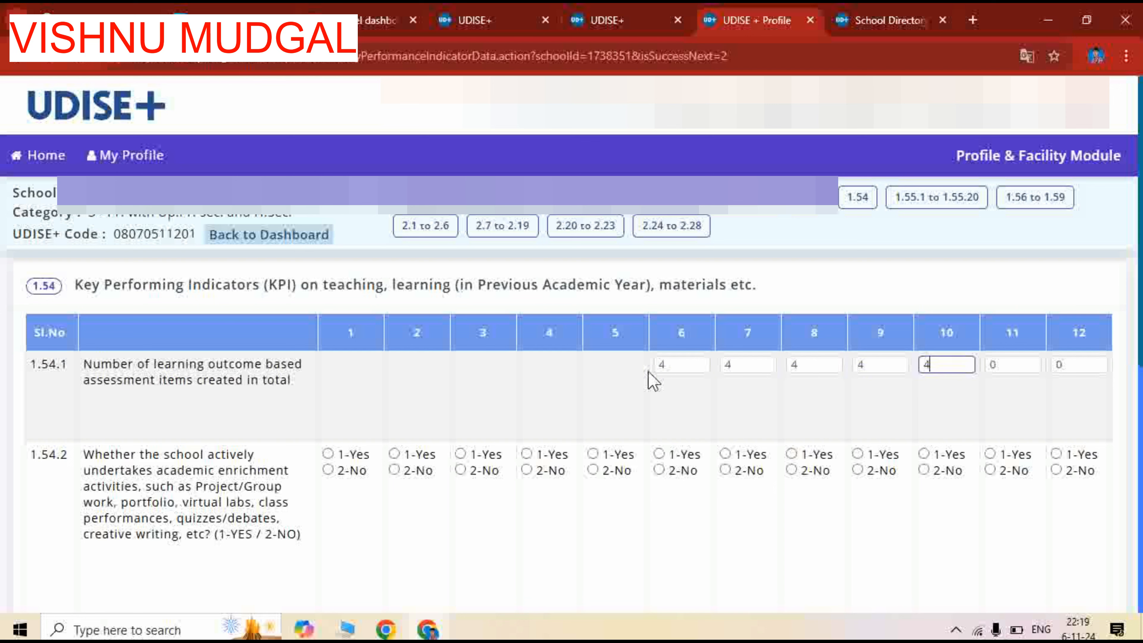
pyautogui.press('Tab')
pyautogui.write('4')
pyautogui.press('Tab')
pyautogui.write('4')
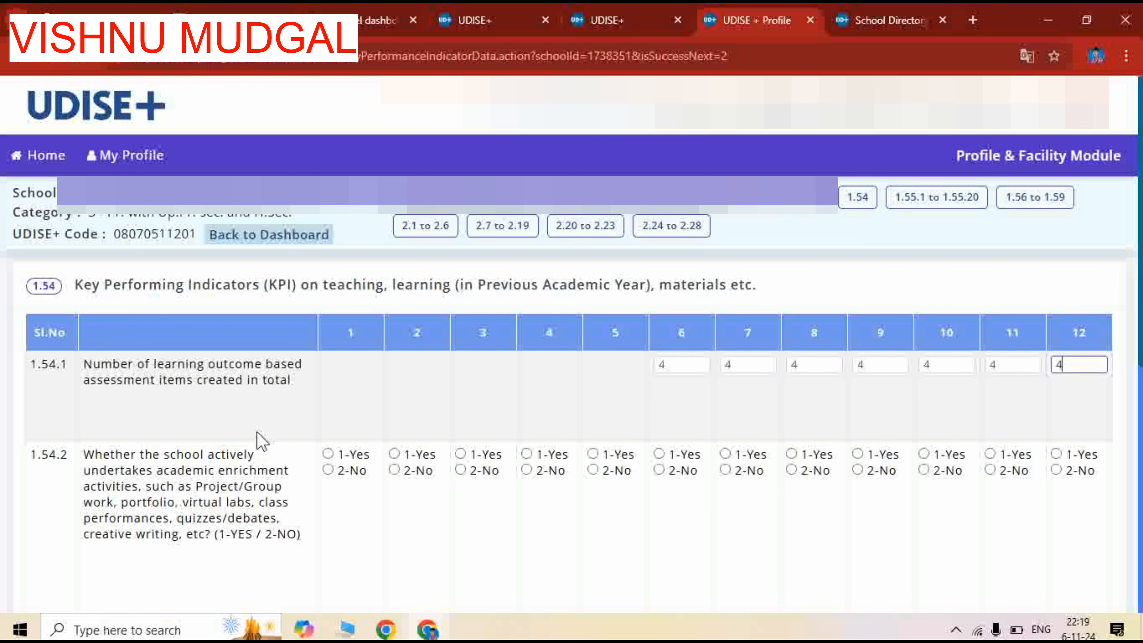
# Answer 1.54.2 on academic enrichment activities with 1-Yes for all classes 1 to 12
pyautogui.scroll(-2, 260, 433)
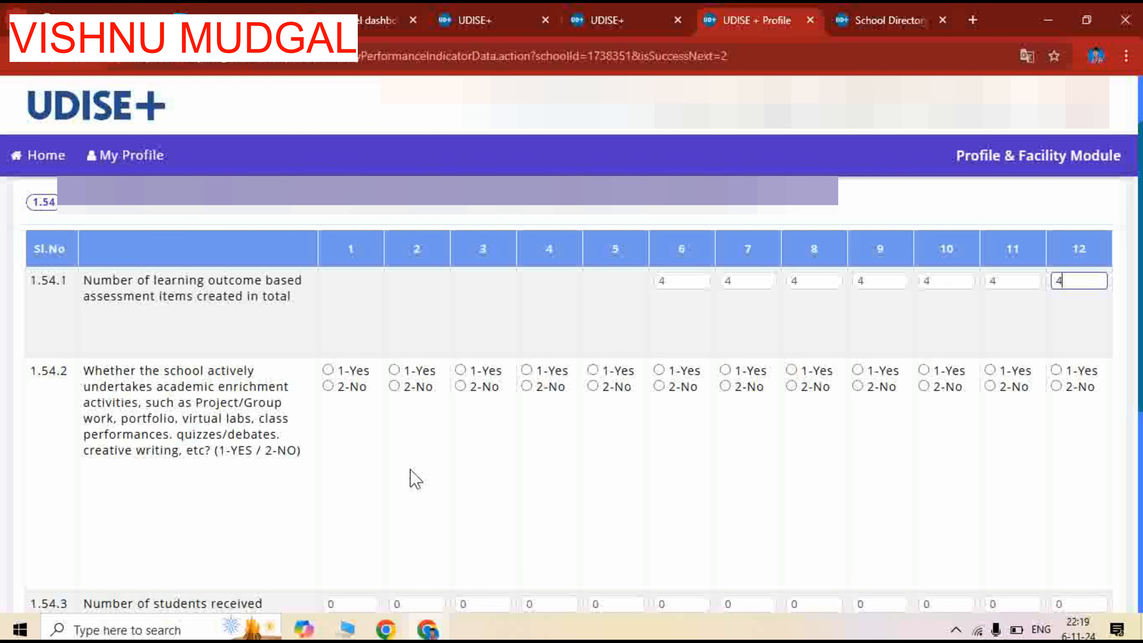
pyautogui.scroll(2, 415, 478)
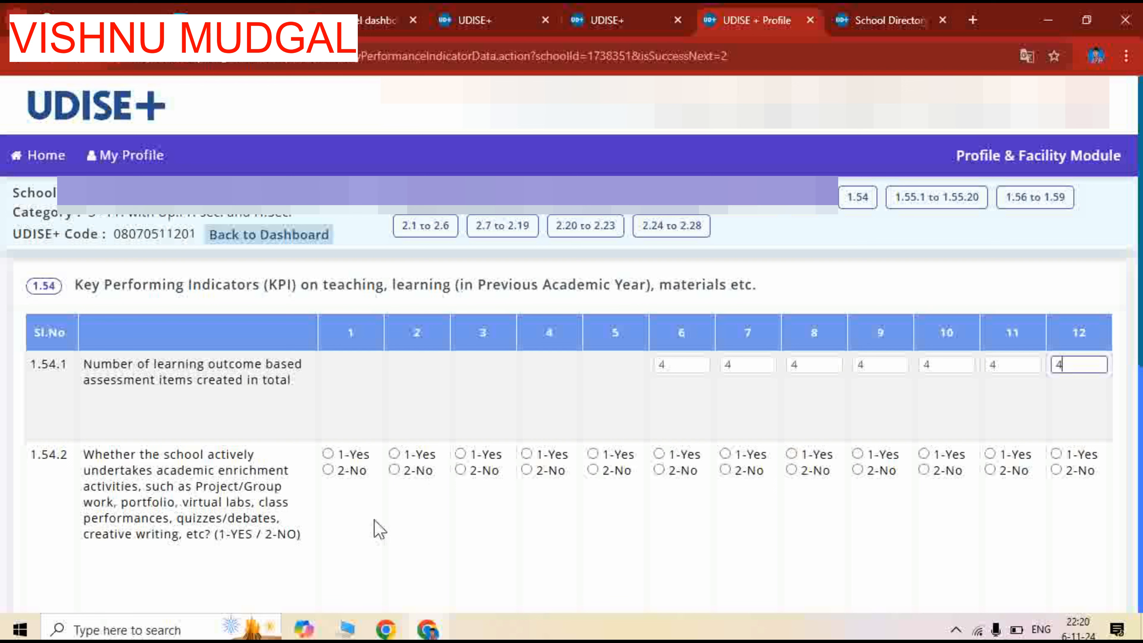
pyautogui.click(328, 454)
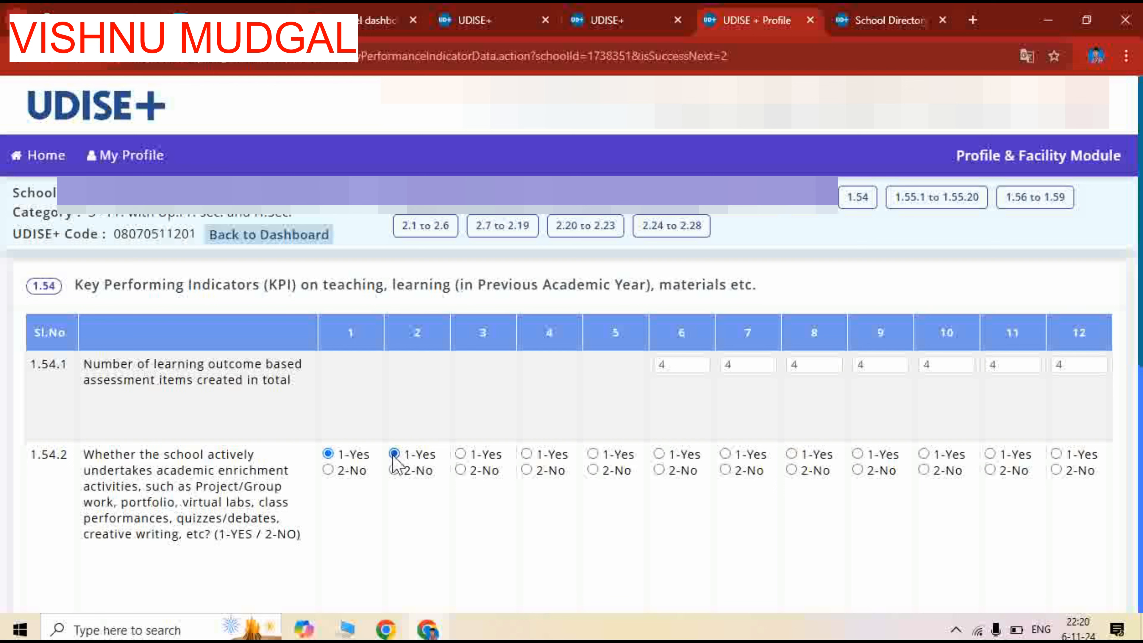
pyautogui.click(460, 454)
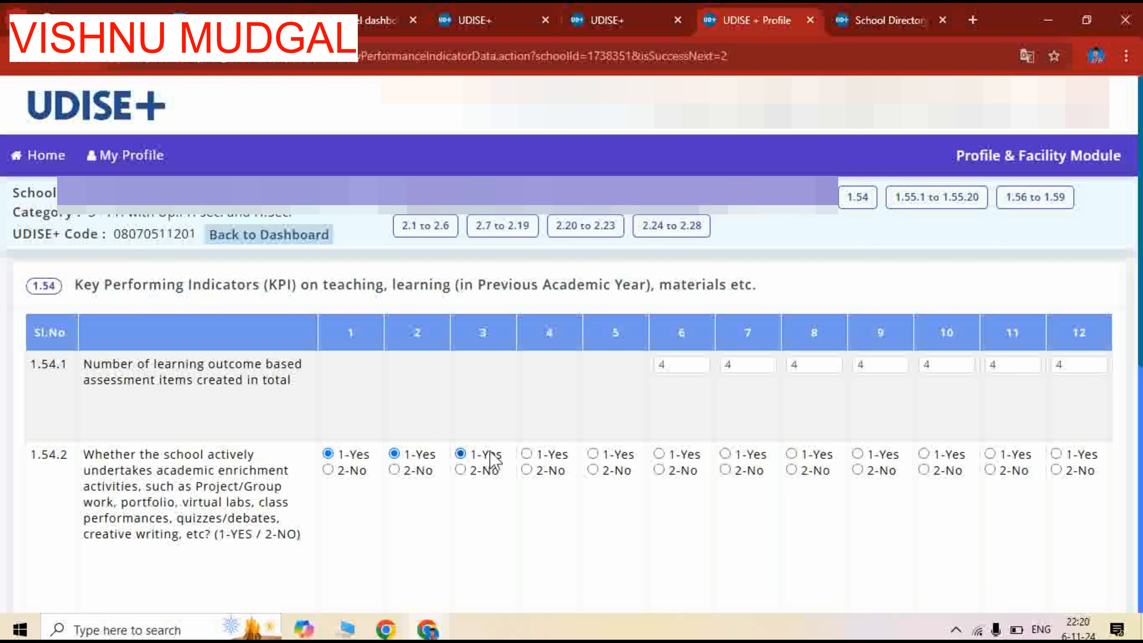
pyautogui.click(526, 454)
pyautogui.click(593, 454)
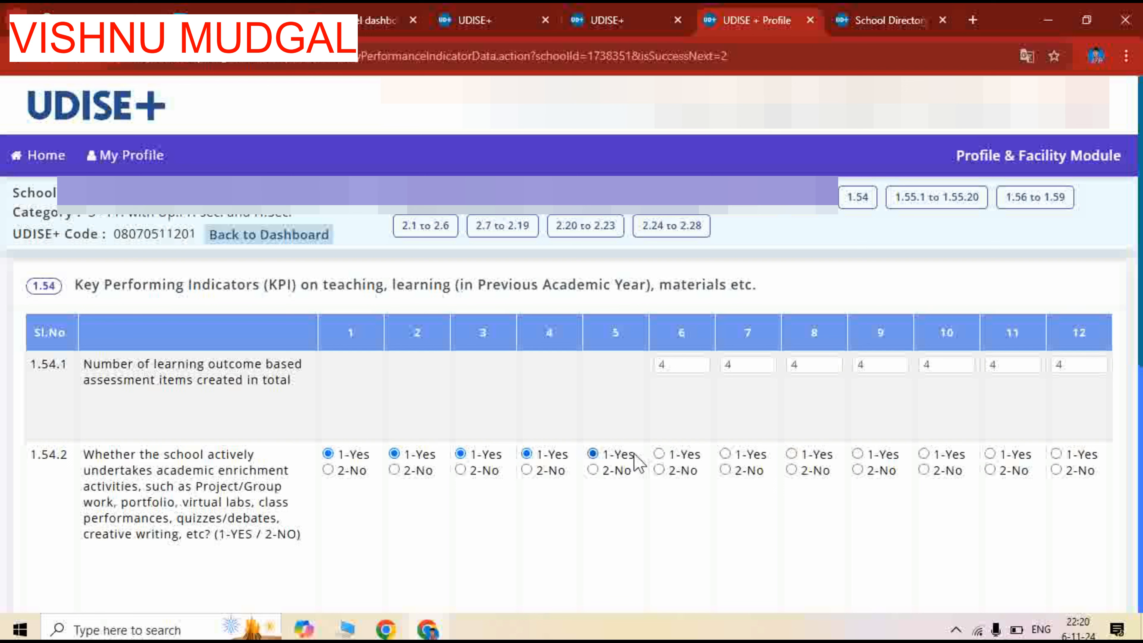
pyautogui.click(658, 454)
pyautogui.click(725, 454)
pyautogui.click(791, 454)
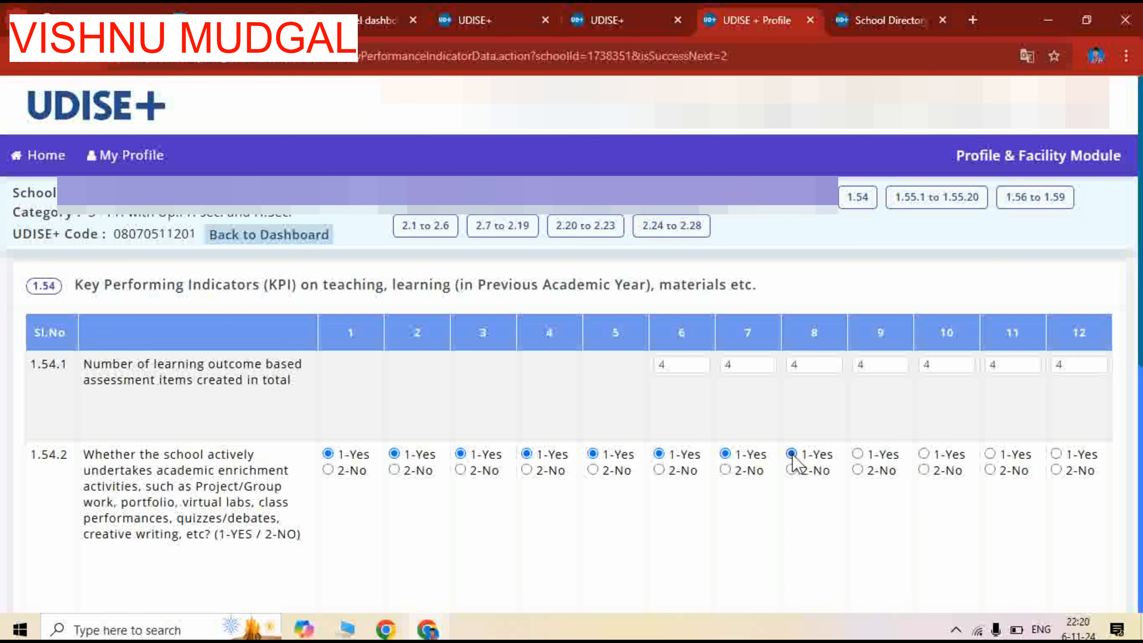
pyautogui.click(857, 454)
pyautogui.click(932, 455)
pyautogui.click(991, 454)
pyautogui.click(1057, 454)
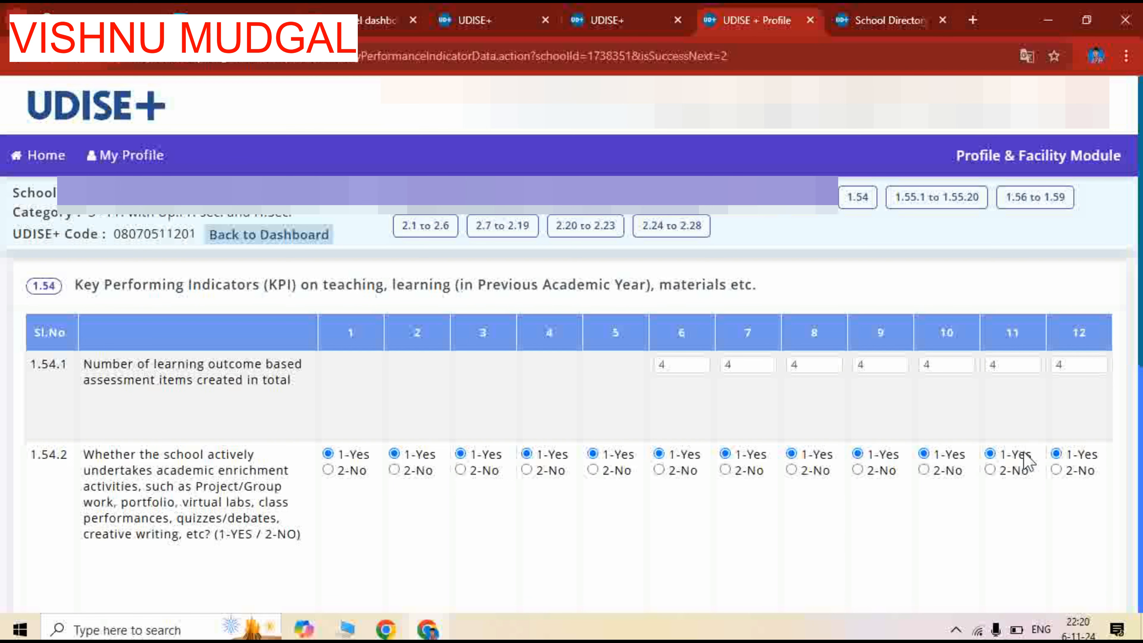
# Enter the 1.54.3 cyber safety student counts as 5 for class 6, 6 for class 7 and 8 for classes 8 to 12, and save to continue
pyautogui.scroll(-5, 526, 451)
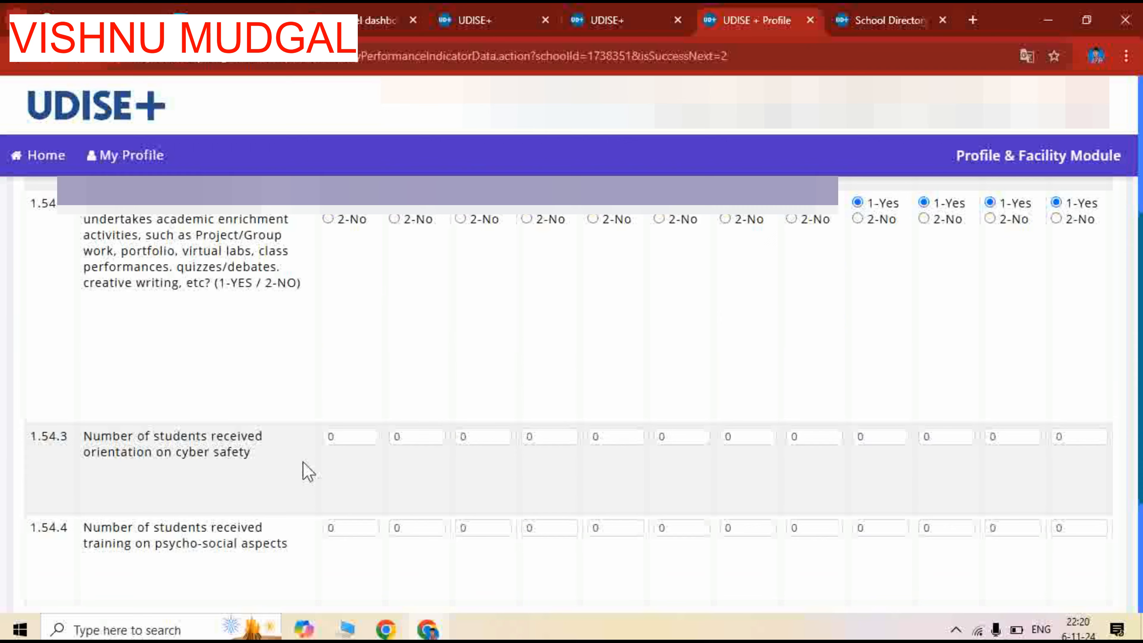
pyautogui.scroll(-2, 303, 462)
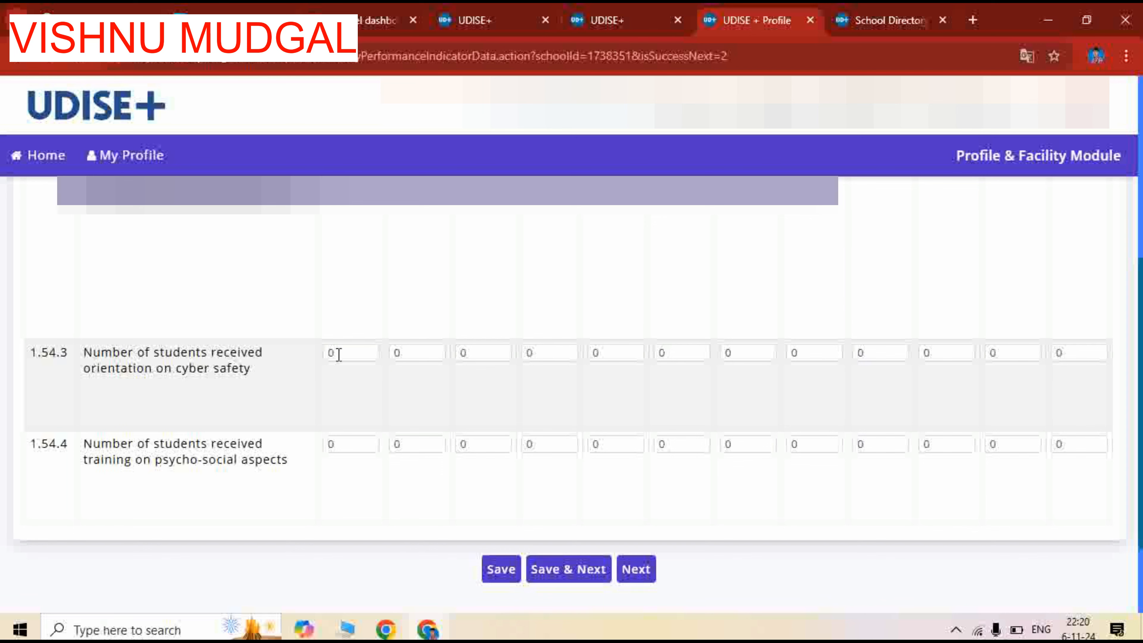
pyautogui.scroll(7, 679, 393)
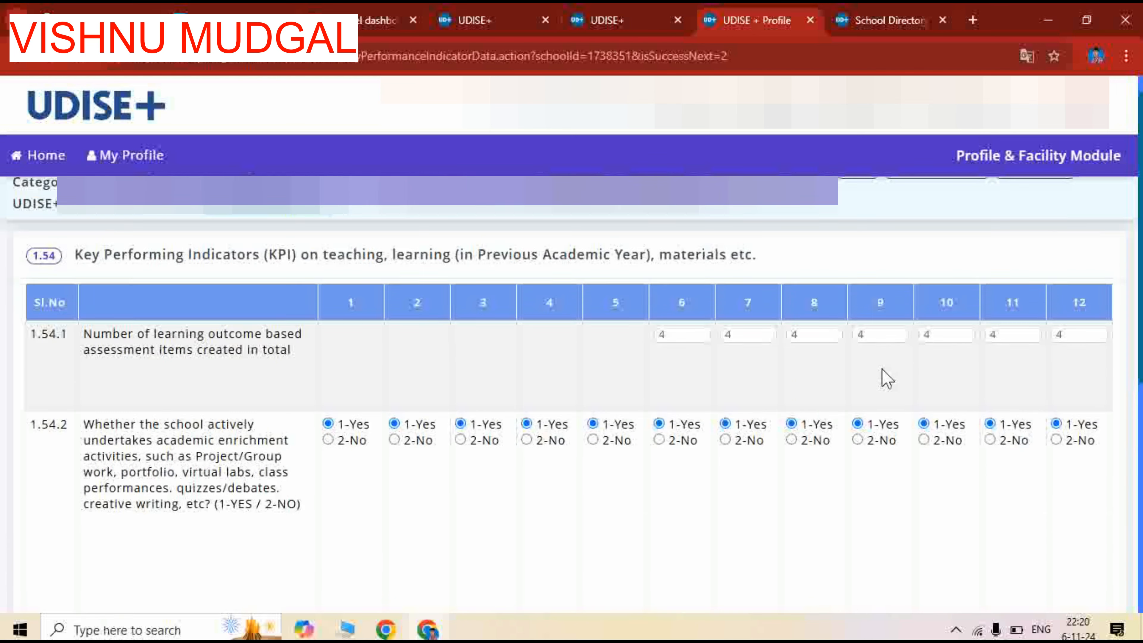
pyautogui.scroll(-3, 702, 423)
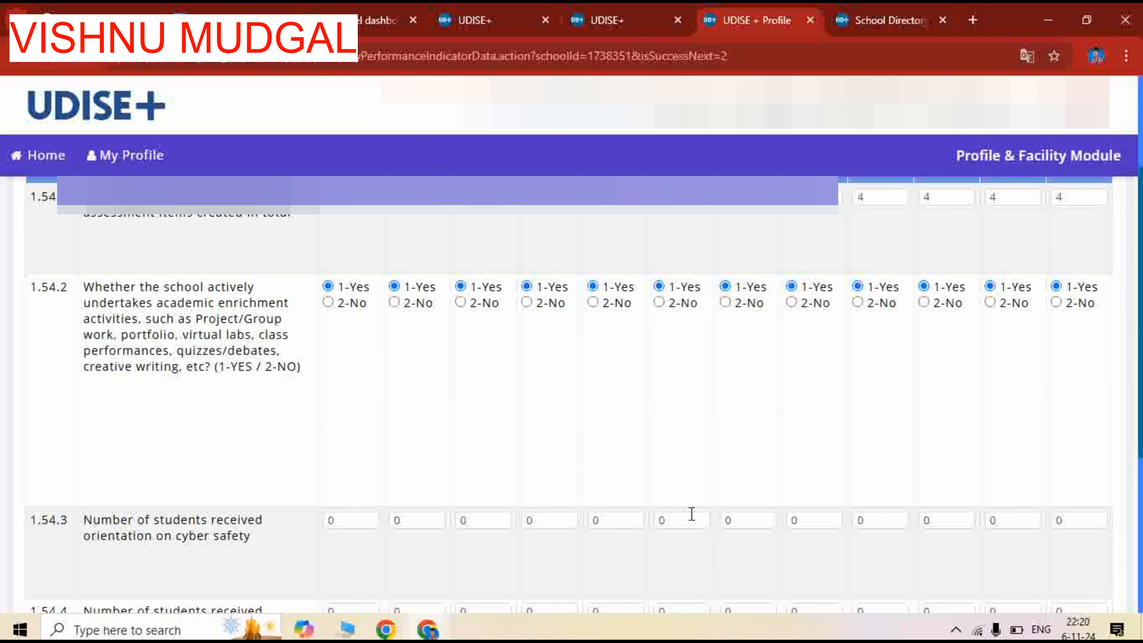
pyautogui.click(672, 522)
pyautogui.write('5')
pyautogui.press('Tab')
pyautogui.write('6')
pyautogui.press('Tab')
pyautogui.press('Tab')
pyautogui.press('Tab')
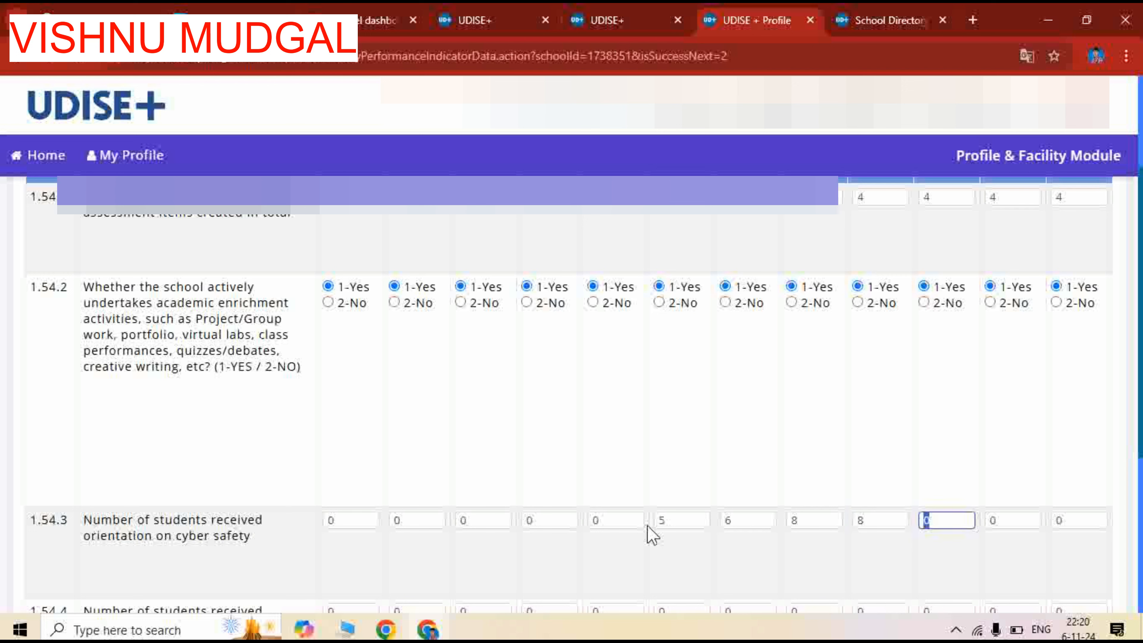
pyautogui.write('8')
pyautogui.press('Tab')
pyautogui.write('8')
pyautogui.press('Tab')
pyautogui.write('8')
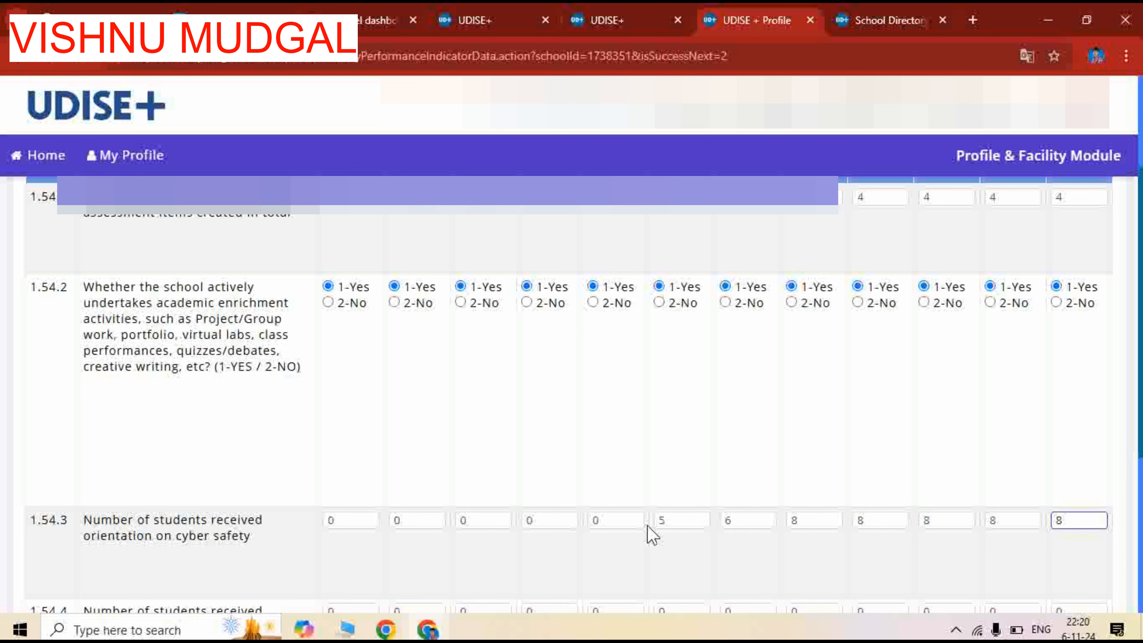
pyautogui.scroll(-5, 256, 252)
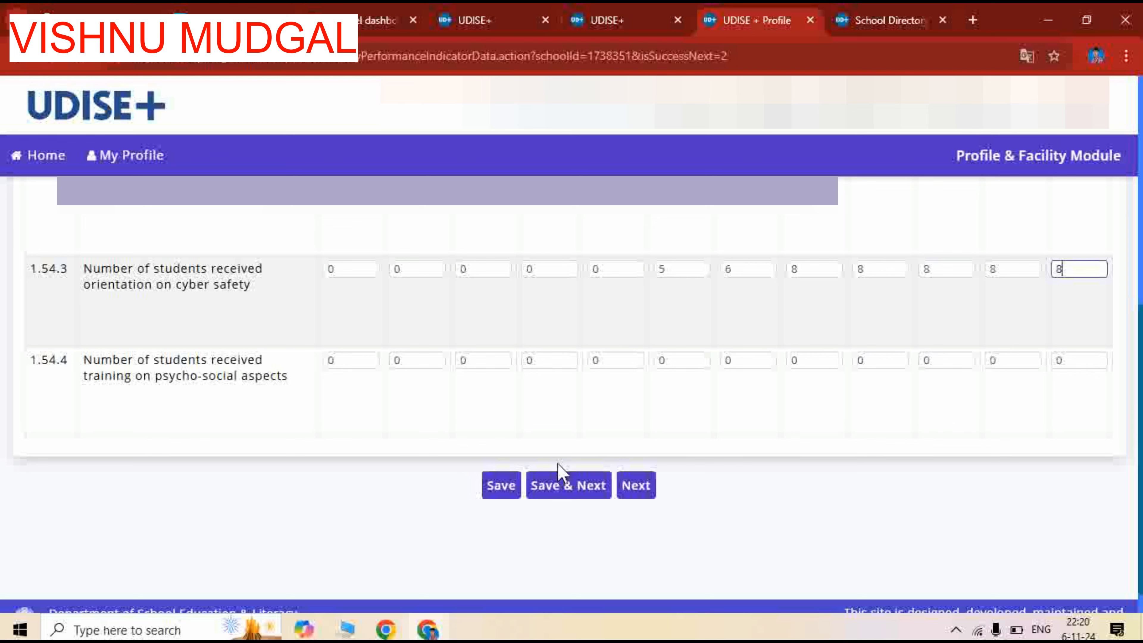
pyautogui.click(560, 491)
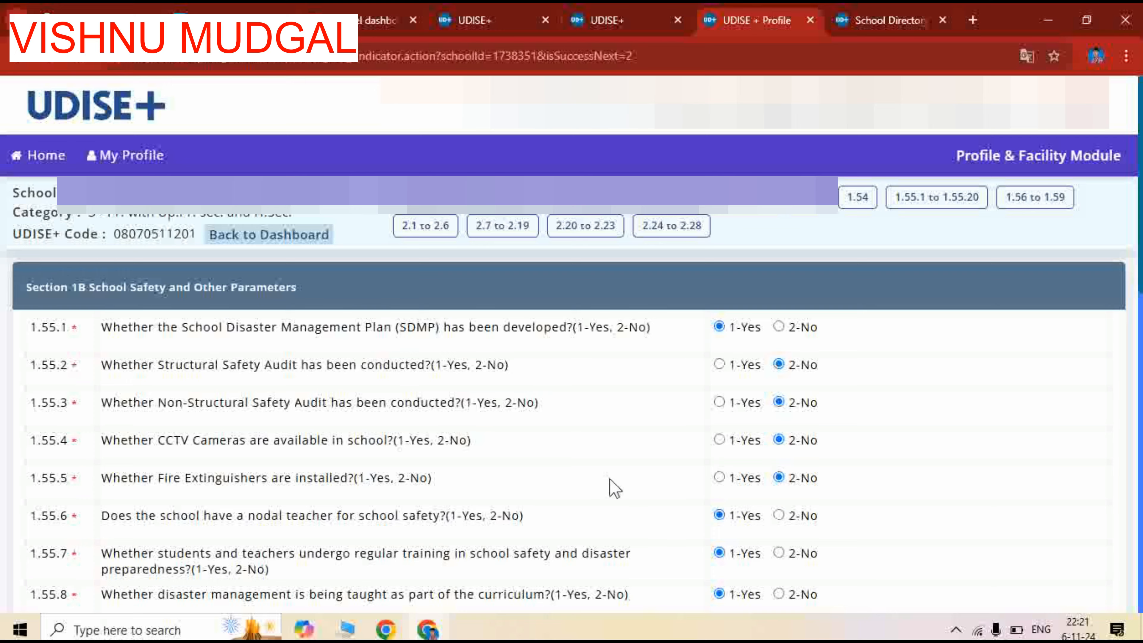
# Answer 1.55.9 on the girls' self-defense training grant with 1-Yes and enter 55 trained girls in 1.55.9 (a)
pyautogui.scroll(-3, 608, 487)
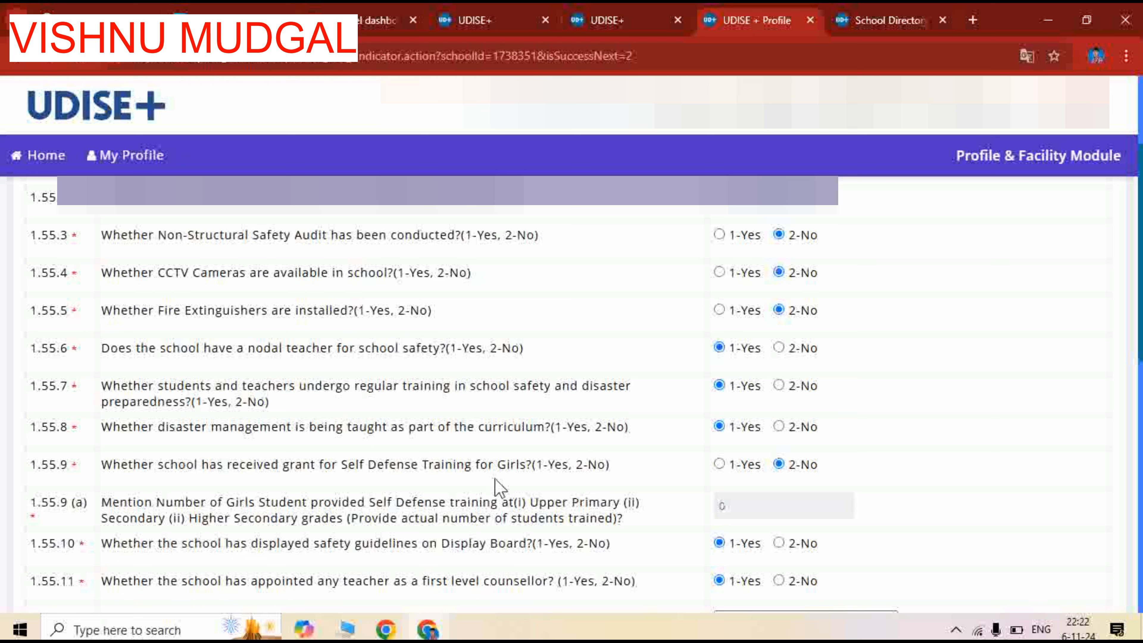
pyautogui.click(720, 463)
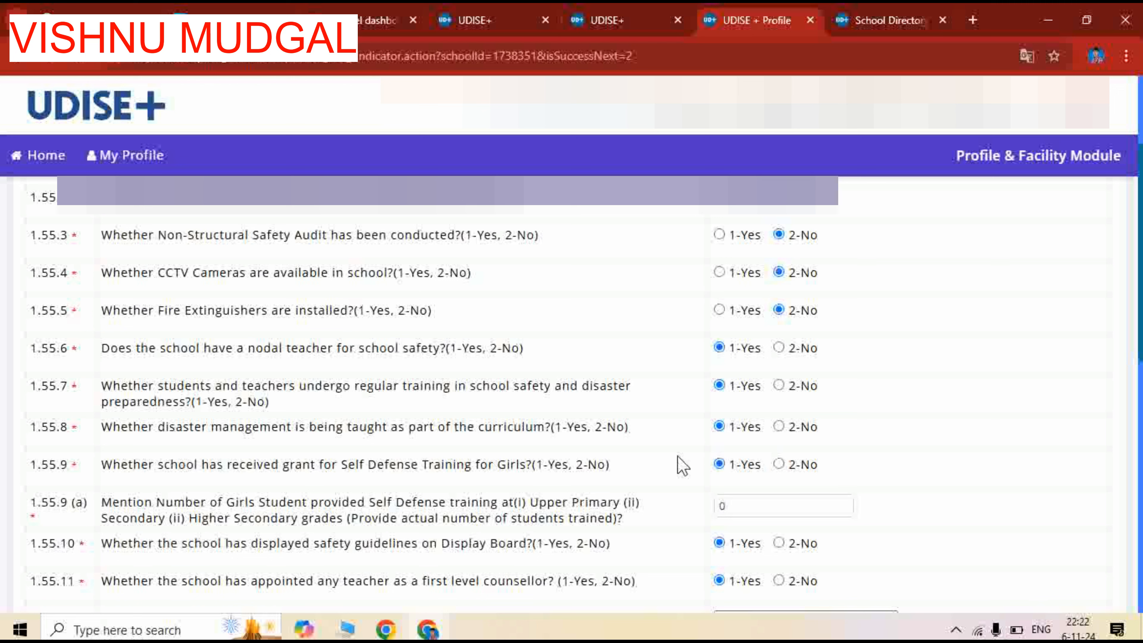
pyautogui.scroll(-2, 673, 455)
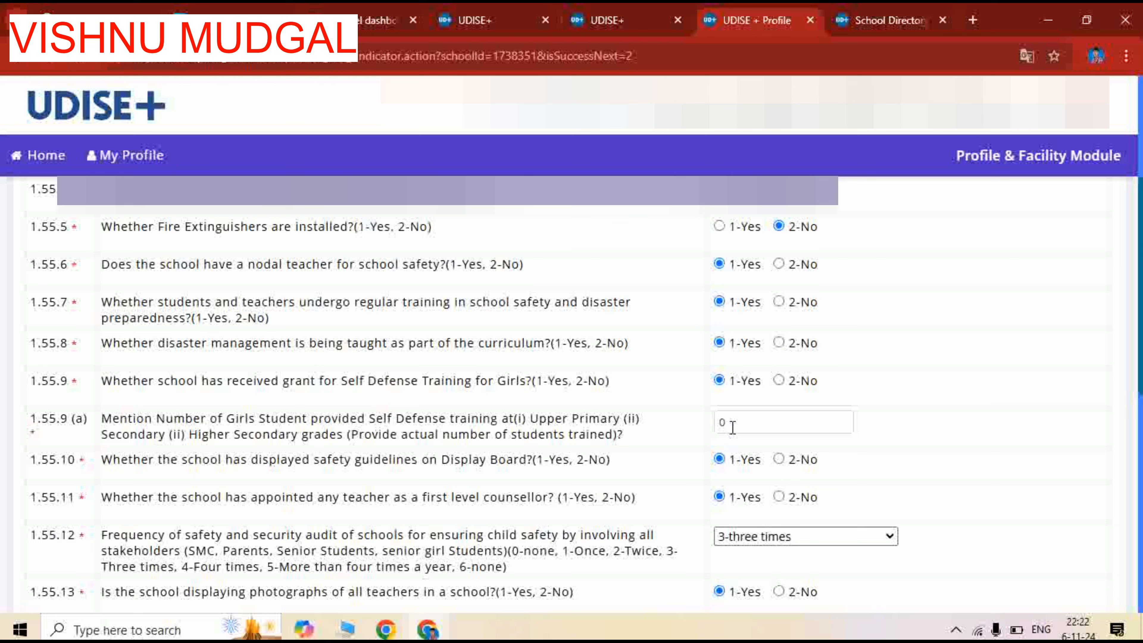
pyautogui.moveTo(733, 426); pyautogui.dragTo(704, 428)
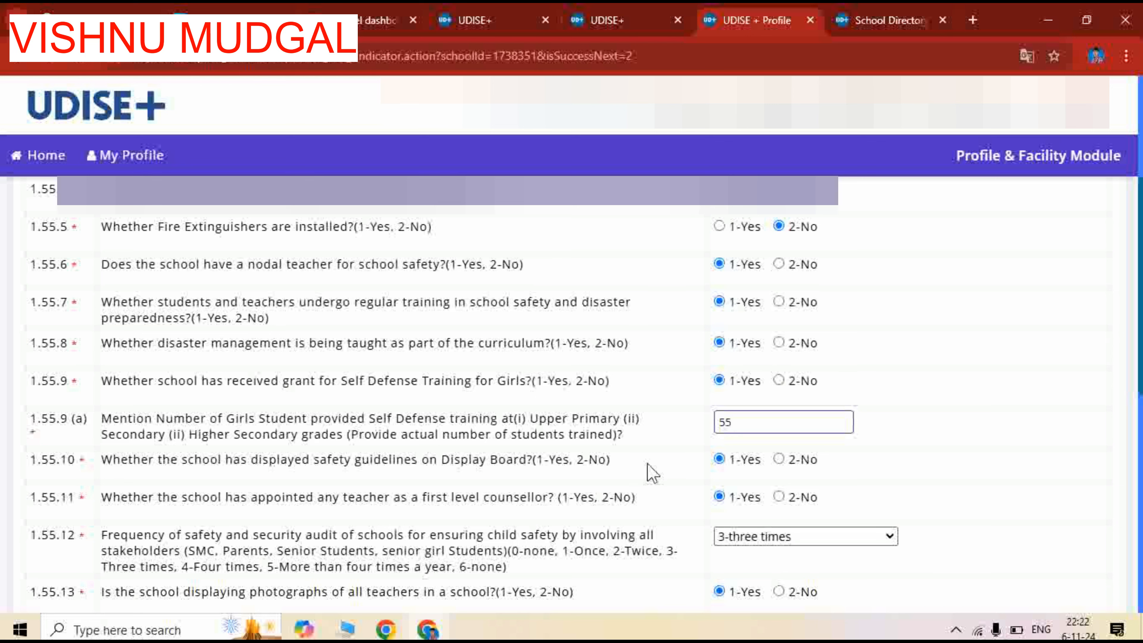
# Choose 3-three times as the safety and security audit frequency in 1.55.12 and review the answers down to 1.55.20
pyautogui.scroll(-2, 648, 473)
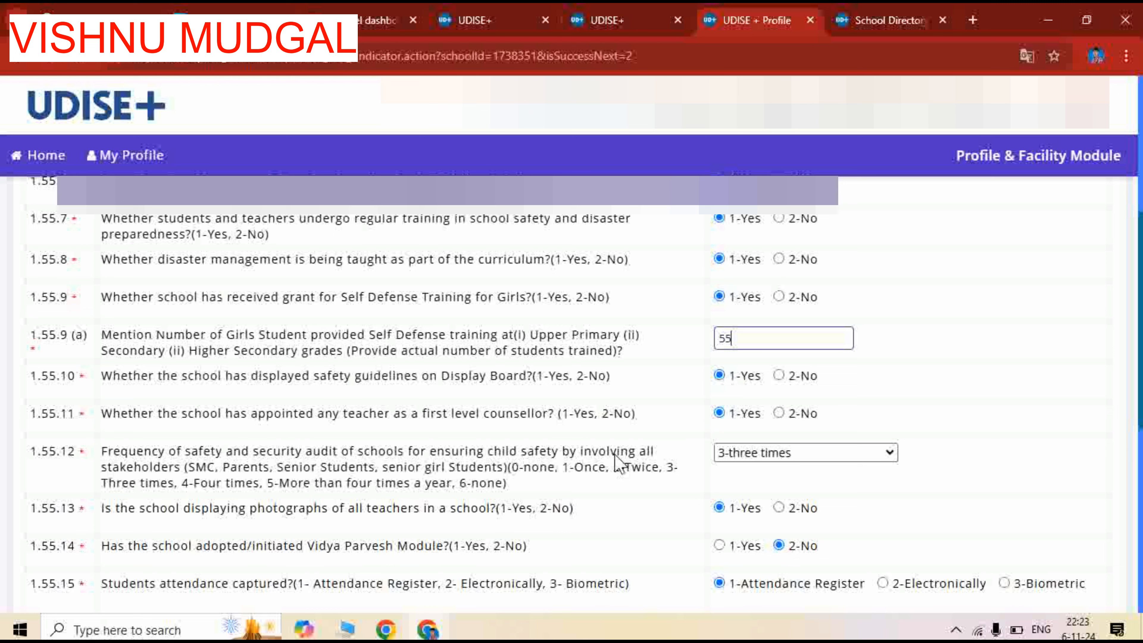
pyautogui.click(741, 454)
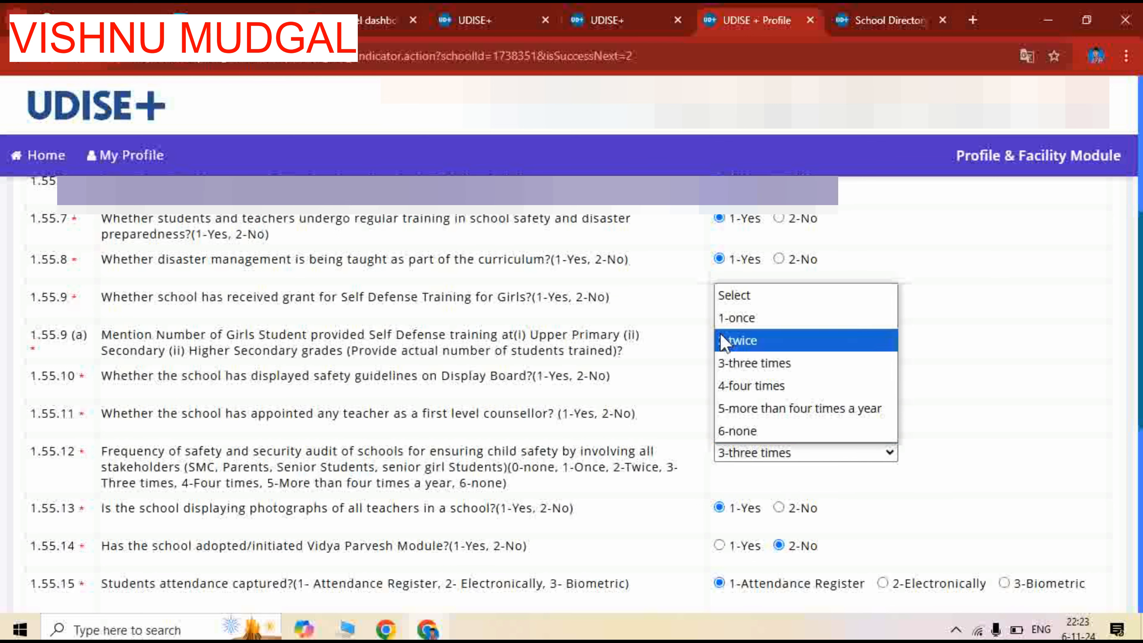
pyautogui.click(736, 365)
pyautogui.scroll(-3, 500, 482)
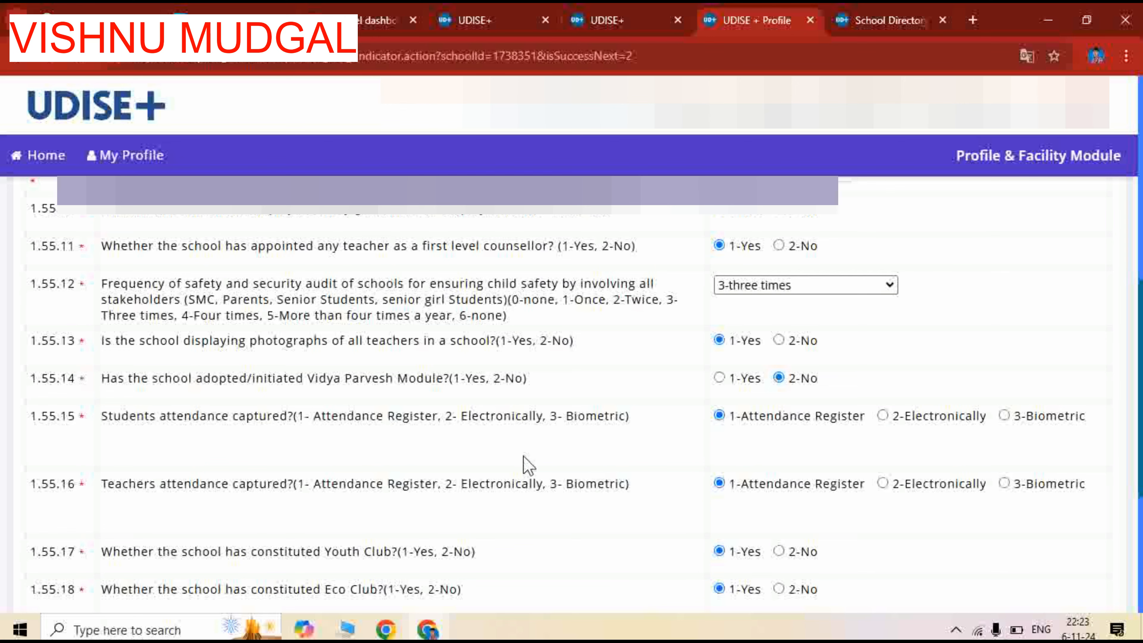
pyautogui.scroll(-2, 528, 466)
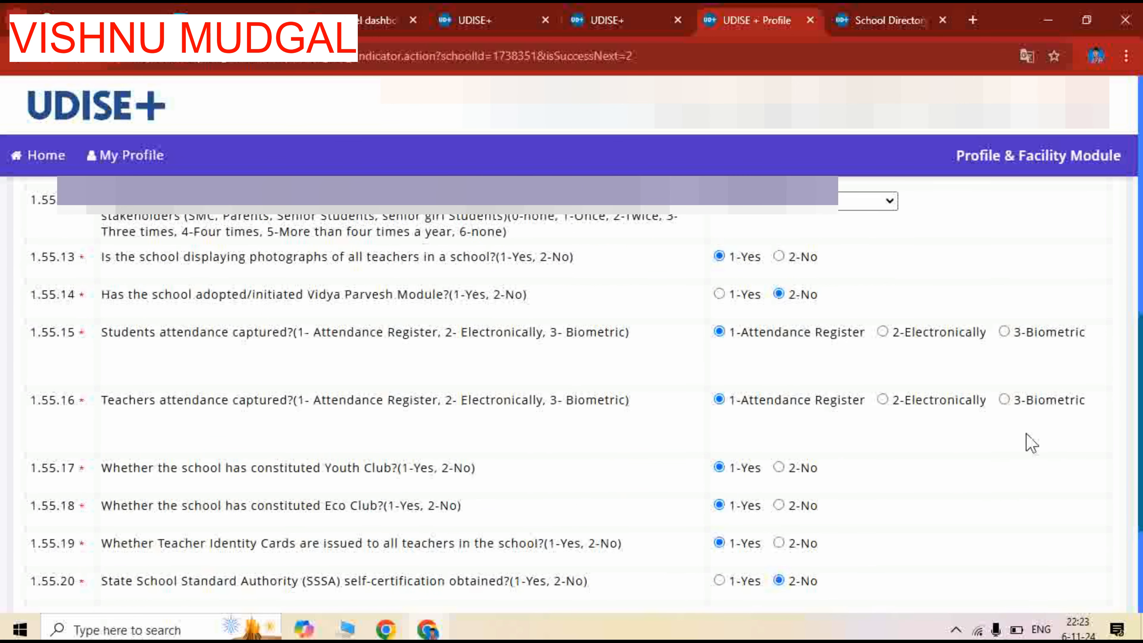
pyautogui.scroll(-2, 467, 475)
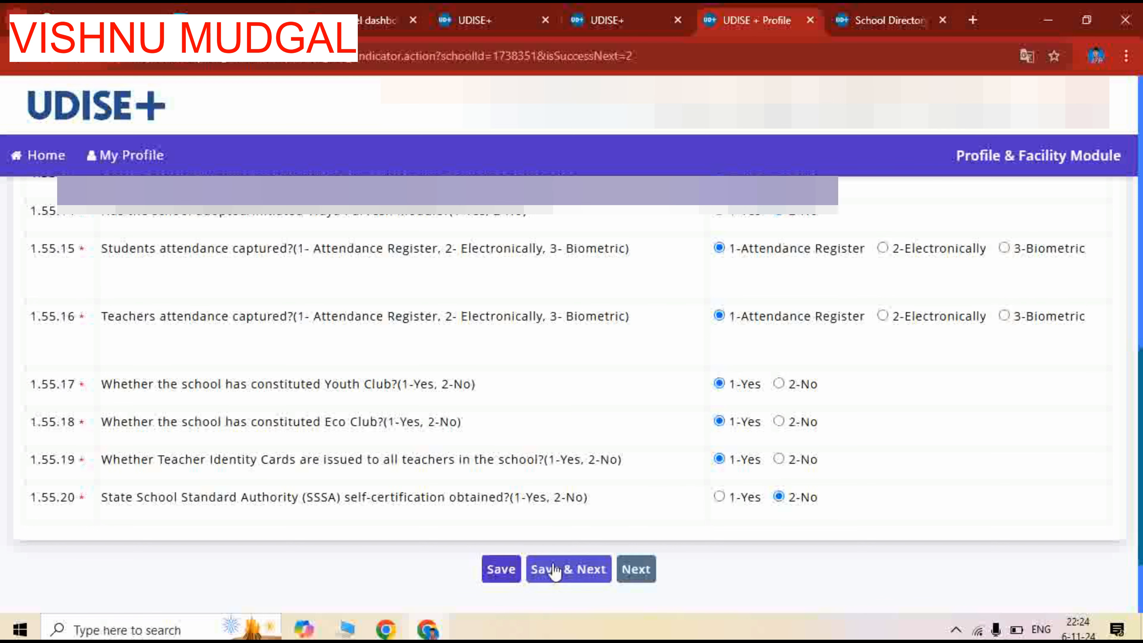
# Save the 1.55 answers to continue, and enter 50000 as both receipt and expenditure for the Composite School Grant in 1.56.1
pyautogui.click(562, 574)
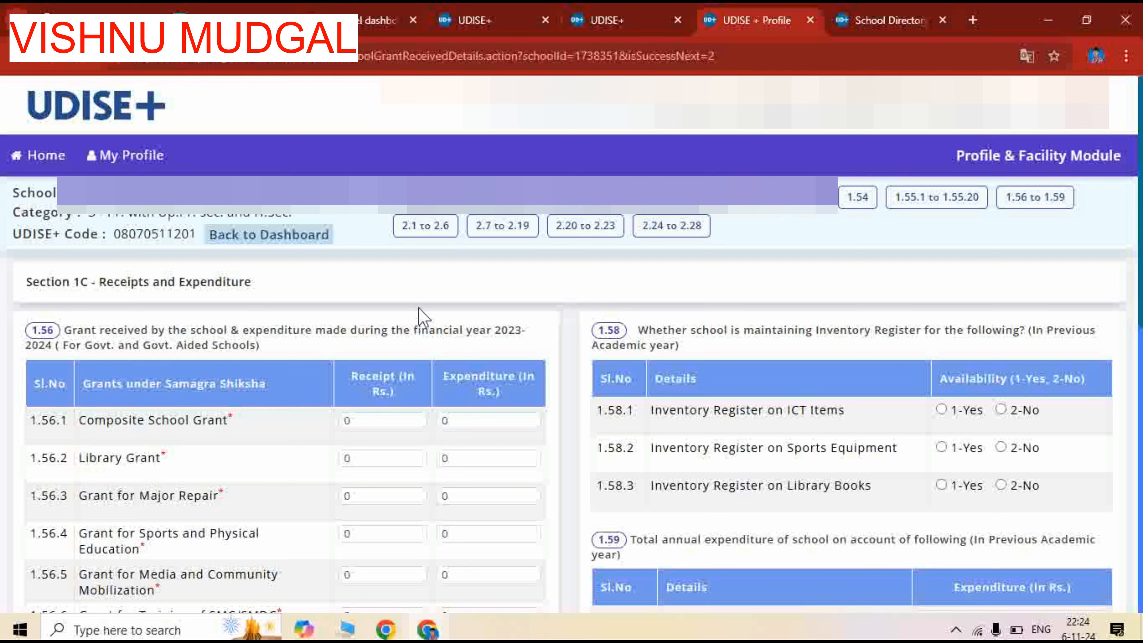
pyautogui.scroll(-2, 445, 361)
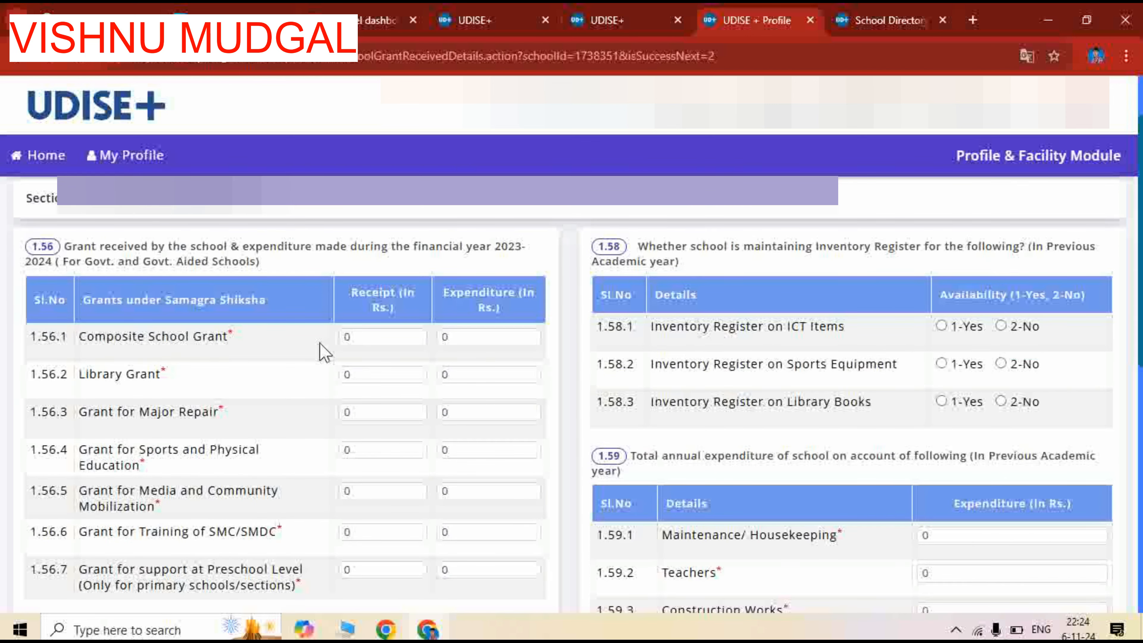
pyautogui.moveTo(403, 341); pyautogui.dragTo(320, 356)
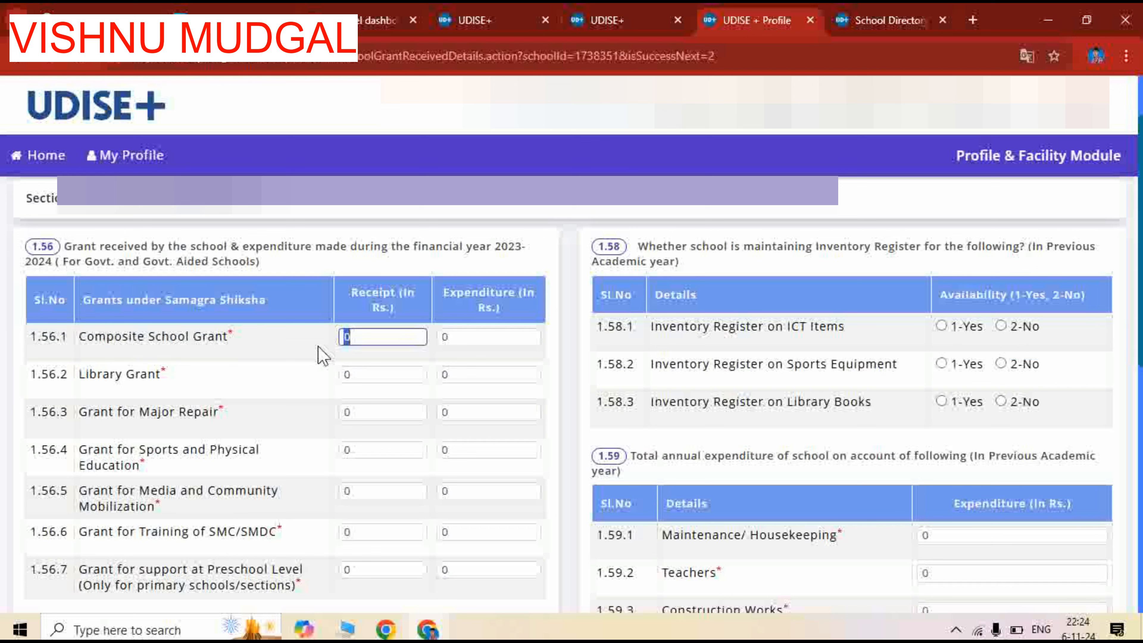
pyautogui.click(454, 336)
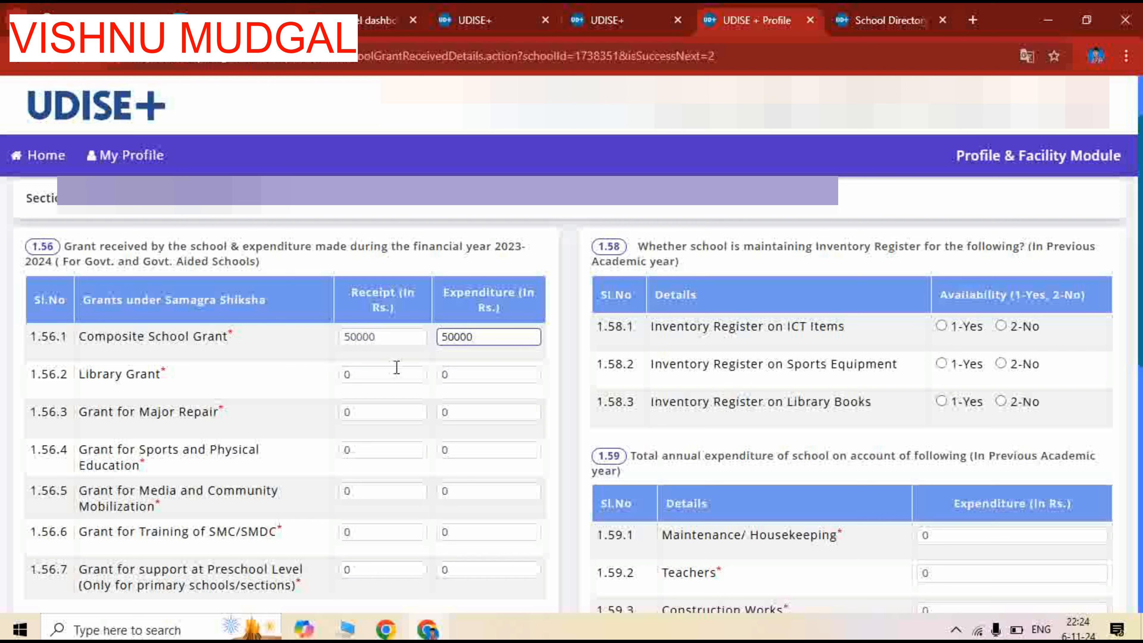
pyautogui.click(382, 372)
pyautogui.click(305, 375)
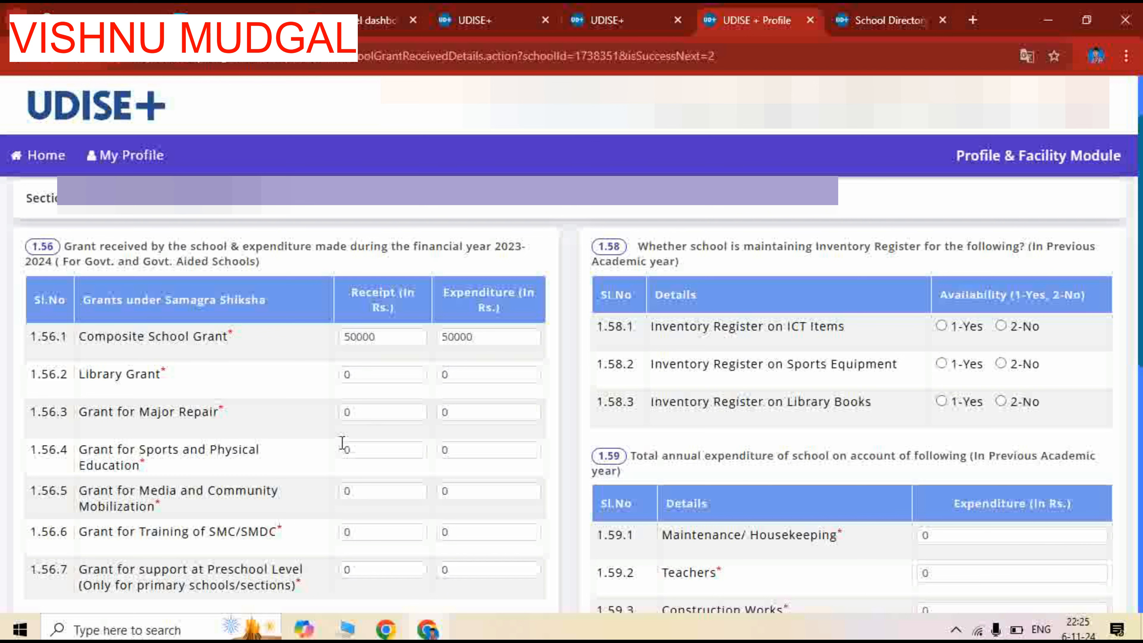
# Enter 25000 as both receipt and expenditure for the Grant for Sports and Physical Education in 1.56.4
pyautogui.scroll(-2, 341, 443)
pyautogui.doubleClick(344, 366)
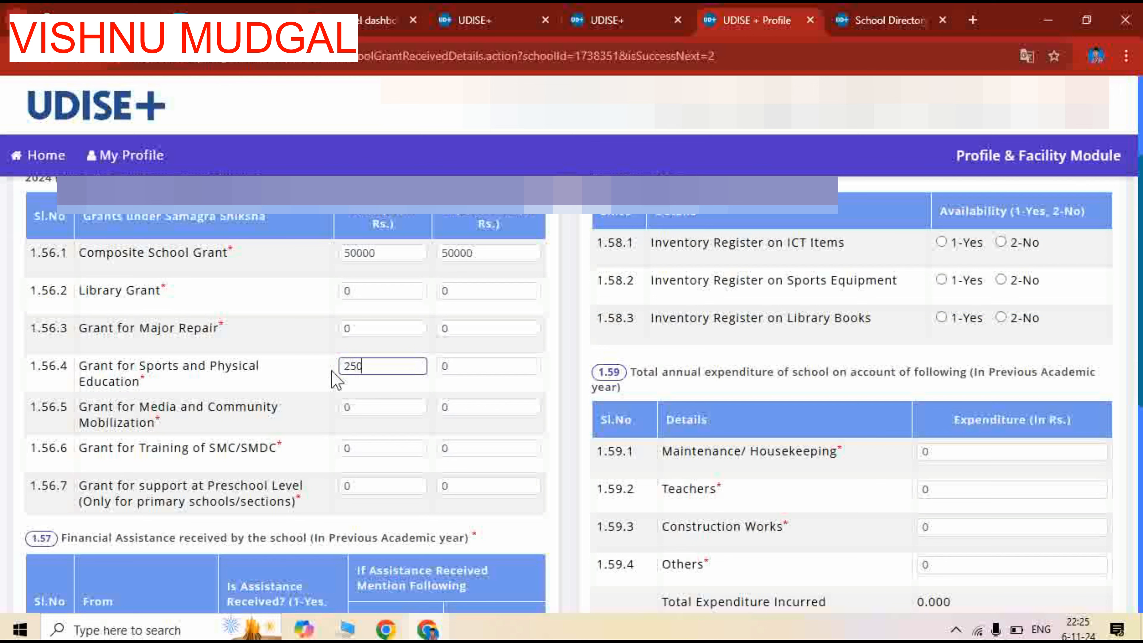
pyautogui.write('25000')
pyautogui.doubleClick(462, 366)
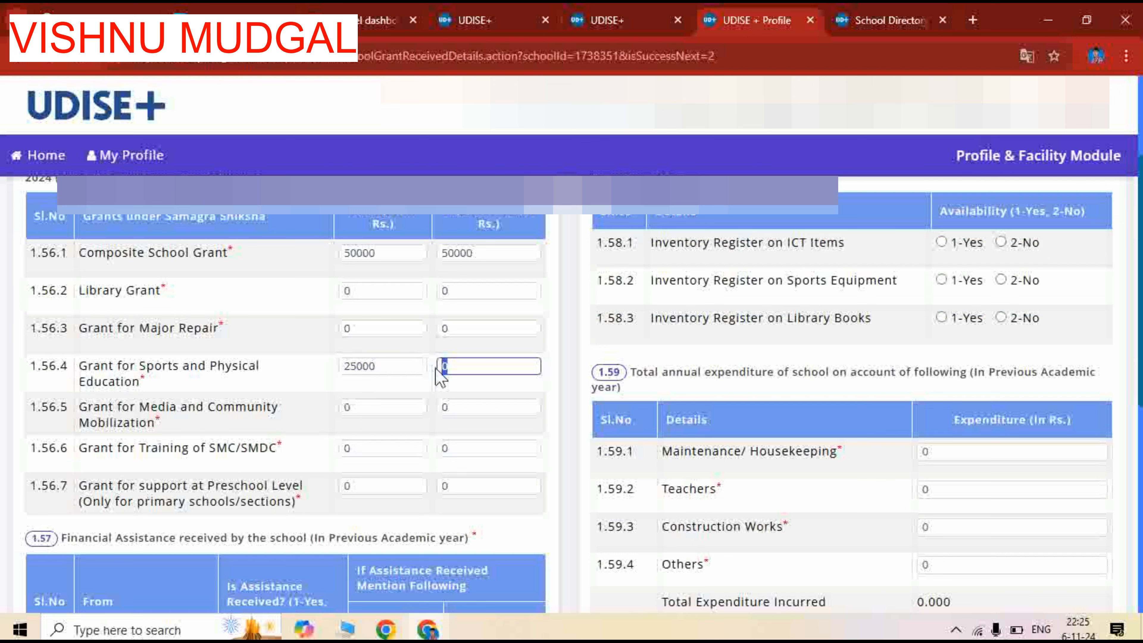
pyautogui.write('25000')
# Answer 2-No for financial assistance from NGO, PSU, Community and Other in 1.57.1 to 1.57.4
pyautogui.scroll(-1, 485, 448)
pyautogui.scroll(1, 485, 448)
pyautogui.scroll(-3, 441, 434)
pyautogui.scroll(-2, 438, 435)
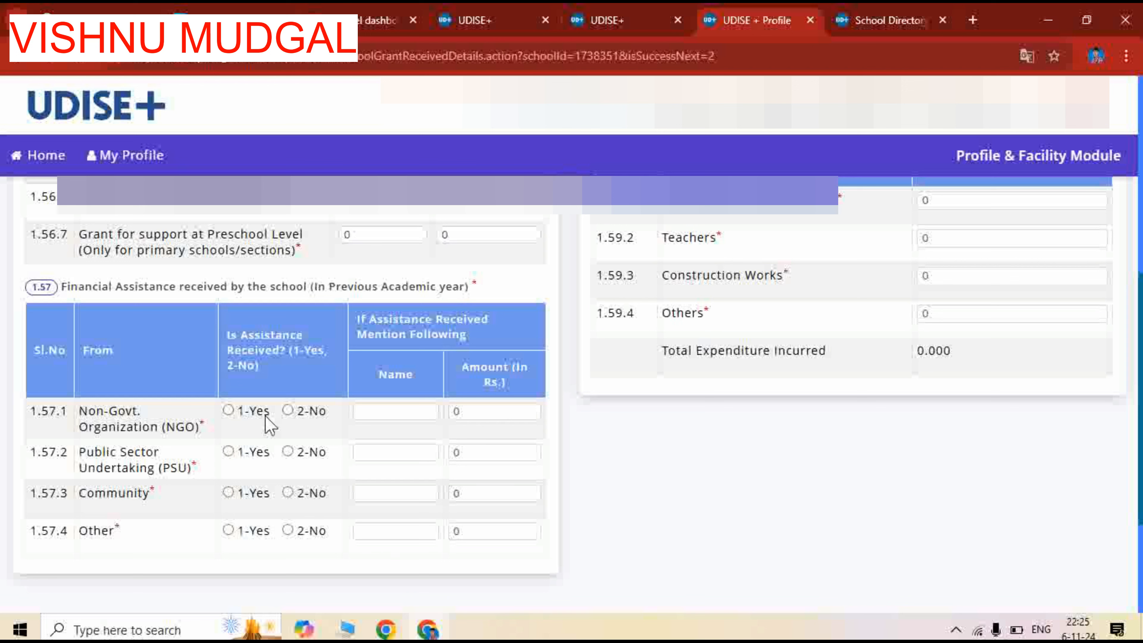
pyautogui.click(288, 410)
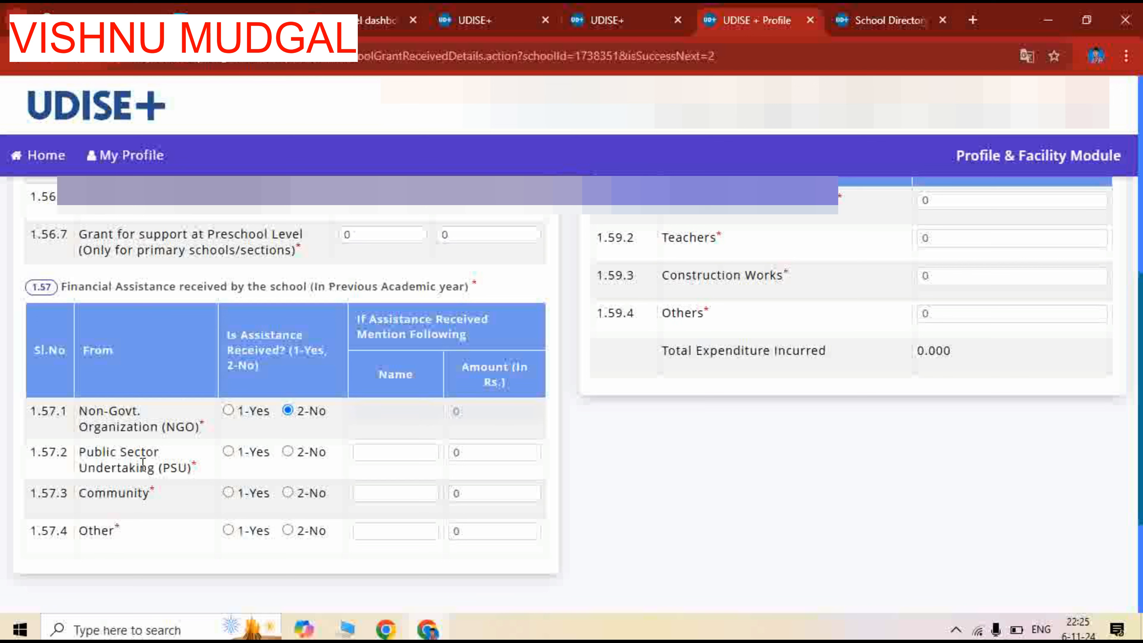
pyautogui.click(287, 452)
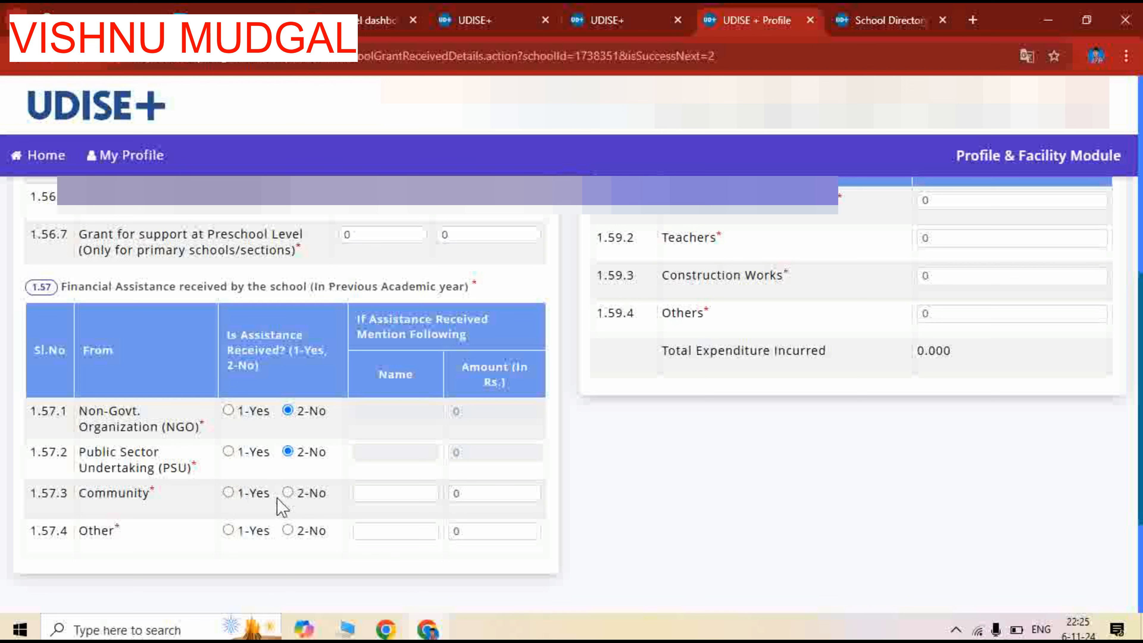
pyautogui.click(288, 492)
pyautogui.click(288, 531)
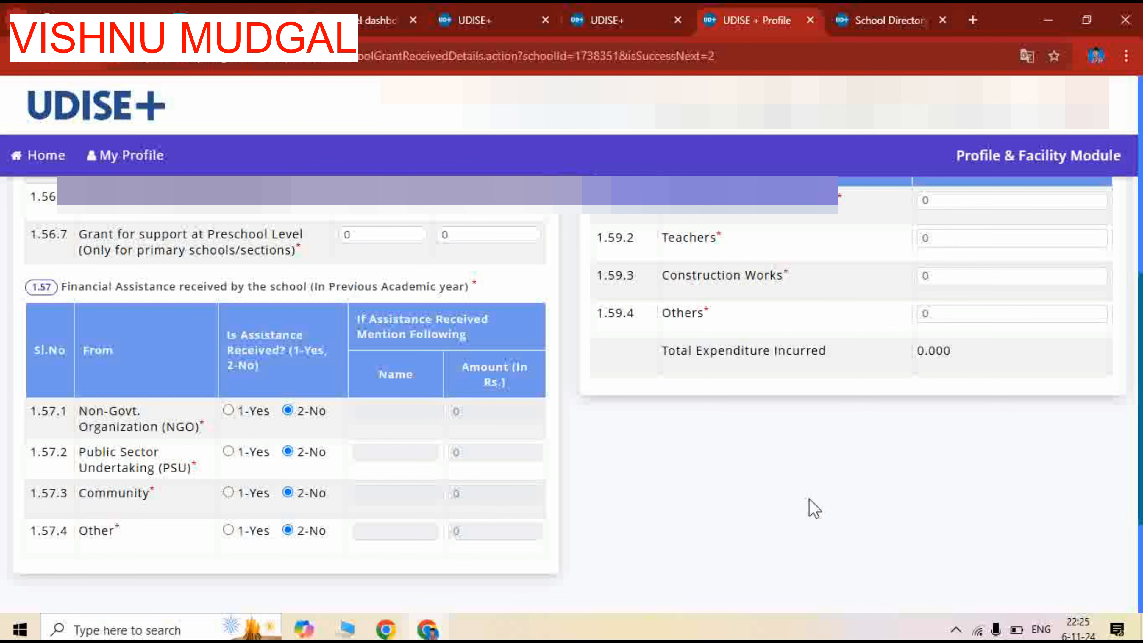
# In 1.58, answer the inventory registers with 2-No for ICT items and 1-Yes for sports equipment and library books
pyautogui.scroll(5, 814, 505)
pyautogui.scroll(3, 823, 504)
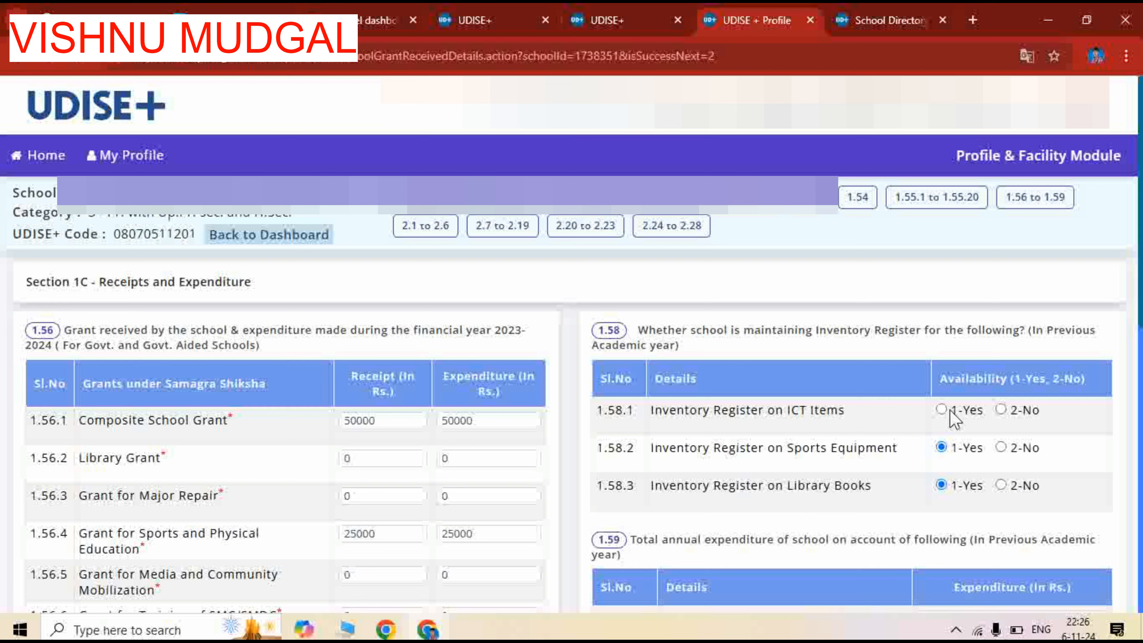
pyautogui.click(1002, 409)
# Review the 1.59 annual expenditure table and save Section 1C to continue to questions 2.1 to 2.6
pyautogui.scroll(-3, 745, 411)
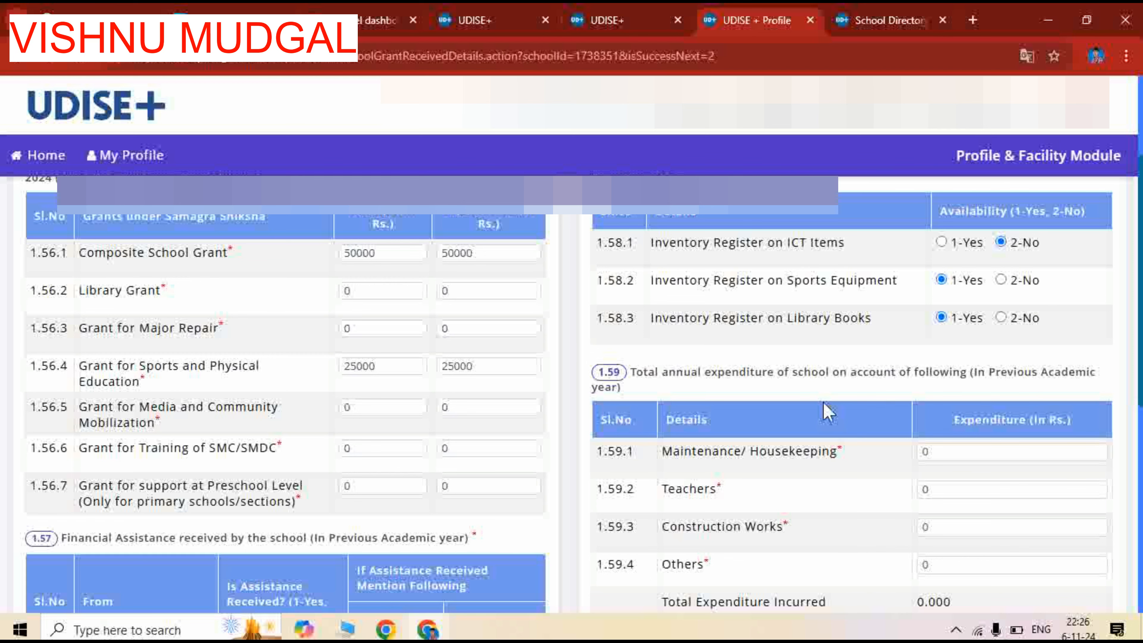
pyautogui.scroll(-2, 826, 410)
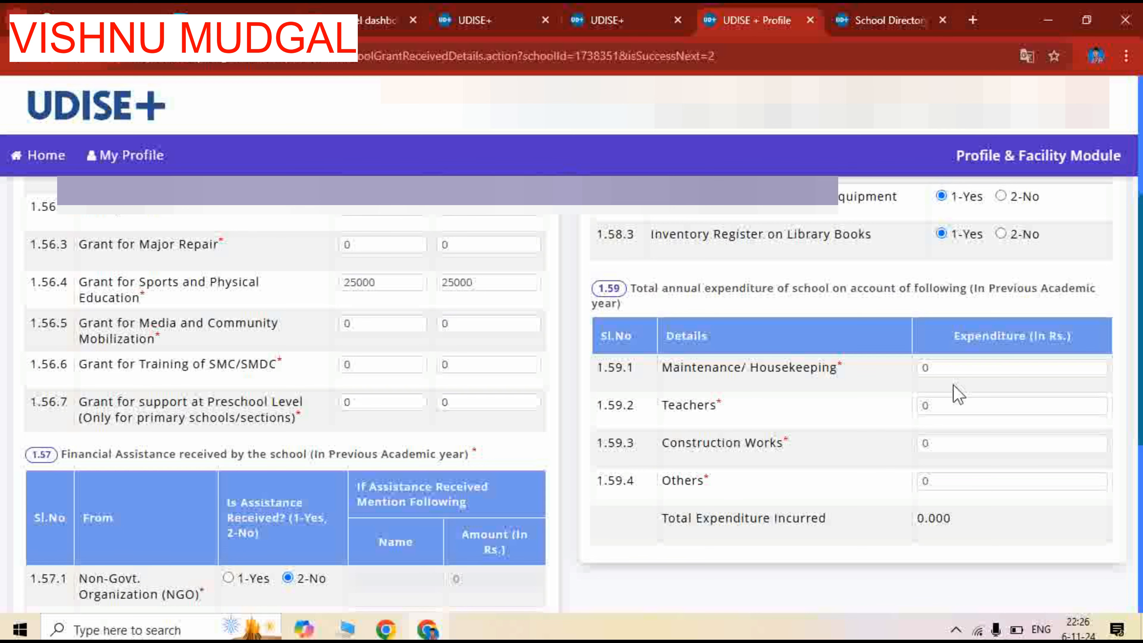
pyautogui.scroll(-7, 946, 438)
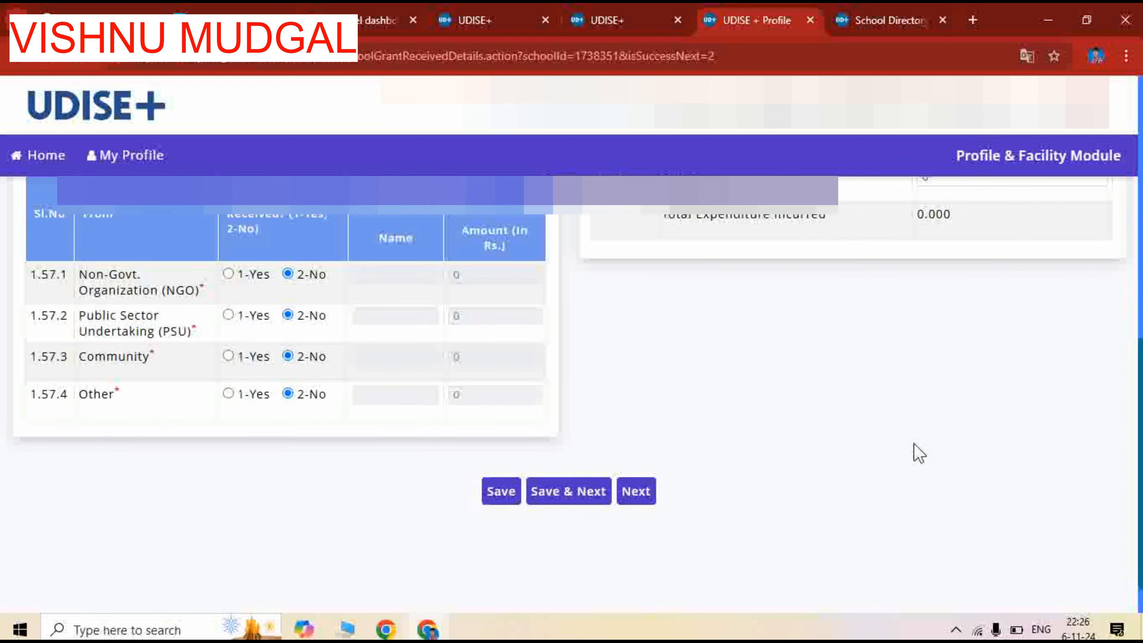
pyautogui.scroll(2, 758, 342)
pyautogui.scroll(3, 720, 315)
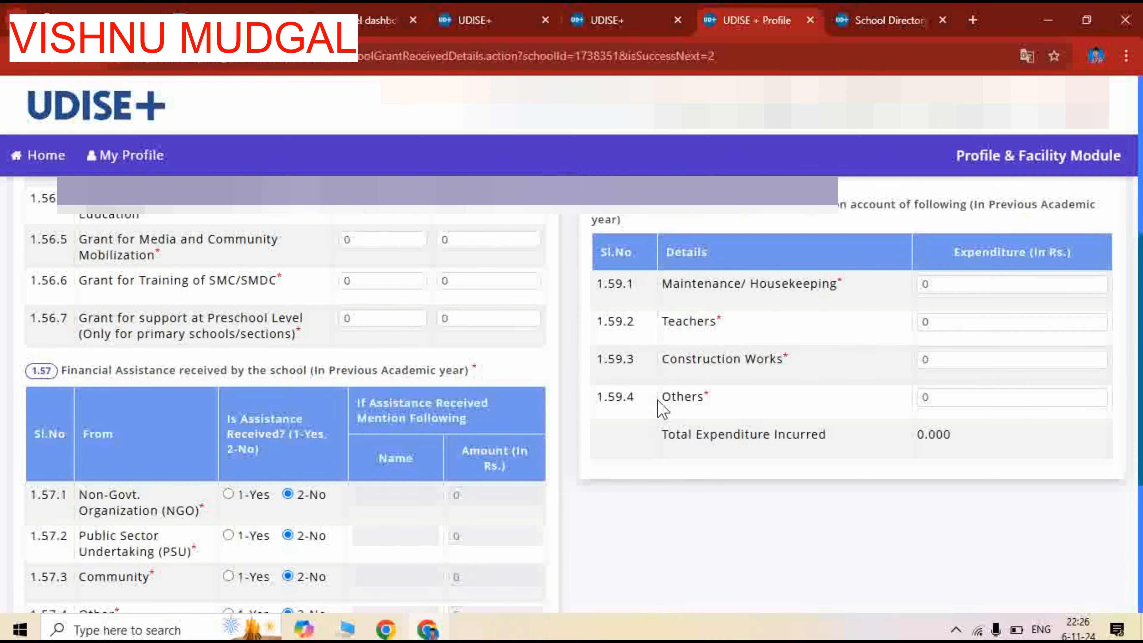
pyautogui.scroll(-5, 574, 450)
pyautogui.click(569, 442)
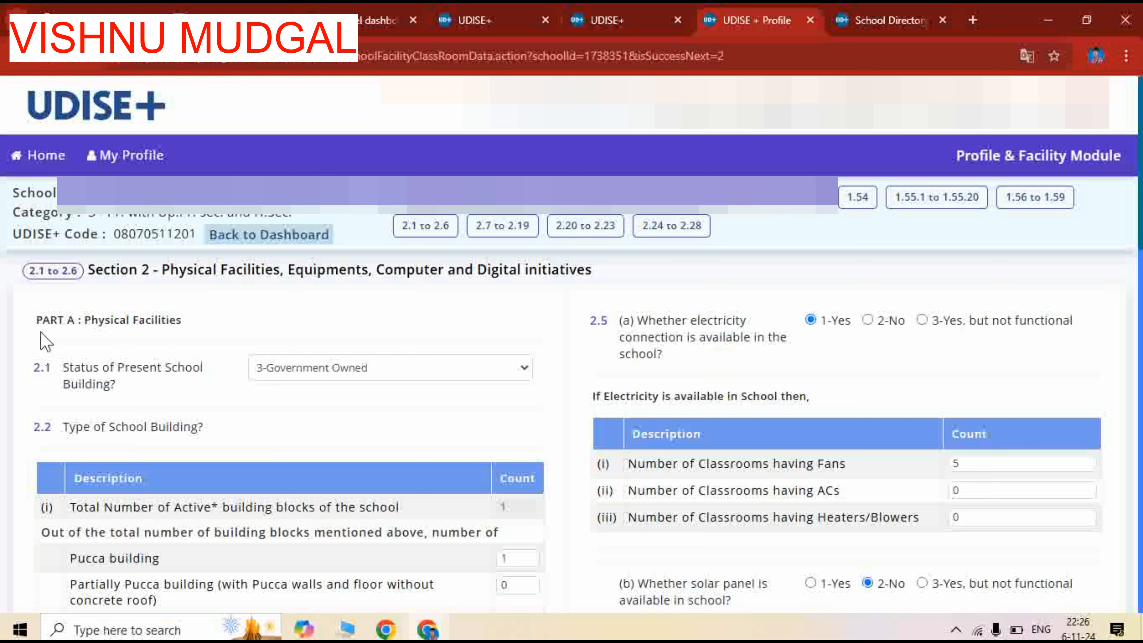
# Choose 3-Government Owned as the status of the present school building in 2.1
pyautogui.scroll(-2, 228, 385)
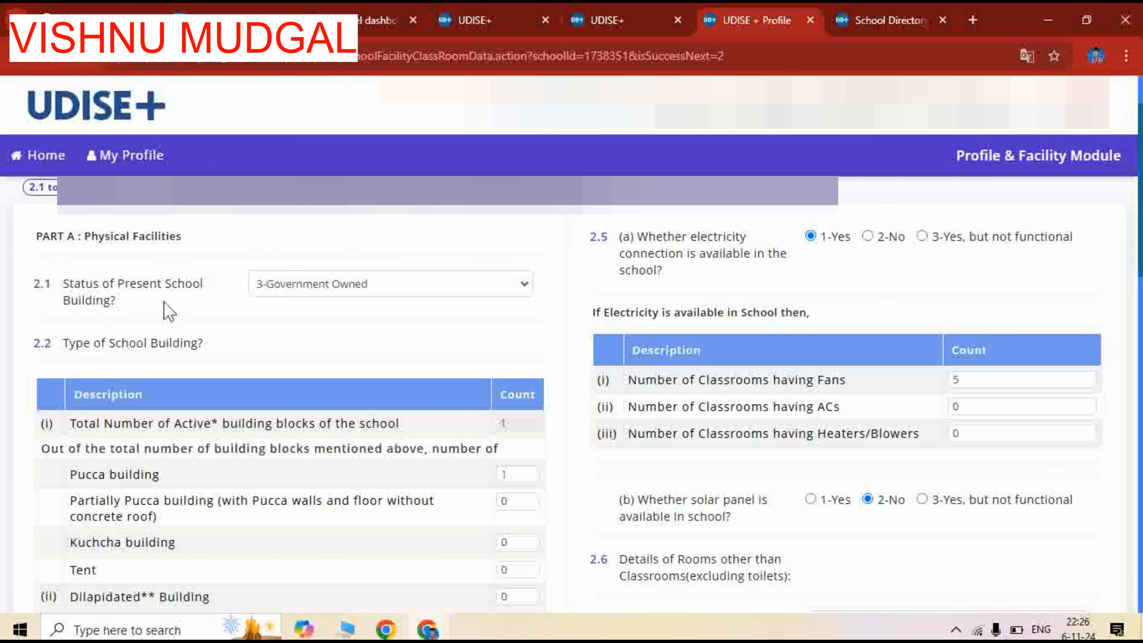
pyautogui.click(343, 289)
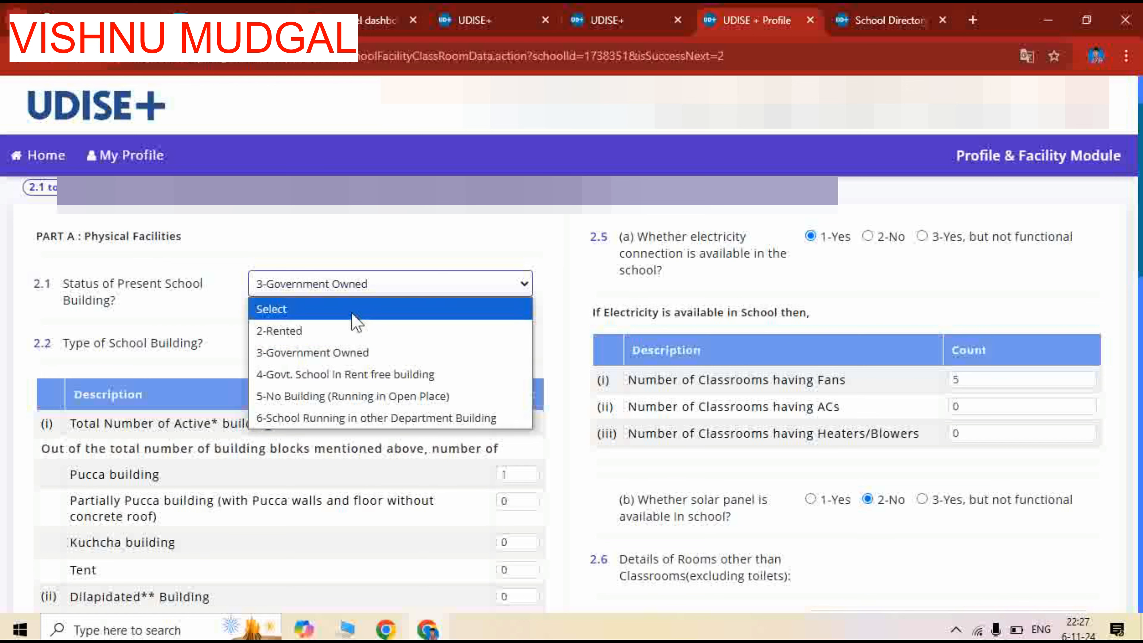
pyautogui.click(344, 354)
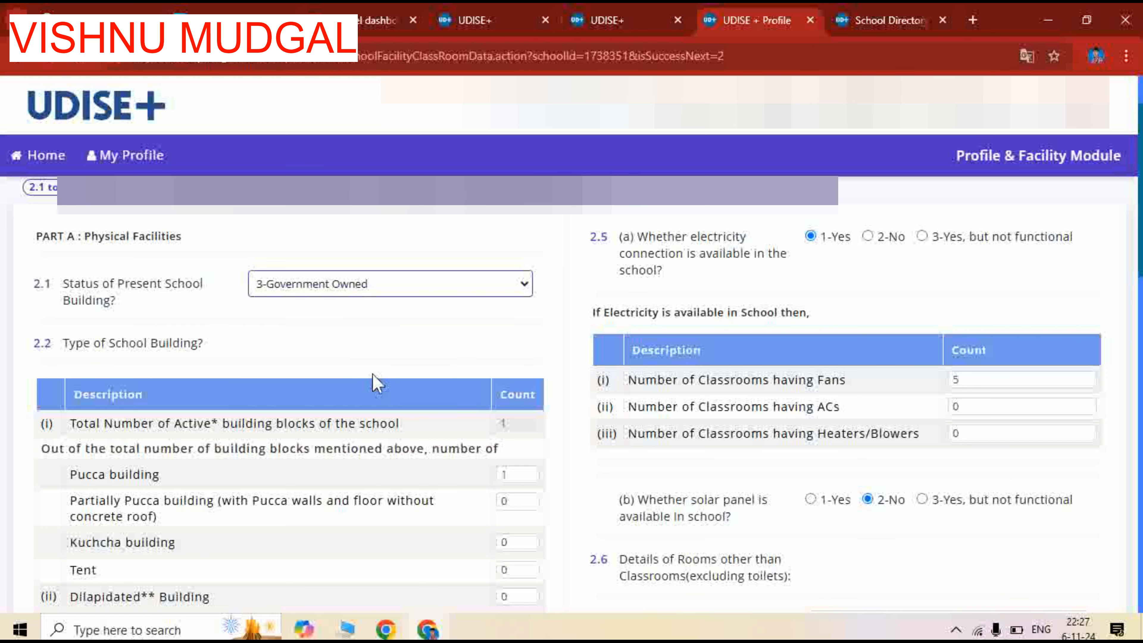
# Choose 1-Pucca as the type of boundary wall in 2.3 and review the classroom details in 2.4 (a) and (b)
pyautogui.scroll(-2, 374, 383)
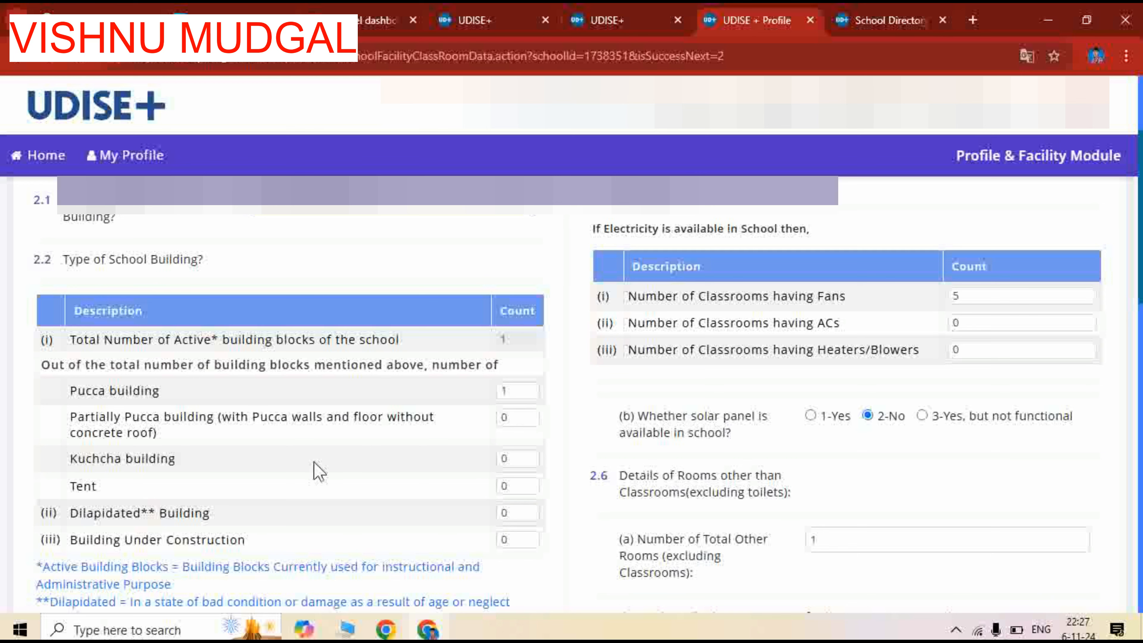
pyautogui.scroll(-3, 273, 485)
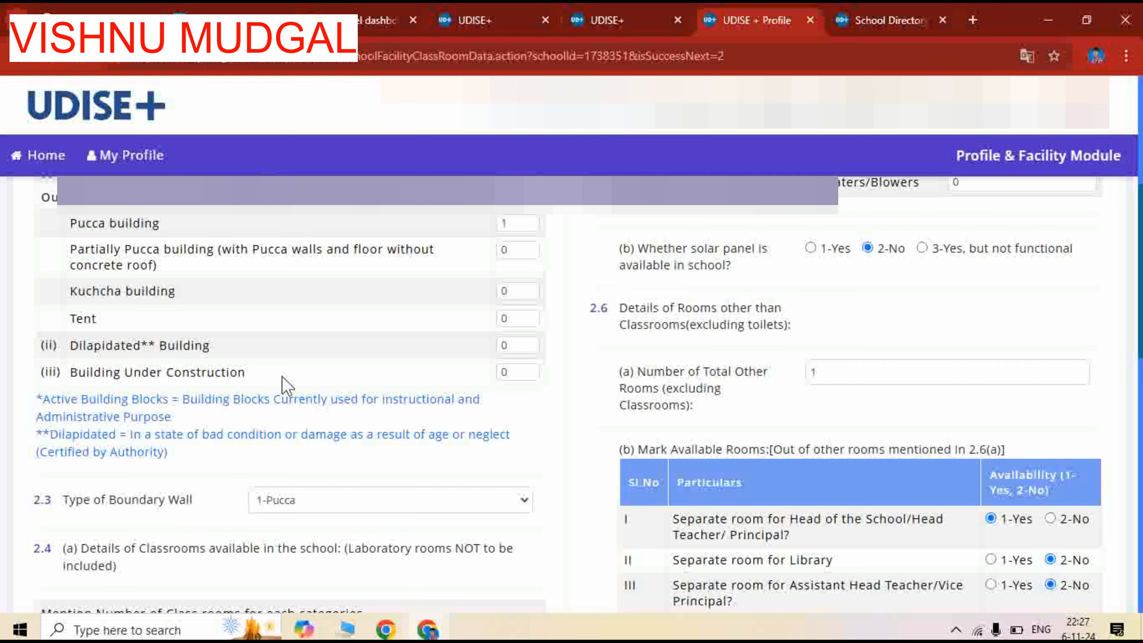
pyautogui.scroll(-3, 266, 382)
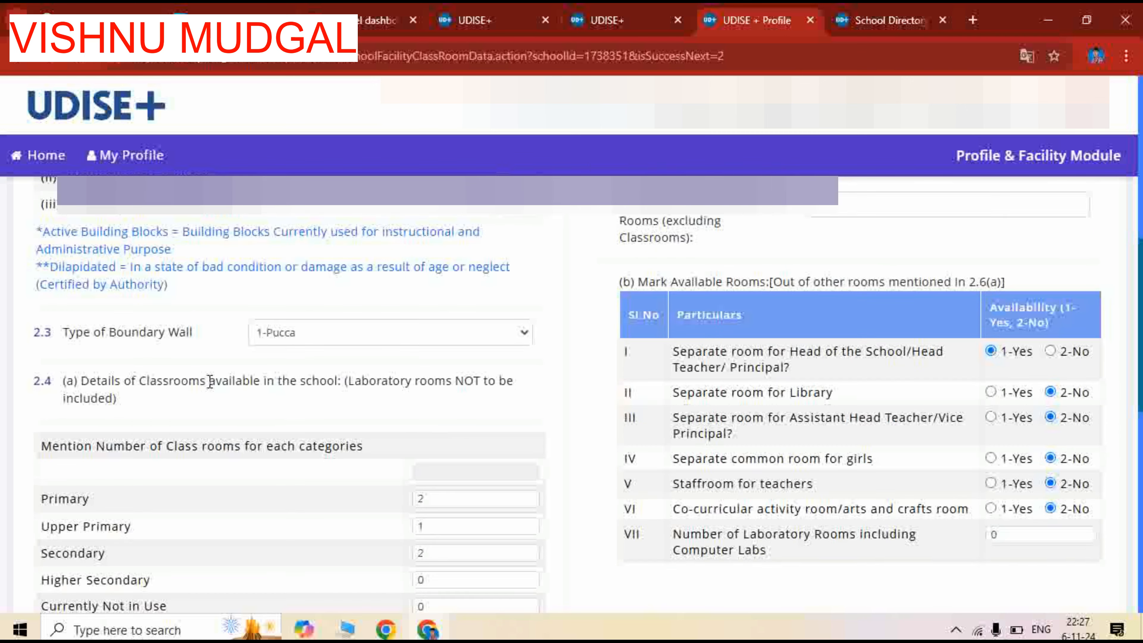
pyautogui.click(321, 340)
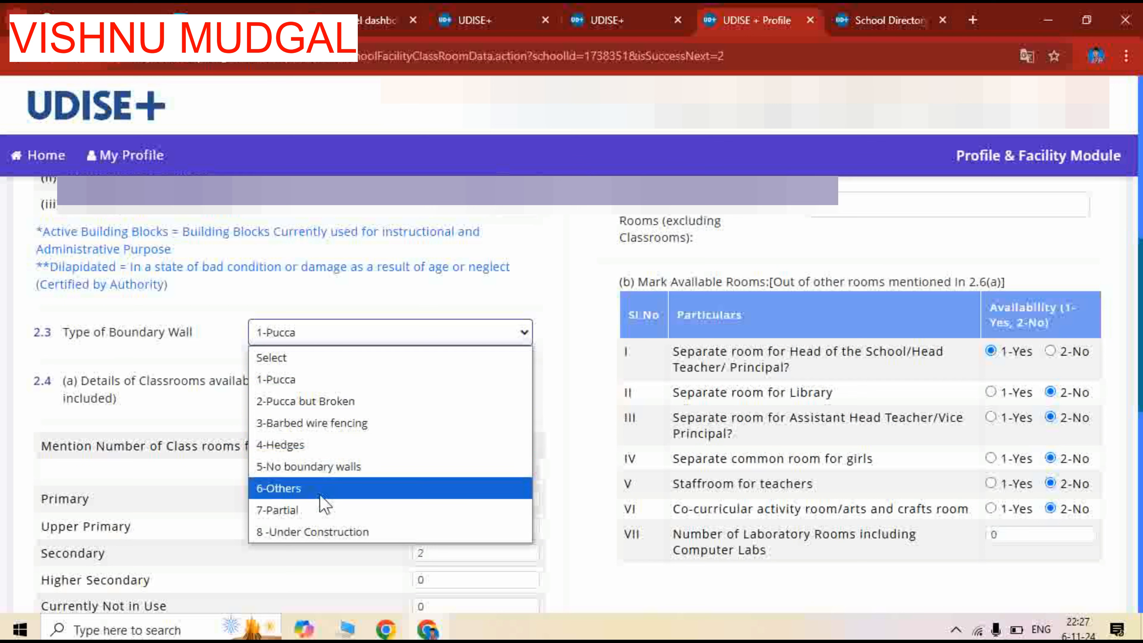
pyautogui.click(292, 379)
pyautogui.scroll(-2, 162, 410)
pyautogui.scroll(-2, 162, 410)
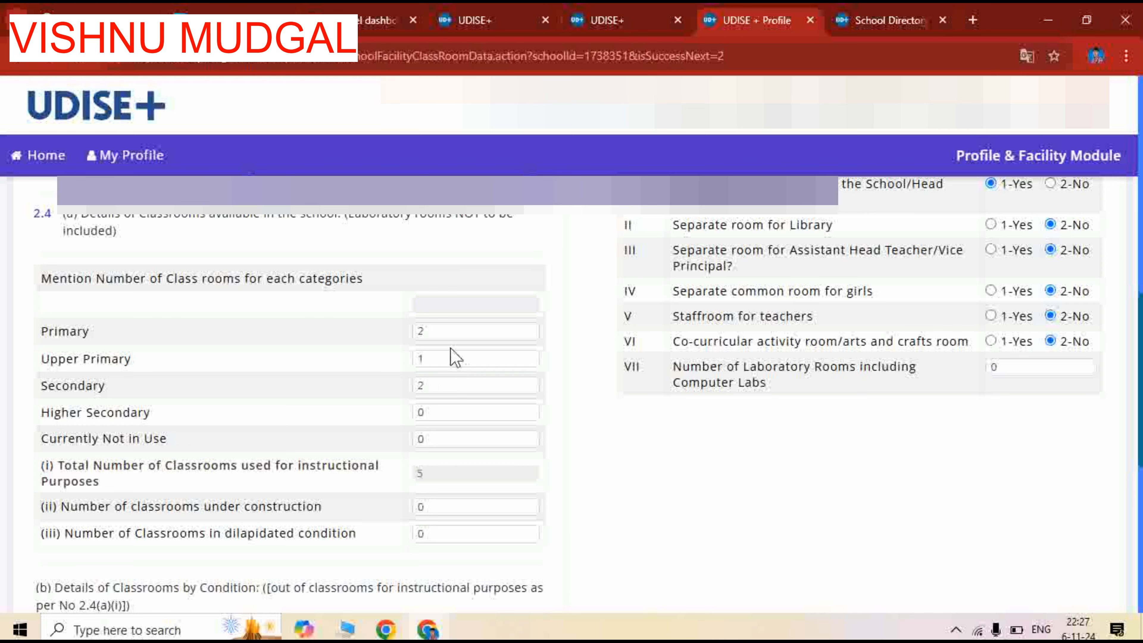
pyautogui.scroll(-6, 258, 511)
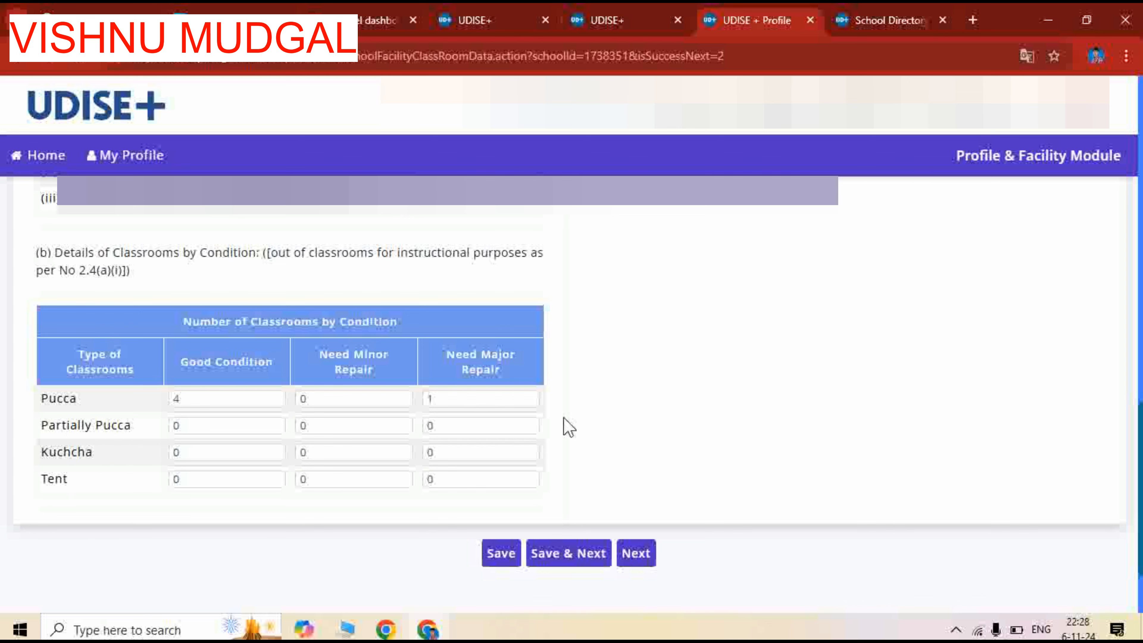
# Answer 2.5 (a) on the electricity connection with 1-Yes and review the answers down to the available rooms in 2.6 (b)
pyautogui.scroll(8, 787, 466)
pyautogui.scroll(10, 808, 439)
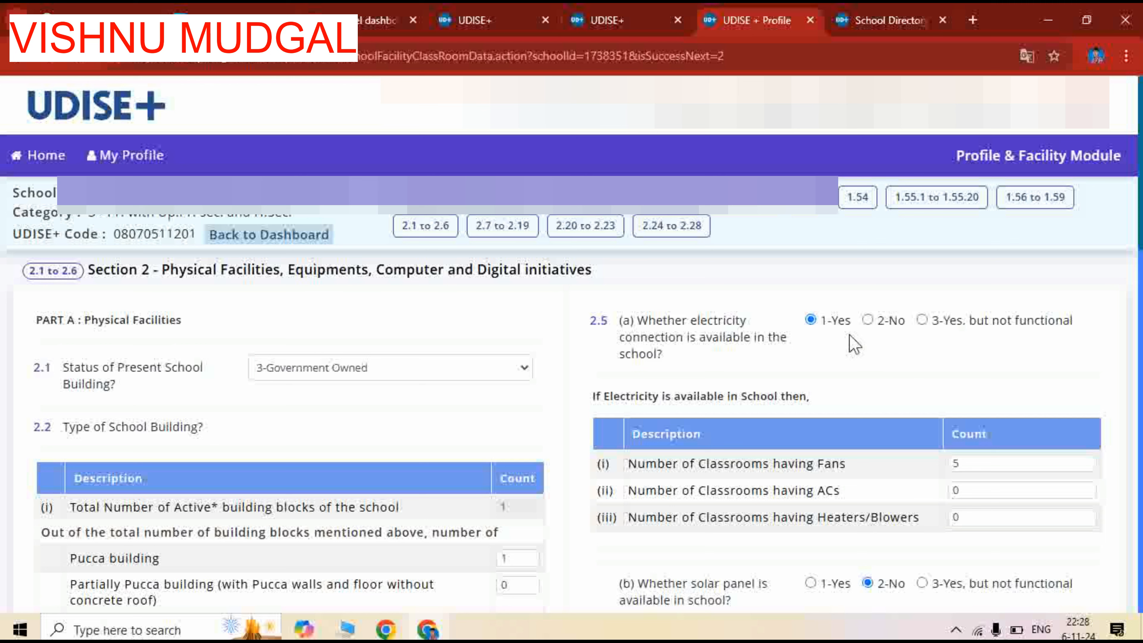
pyautogui.click(811, 320)
pyautogui.scroll(-3, 763, 340)
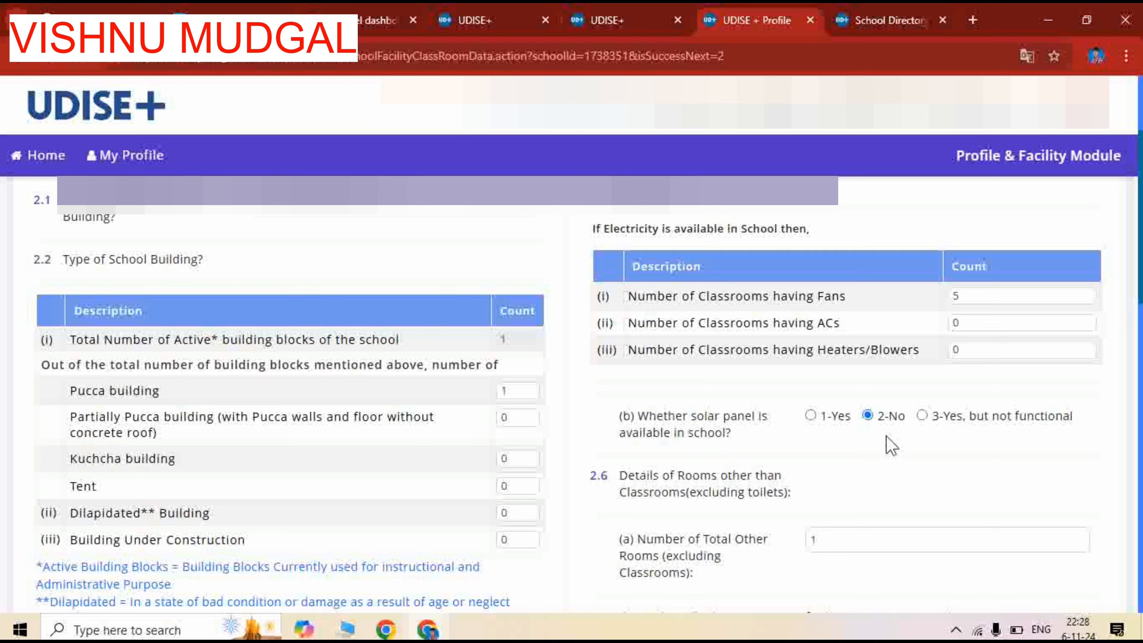
pyautogui.scroll(-3, 885, 435)
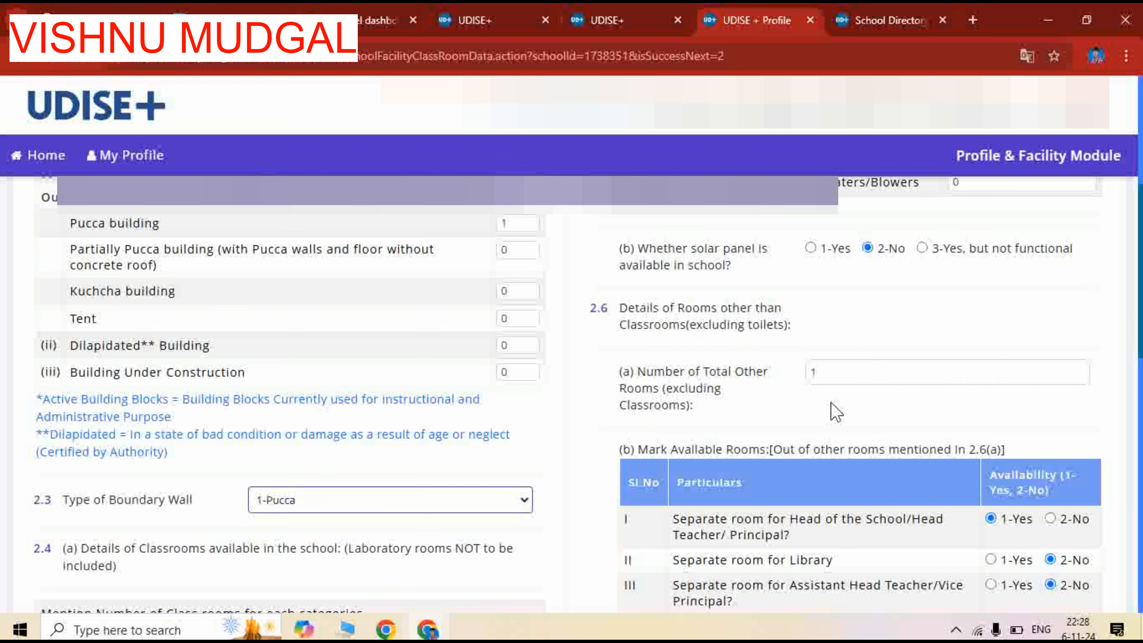
pyautogui.scroll(-3, 909, 451)
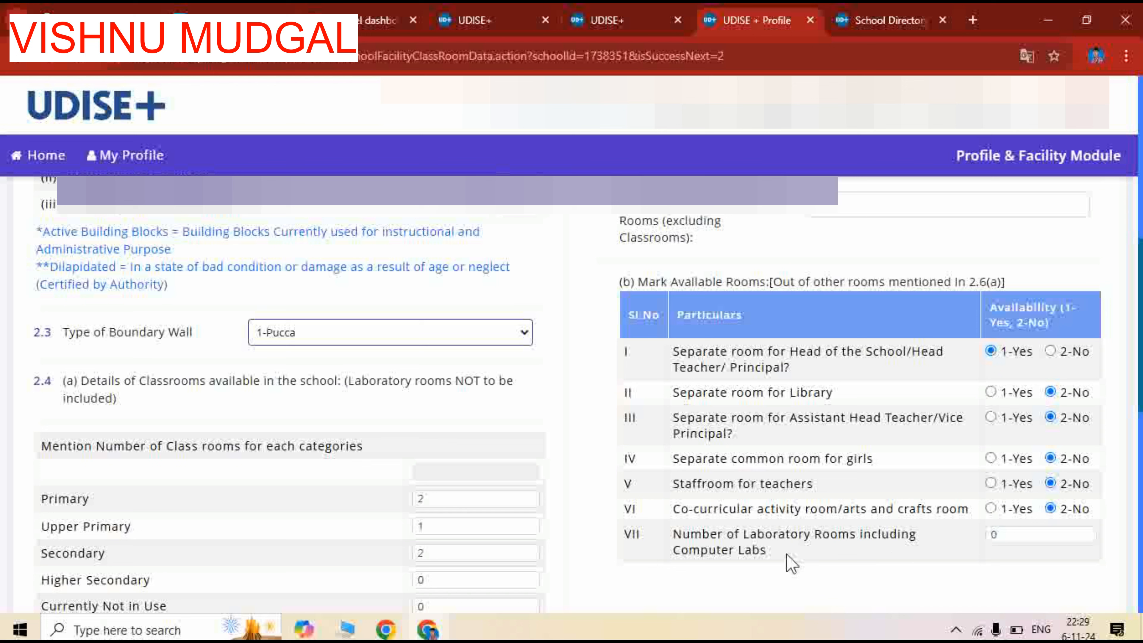
# Review the classroom details in 2.4 (a) and (b), and save questions 2.1 to 2.6 to continue to 2.7 to 2.19
pyautogui.scroll(-4, 764, 462)
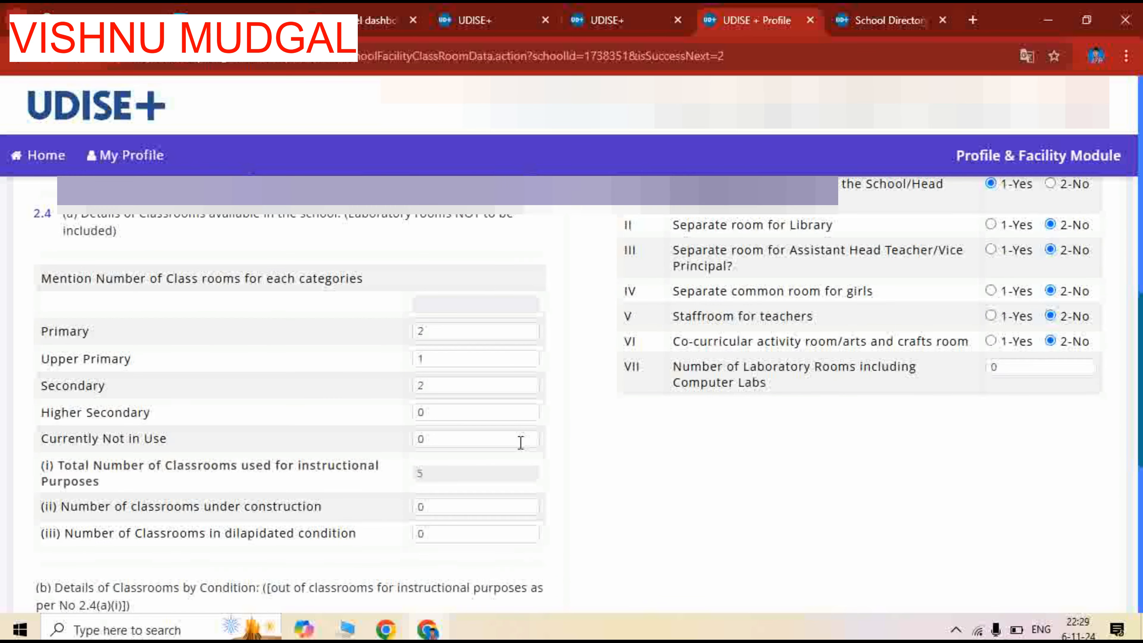
pyautogui.scroll(-8, 484, 449)
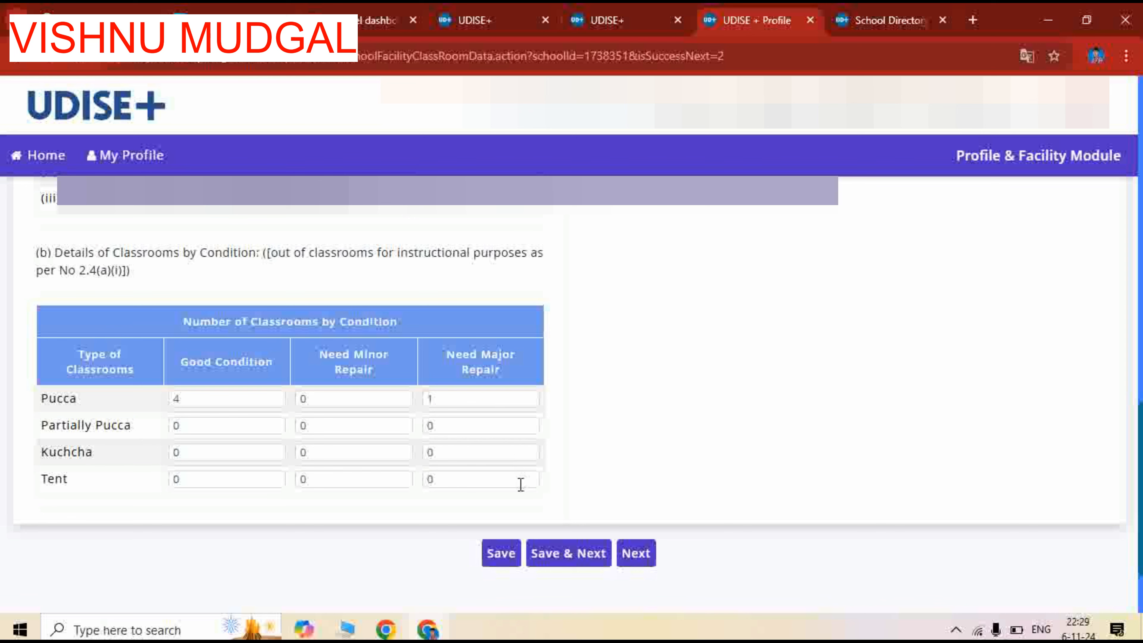
pyautogui.click(570, 555)
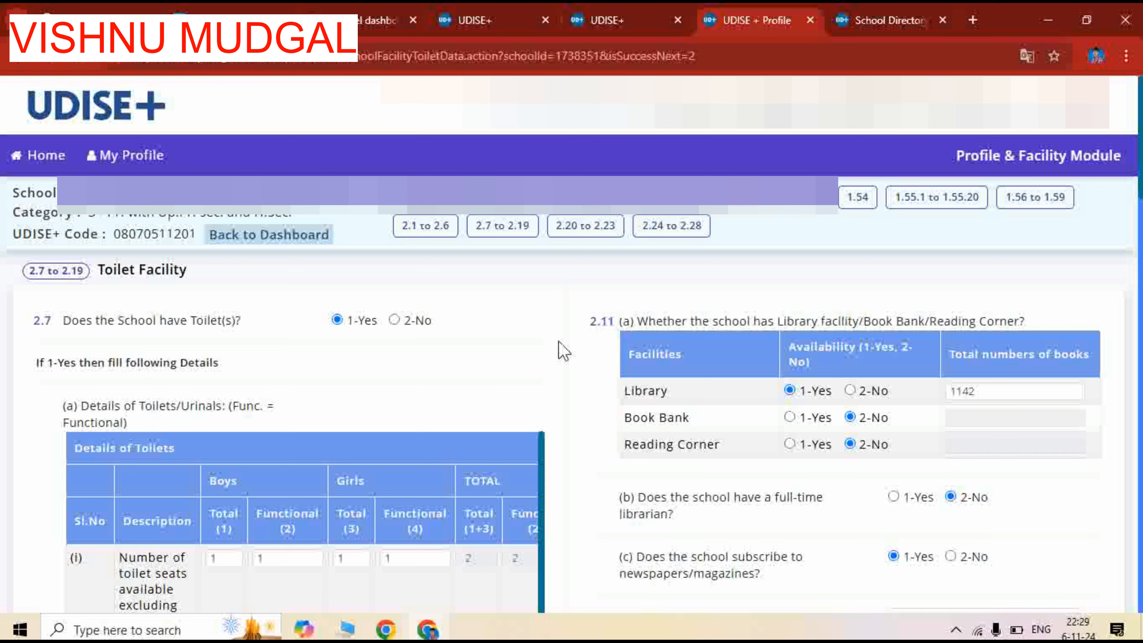
# Review the toilet and library answers and mark the Reading Corner in 2.11 (a) as 1-Yes
pyautogui.scroll(-6, 563, 352)
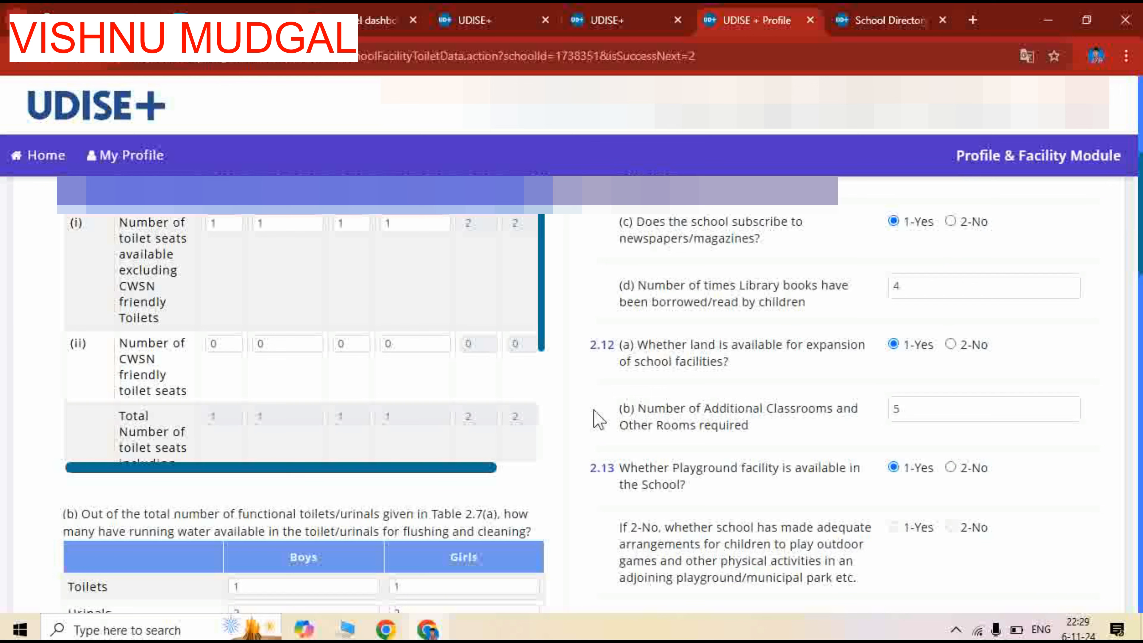
pyautogui.scroll(6, 738, 419)
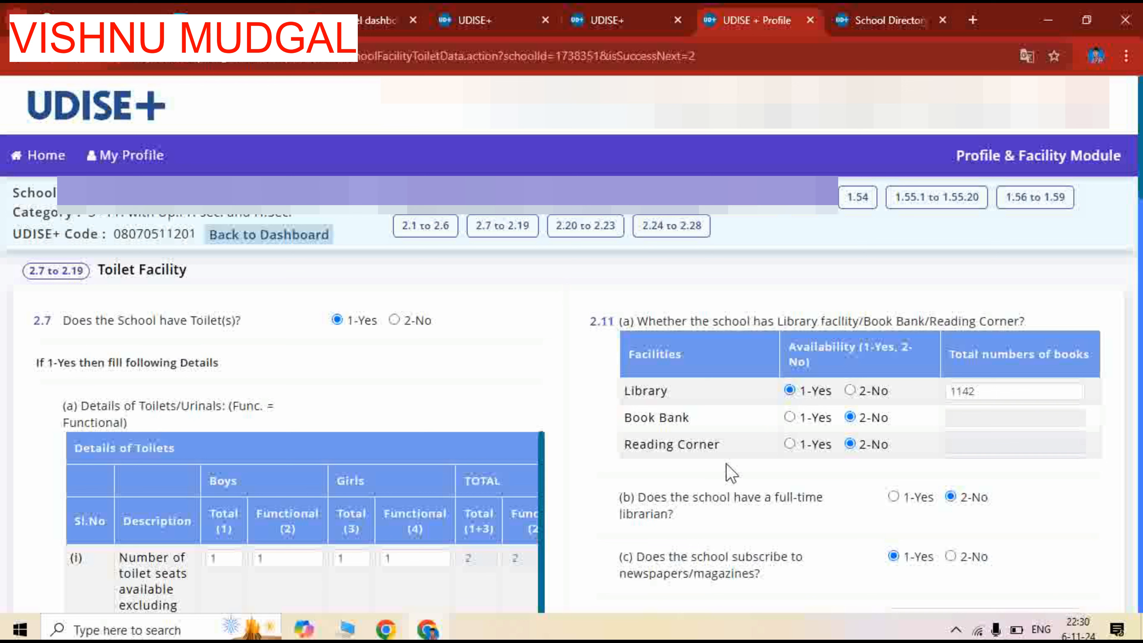
pyautogui.click(789, 444)
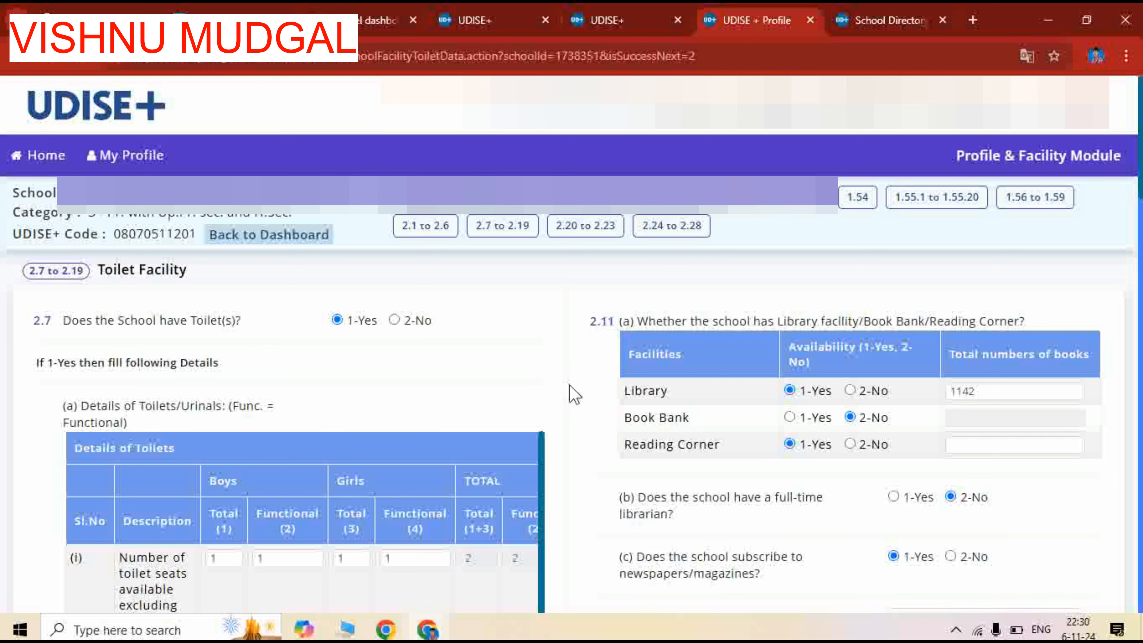
# Answer 2.14 (a) on student health check-ups with 1-Yes and enter 4 as the number of check-ups during last session
pyautogui.scroll(-1, 739, 438)
pyautogui.scroll(-1, 738, 437)
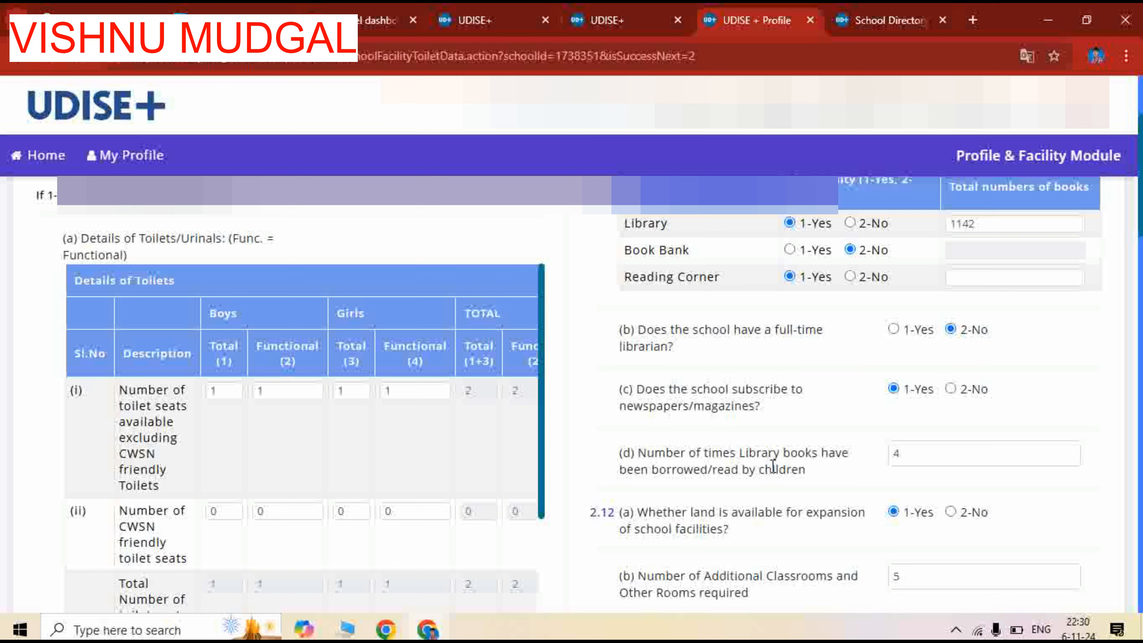
pyautogui.scroll(-3, 770, 501)
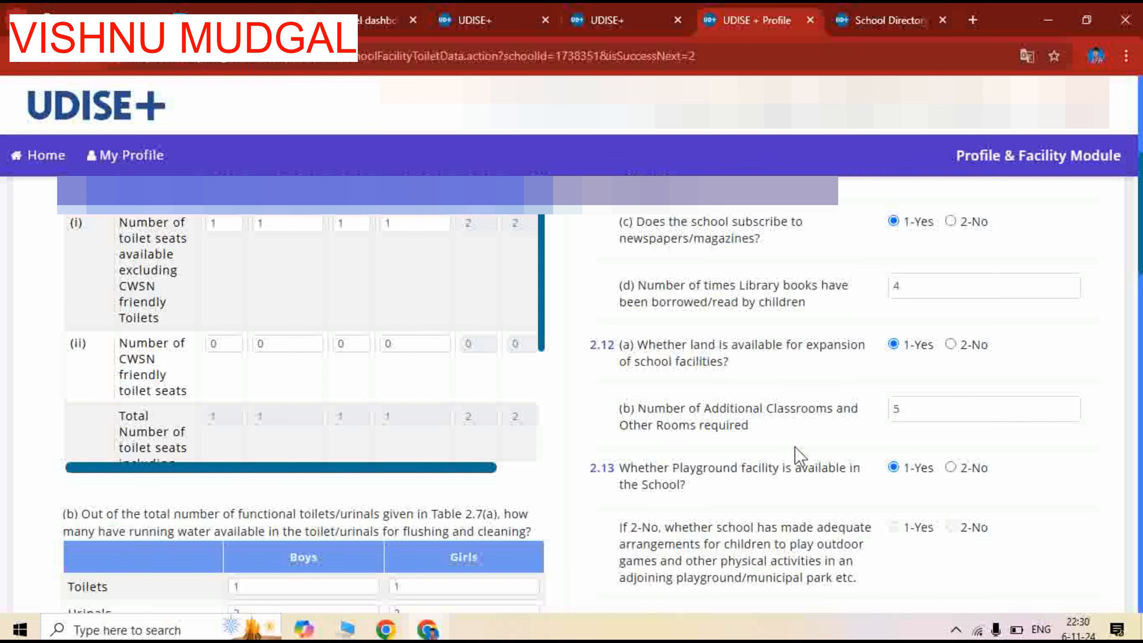
pyautogui.scroll(-3, 797, 457)
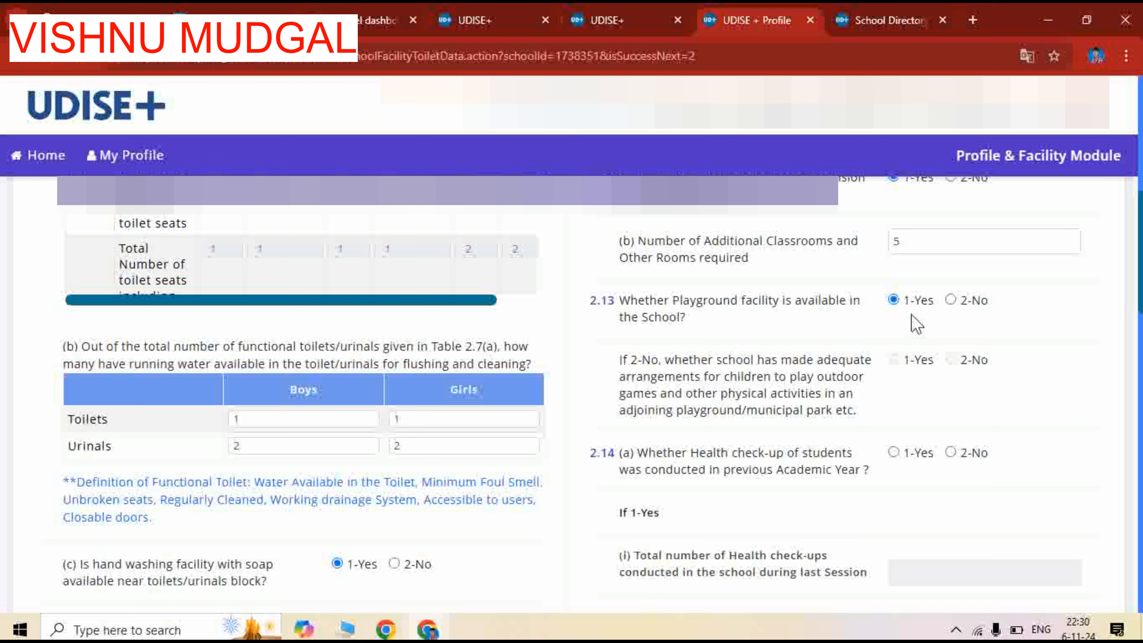
pyautogui.scroll(-1, 713, 487)
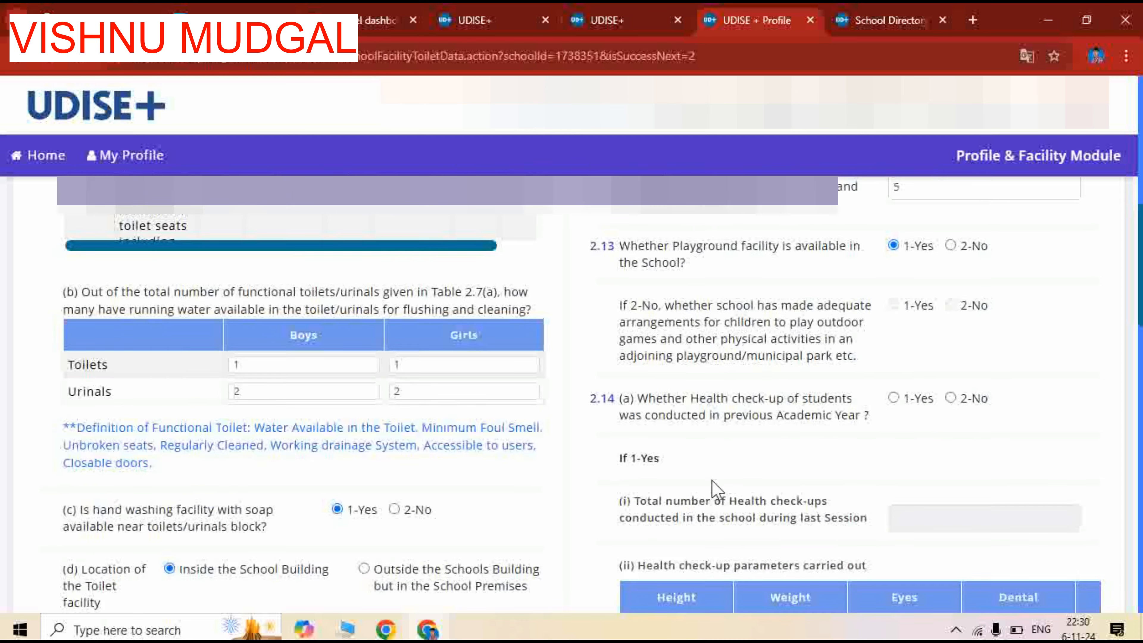
pyautogui.scroll(-1, 713, 480)
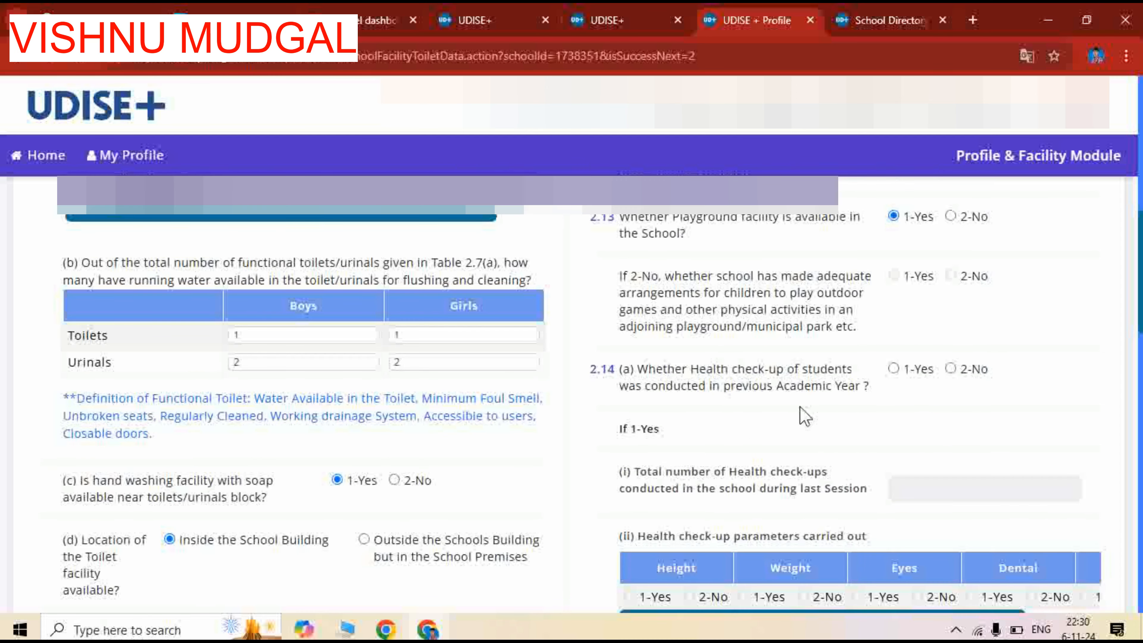
pyautogui.click(894, 368)
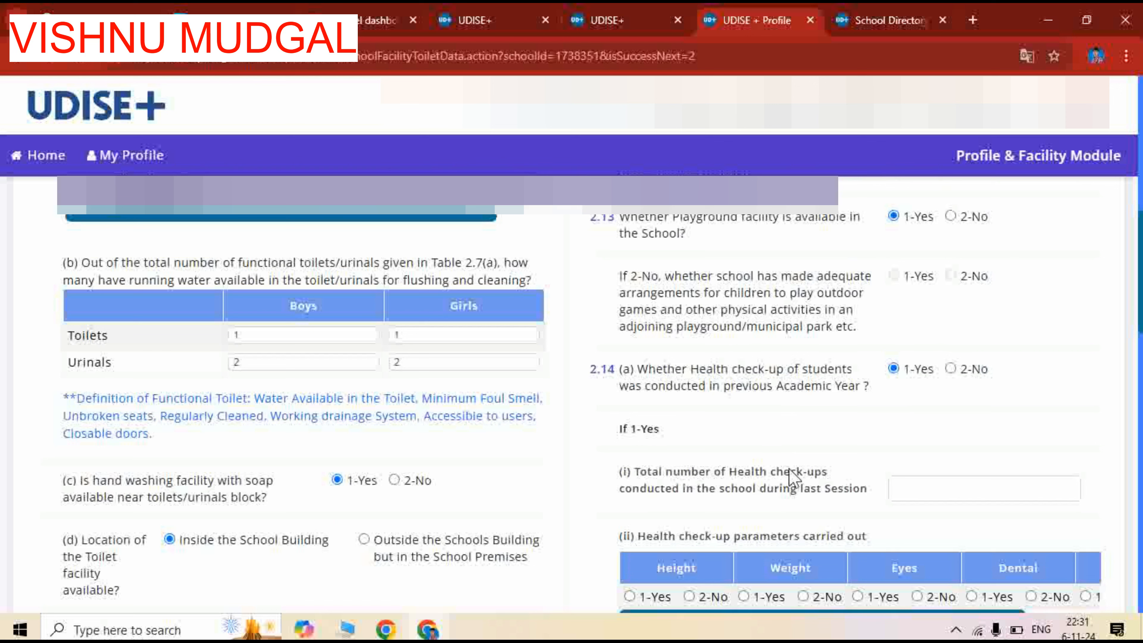
pyautogui.click(910, 492)
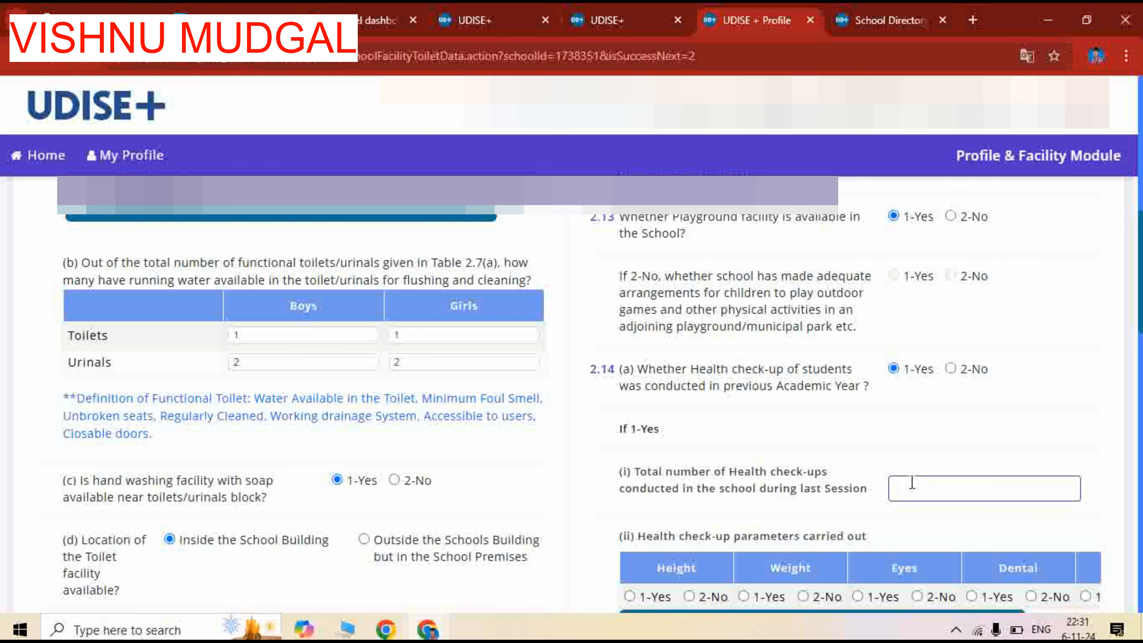
pyautogui.write('4')
# Mark Height, Weight, Eyes, Dental and Throat as 1-Yes in the health check-up parameters of 2.14 (a) (ii)
pyautogui.scroll(-2, 756, 467)
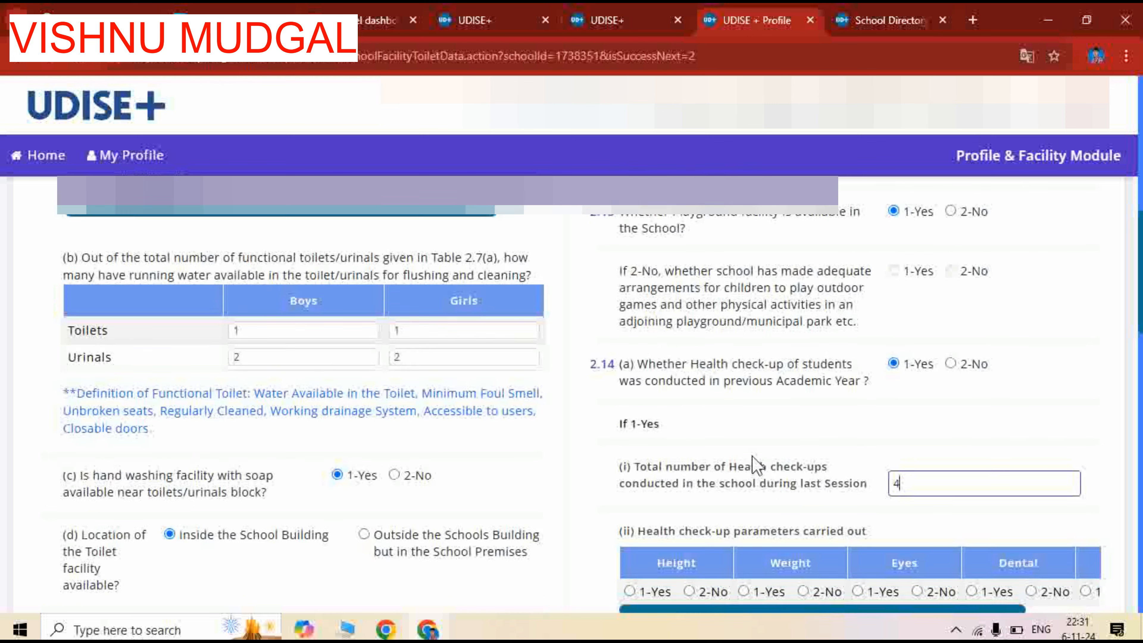
pyautogui.scroll(-2, 606, 471)
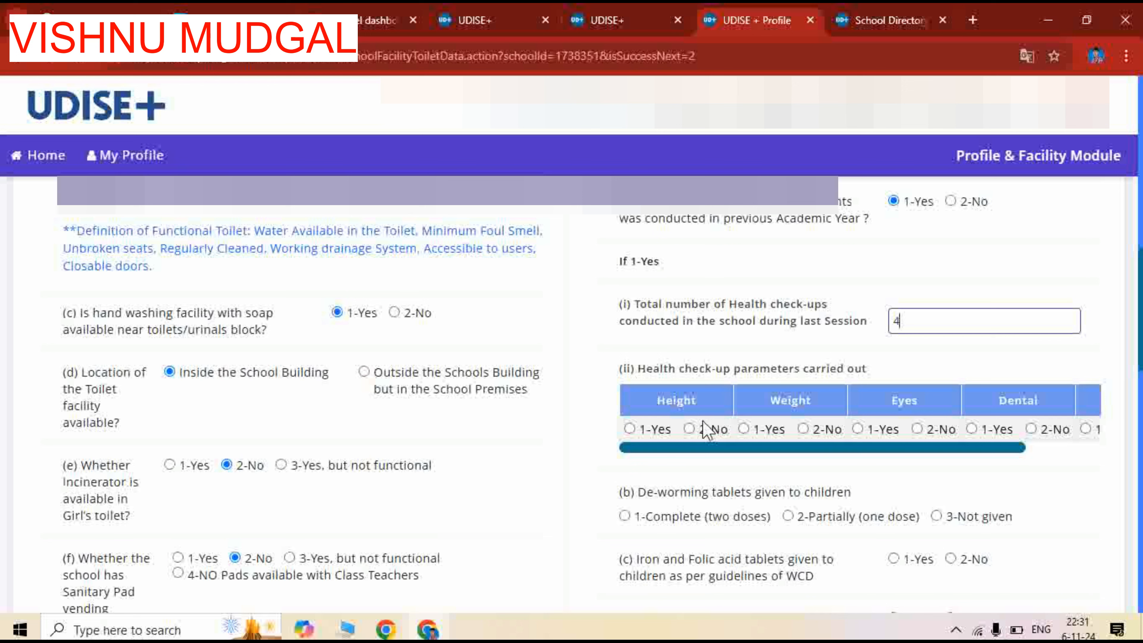
pyautogui.click(630, 429)
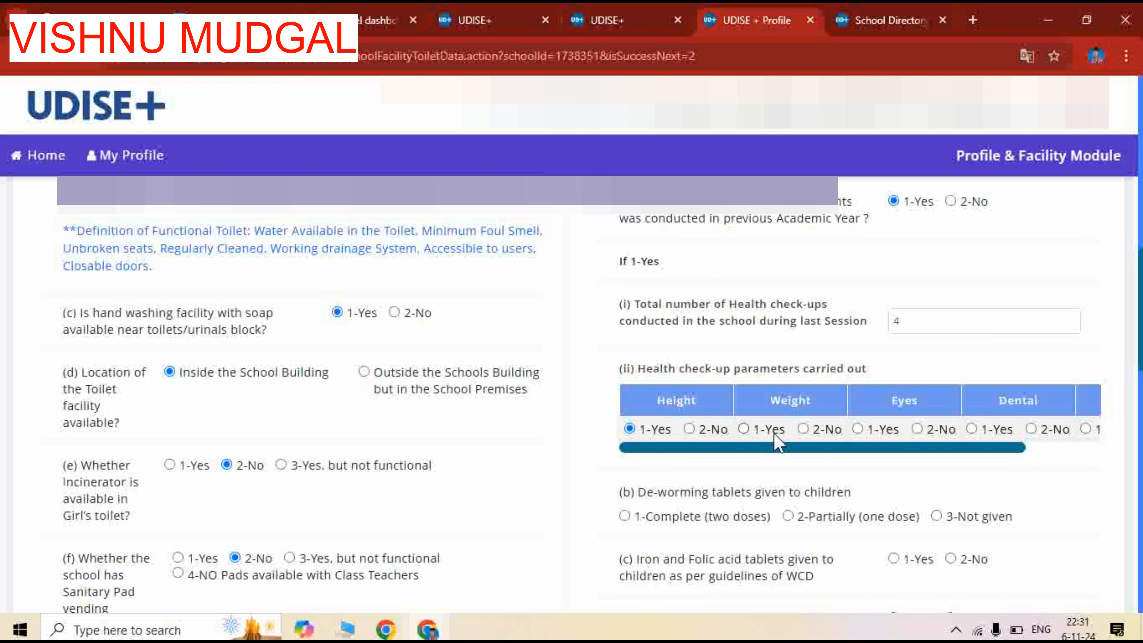
pyautogui.click(744, 430)
pyautogui.click(857, 431)
pyautogui.click(972, 429)
pyautogui.moveTo(1018, 448); pyautogui.dragTo(1094, 457)
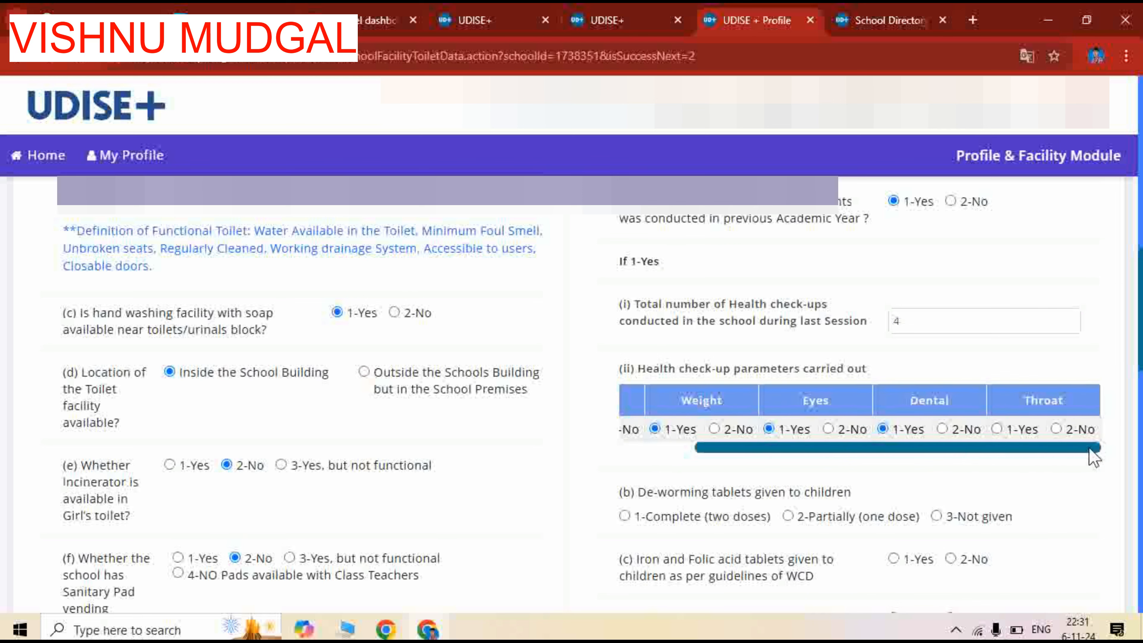
pyautogui.click(999, 429)
# Choose 1-Complete (two doses) for de-worming tablets, and 1-Yes for iron and folic acid tablets and for annual health records
pyautogui.scroll(-3, 680, 434)
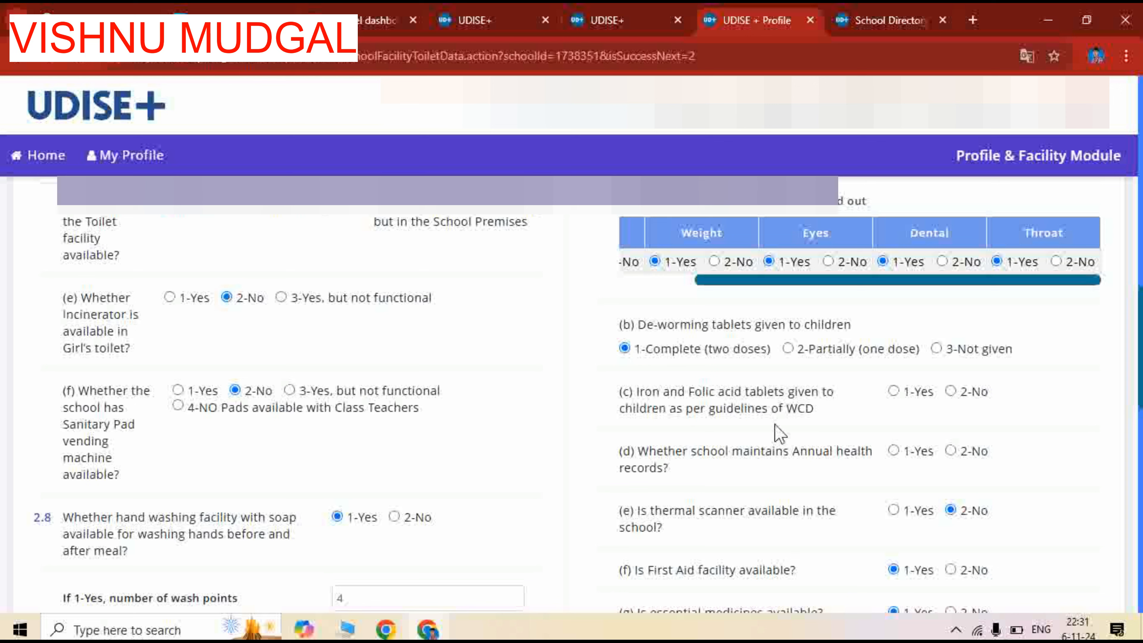
pyautogui.click(894, 390)
pyautogui.click(893, 451)
# Review the answers from 2.14 (e) to 2.19, including drinking water, dustbins and furniture, and try to save and continue
pyautogui.scroll(-4, 738, 481)
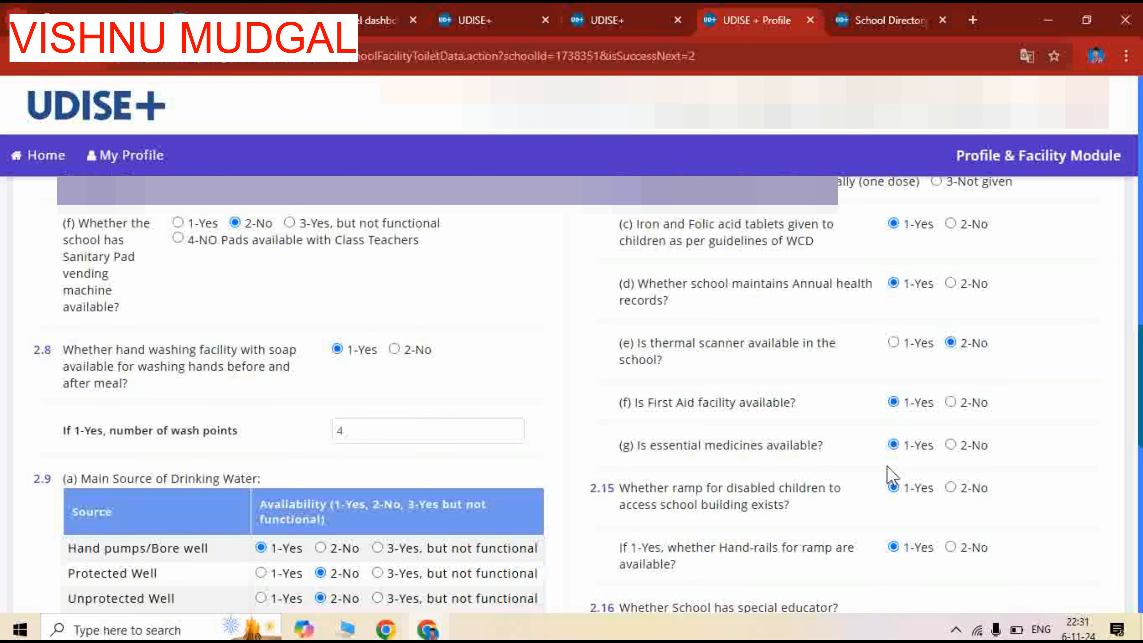
pyautogui.scroll(-3, 848, 486)
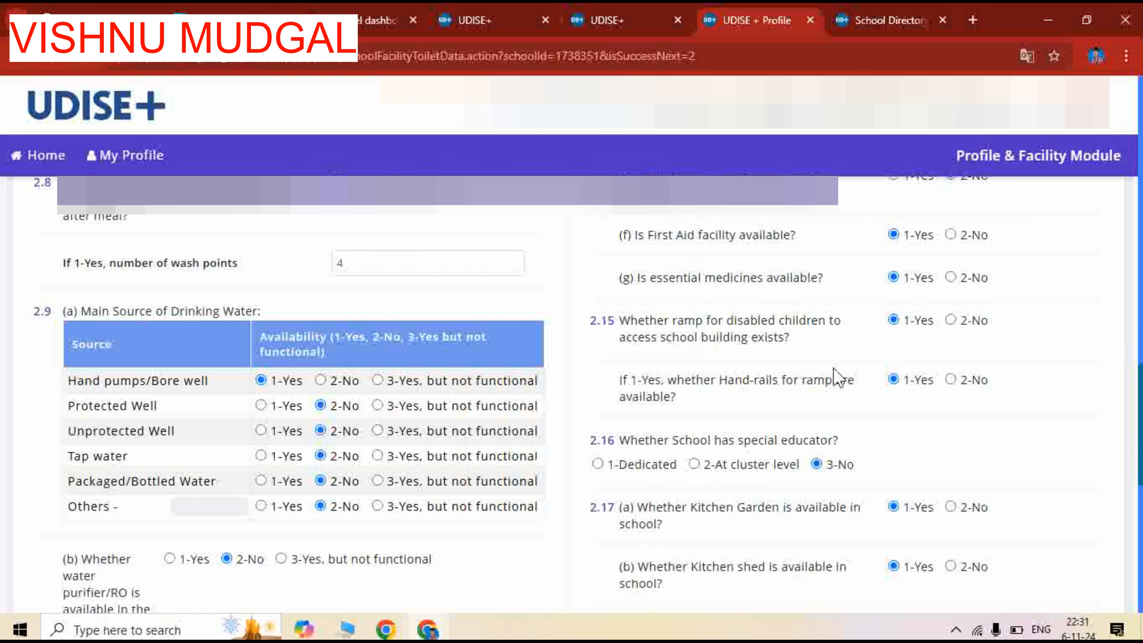
pyautogui.scroll(-2, 834, 376)
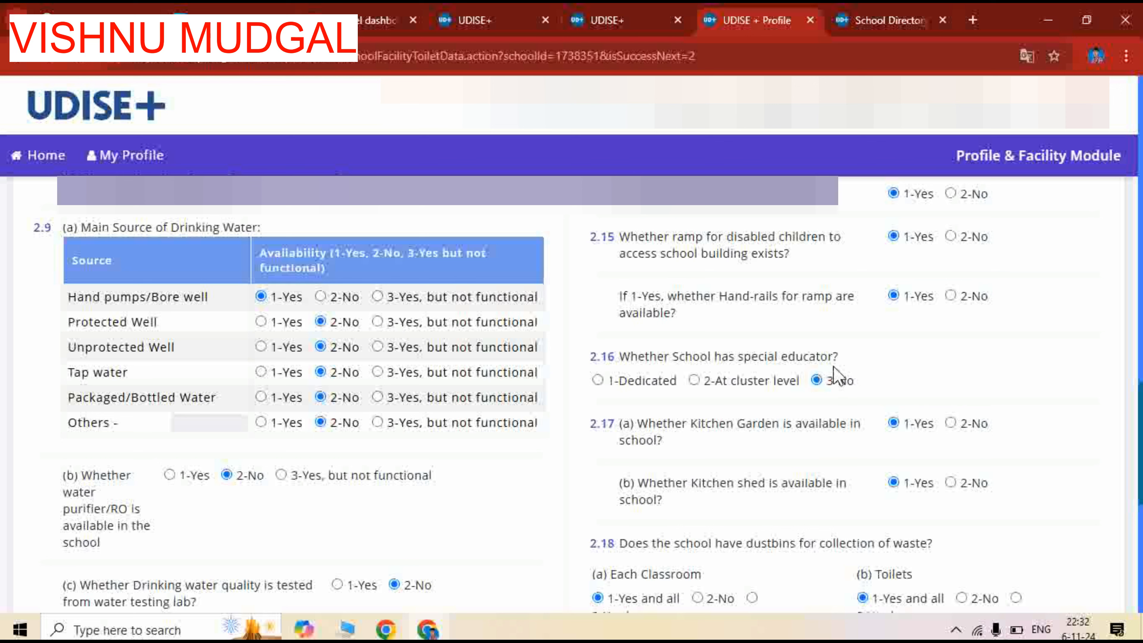
pyautogui.scroll(-2, 835, 363)
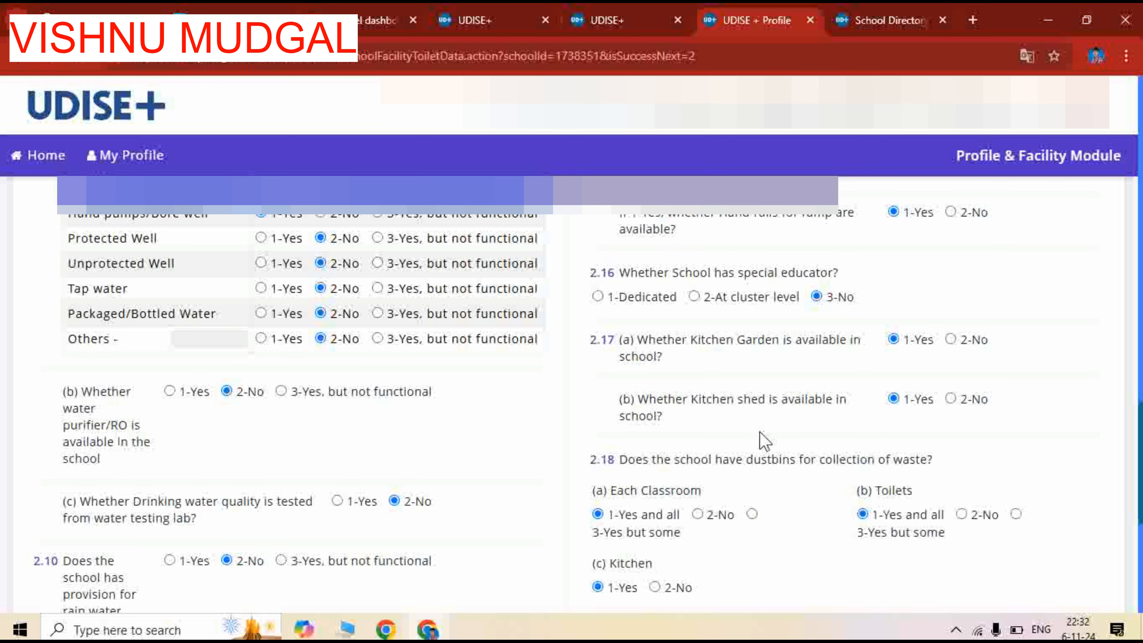
pyautogui.scroll(-2, 920, 417)
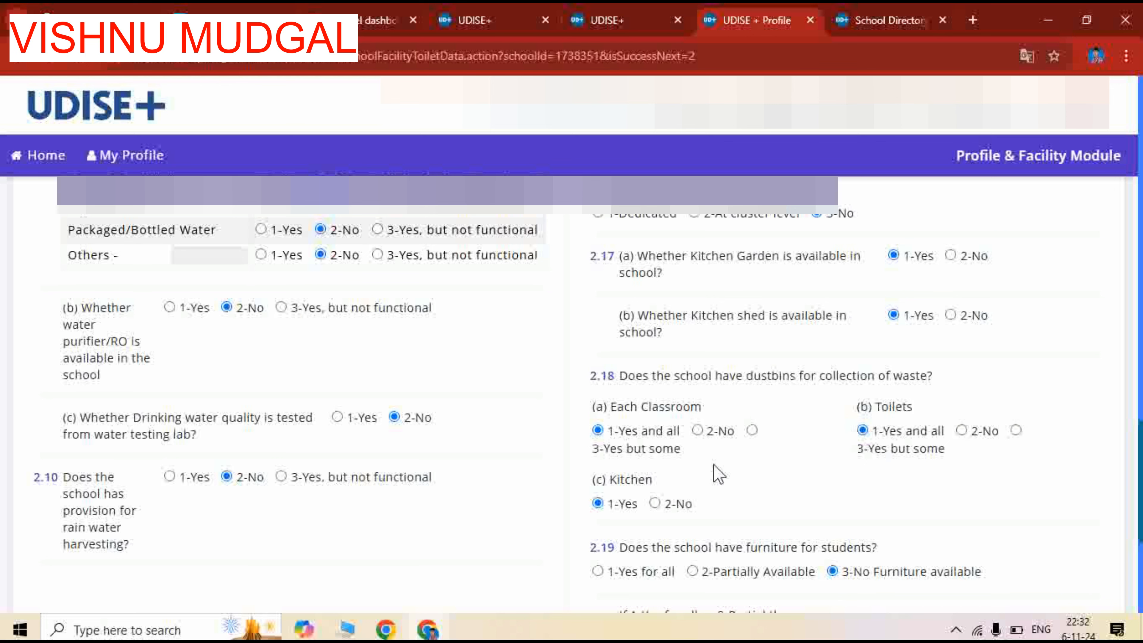
pyautogui.scroll(-2, 718, 474)
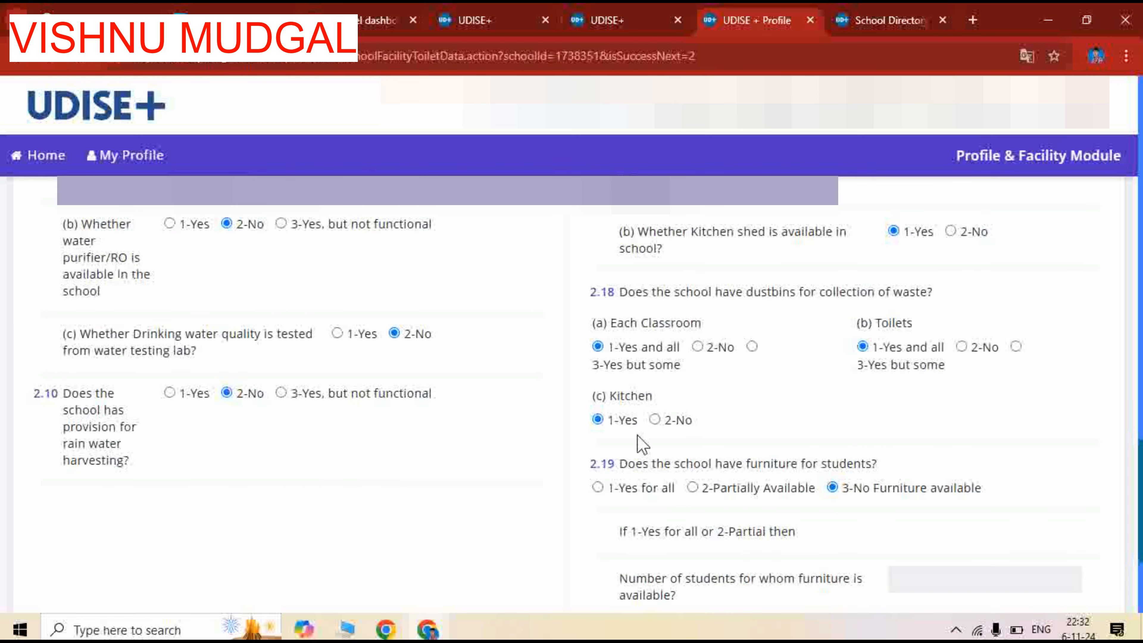
pyautogui.scroll(-2, 732, 455)
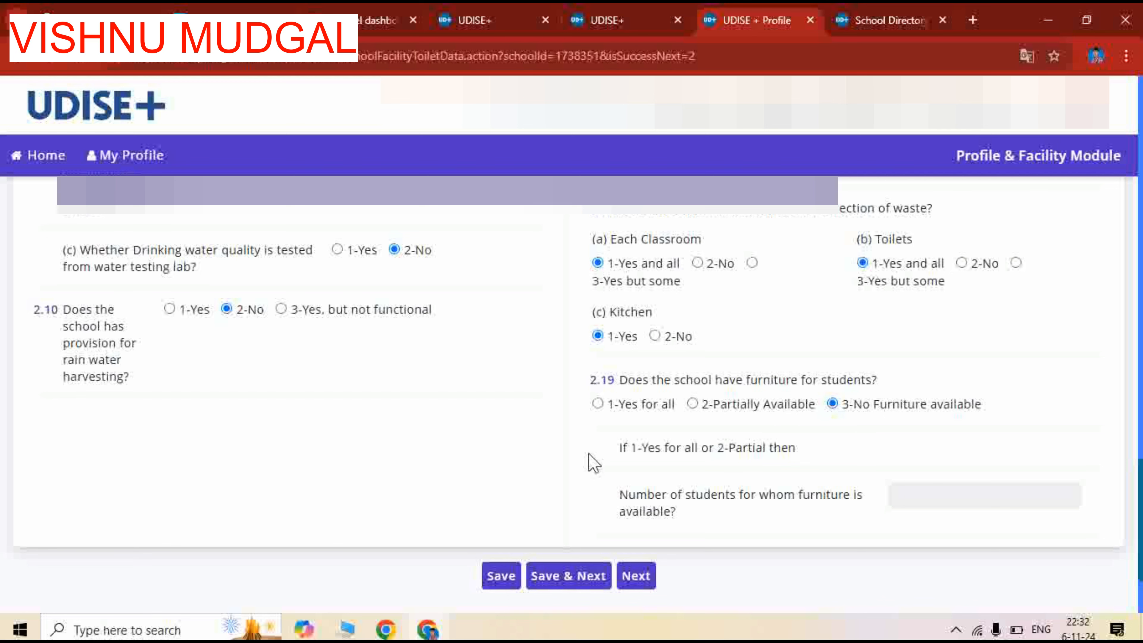
pyautogui.scroll(-2, 580, 464)
pyautogui.click(571, 497)
# Set the total number of books for the Reading Corner in 2.11 (a) to 2 and save the form to continue to 2.20 to 2.23
pyautogui.scroll(6, 939, 381)
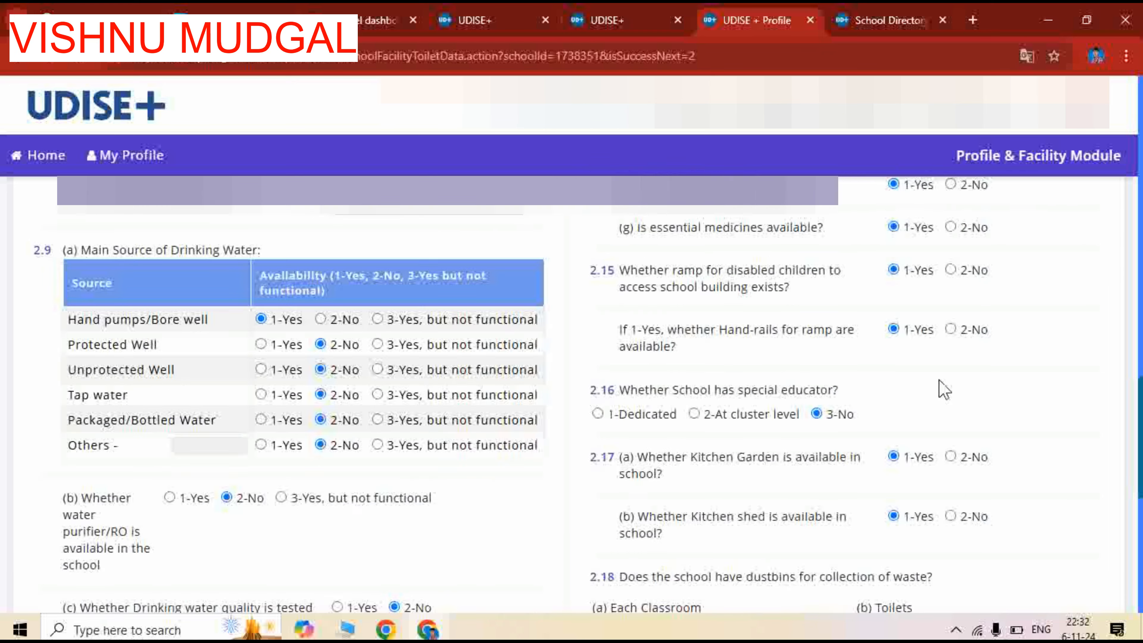
pyautogui.scroll(10, 944, 389)
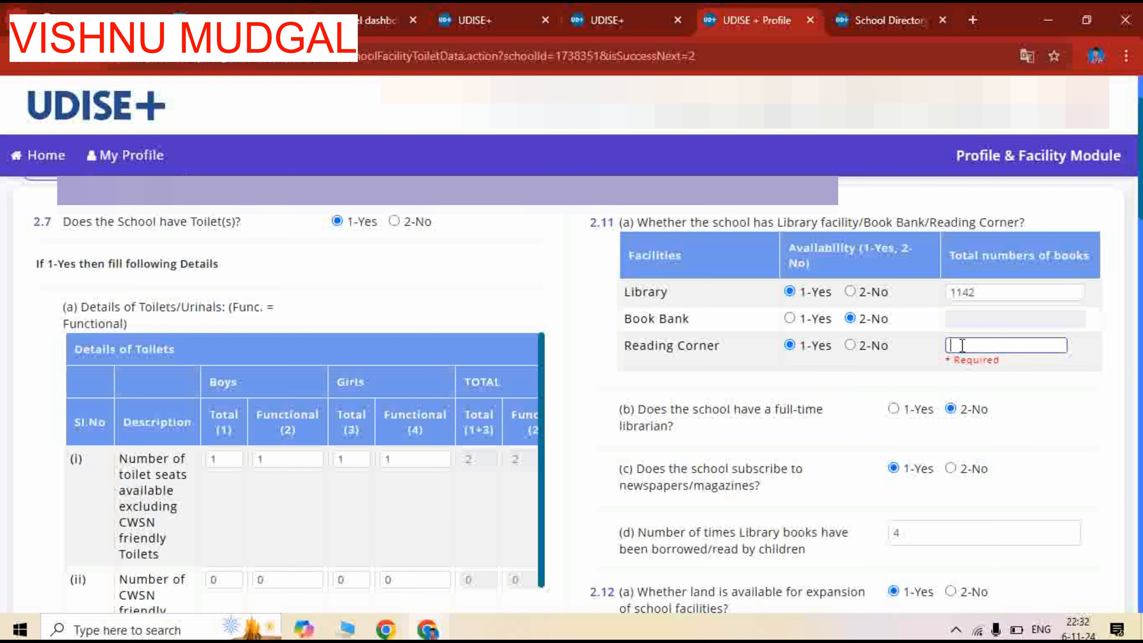
pyautogui.write('1')
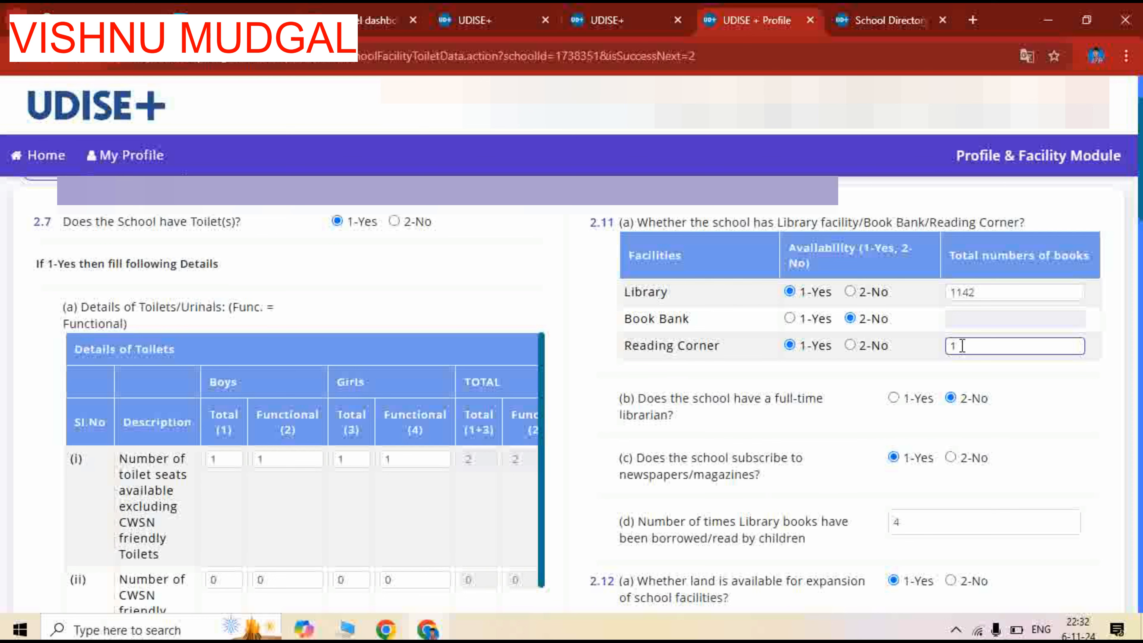
pyautogui.write('2')
pyautogui.scroll(-7, 568, 374)
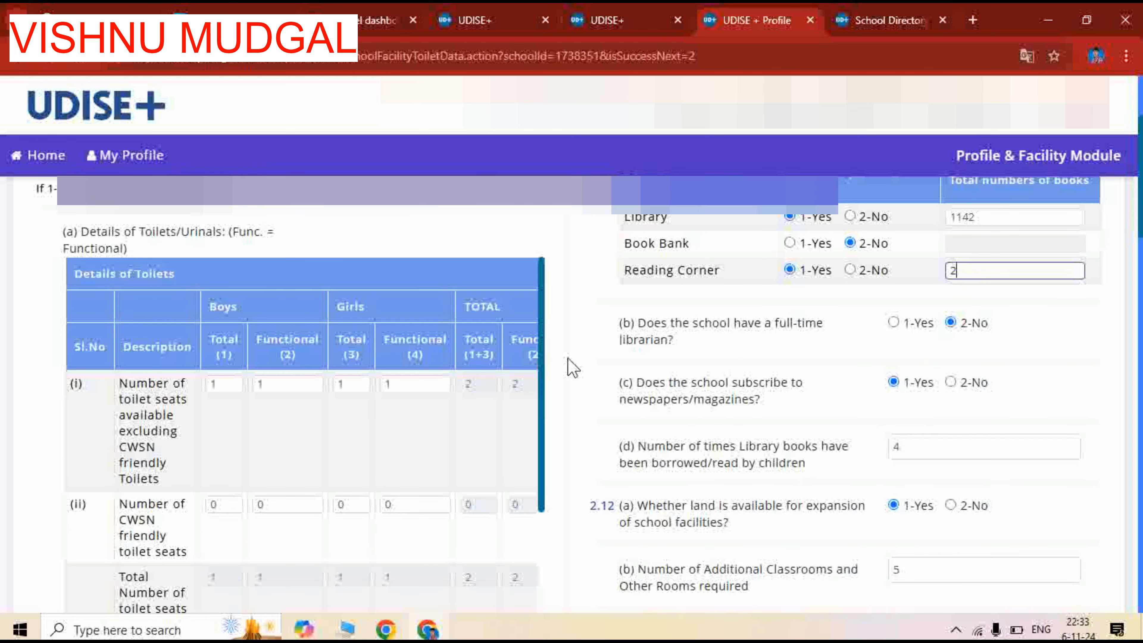
pyautogui.scroll(-15, 571, 406)
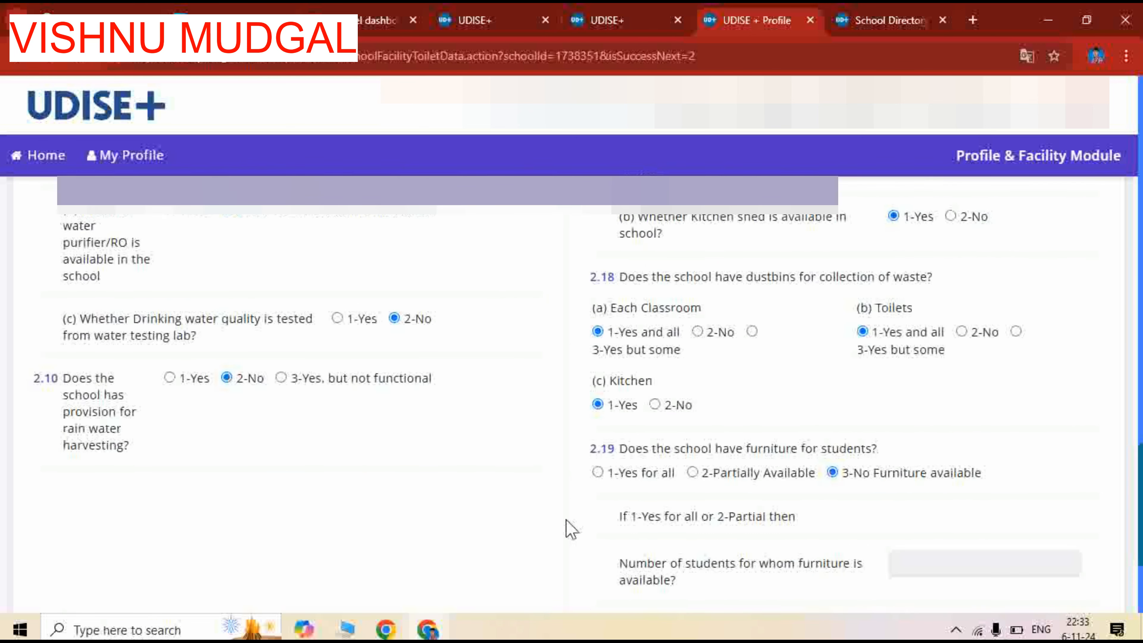
pyautogui.click(583, 446)
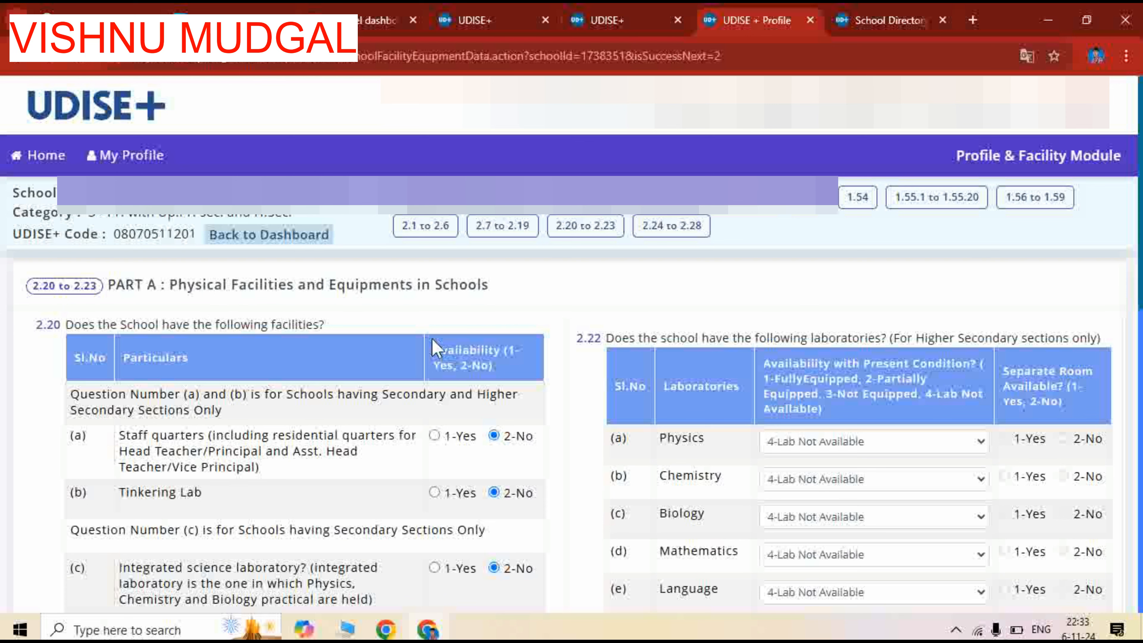
# Examine the answers on facilities, hostels, laboratories and equipment in questions 2.20 to 2.23
pyautogui.scroll(-2, 432, 348)
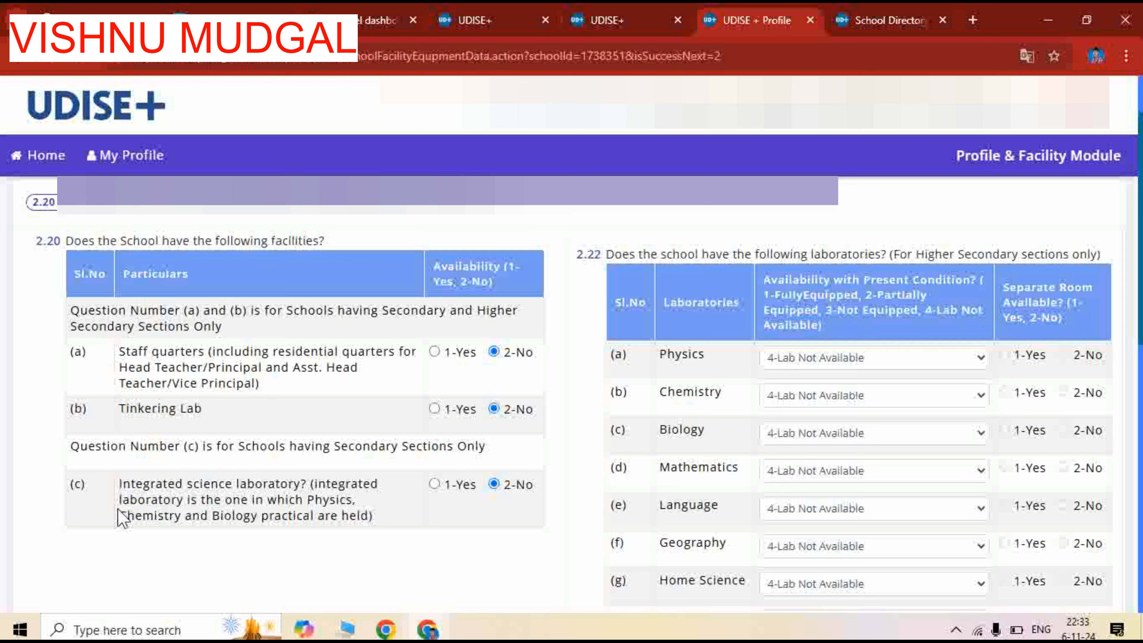
pyautogui.scroll(-2, 294, 522)
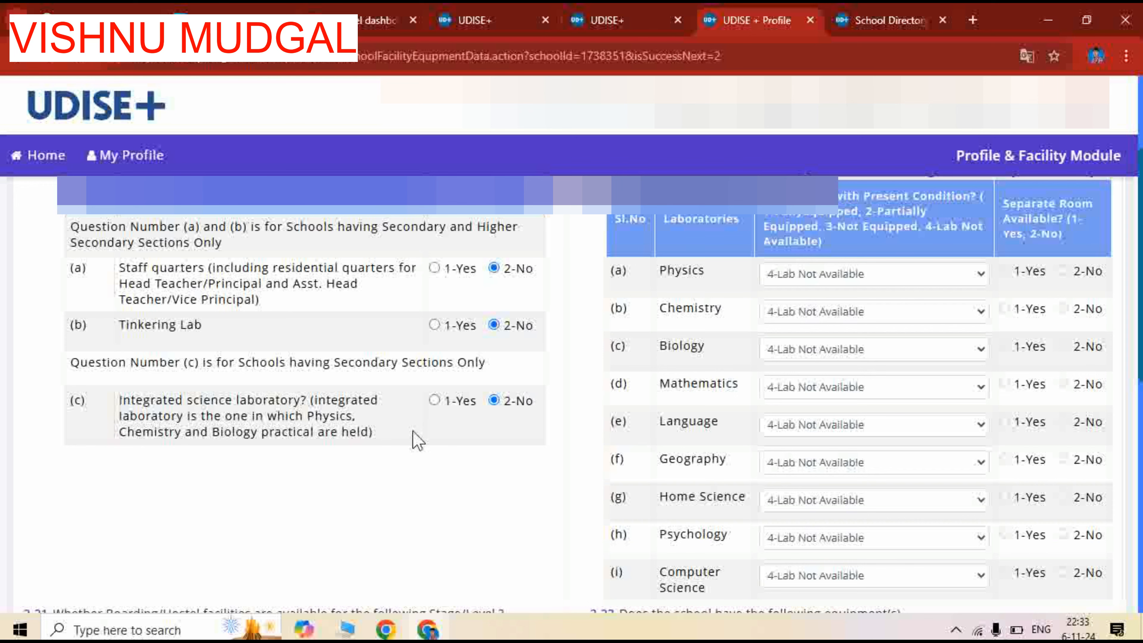
pyautogui.scroll(-4, 414, 439)
pyautogui.scroll(6, 419, 396)
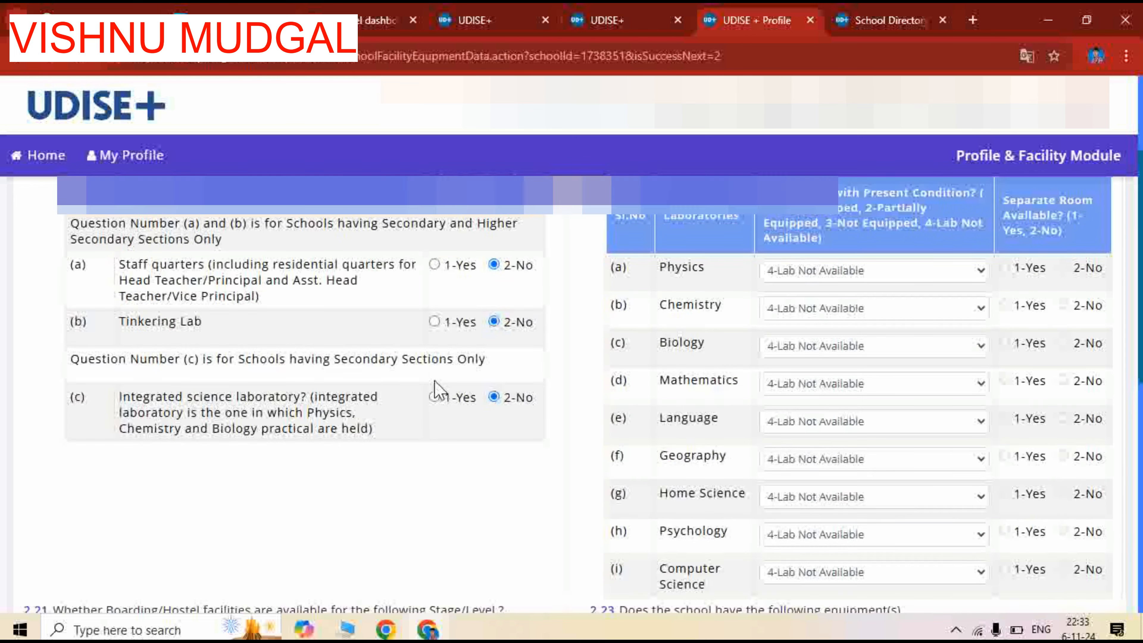
pyautogui.scroll(-8, 439, 390)
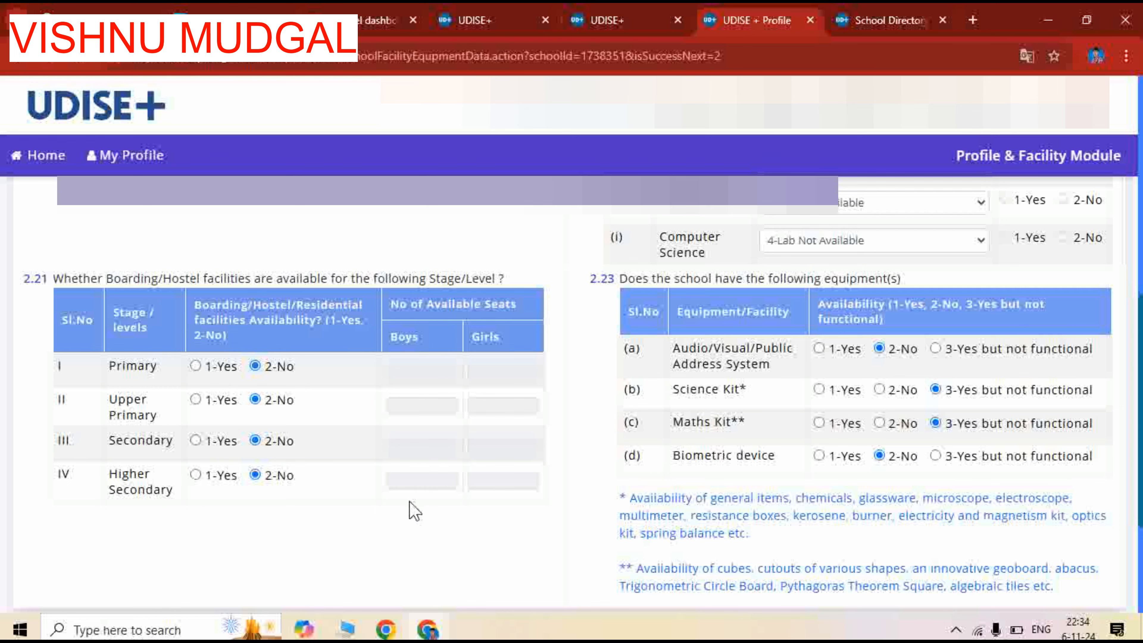
# Review the facilities and laboratory answers in 2.20 to 2.22, choosing 4-Lab Not Available for the Physics laboratory
pyautogui.scroll(6, 542, 516)
pyautogui.scroll(1, 543, 517)
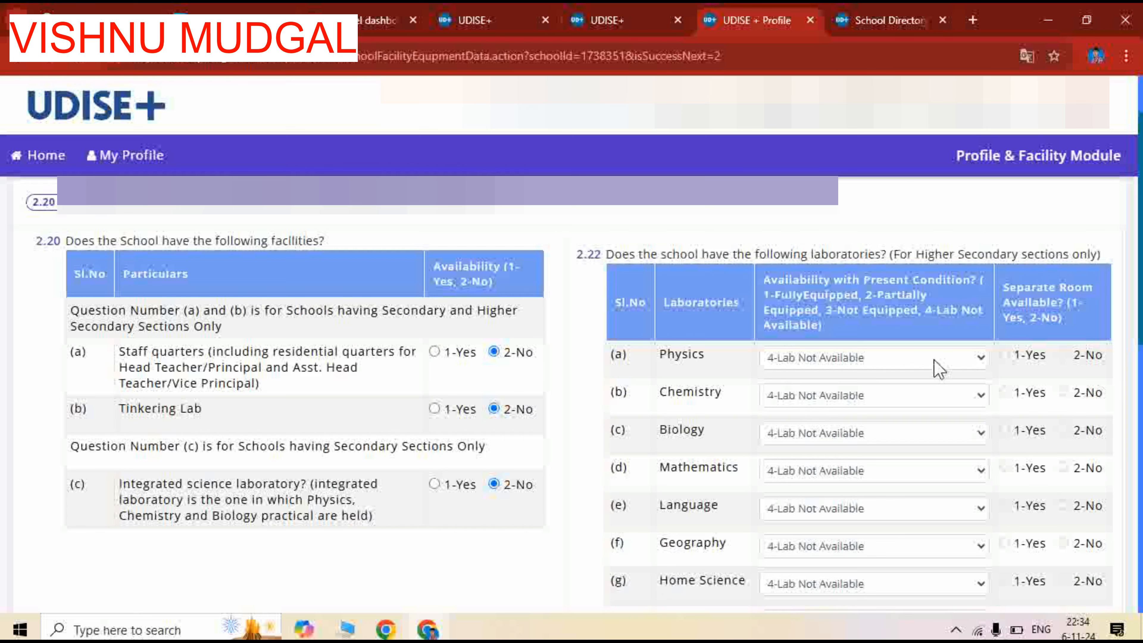
pyautogui.scroll(-4, 933, 365)
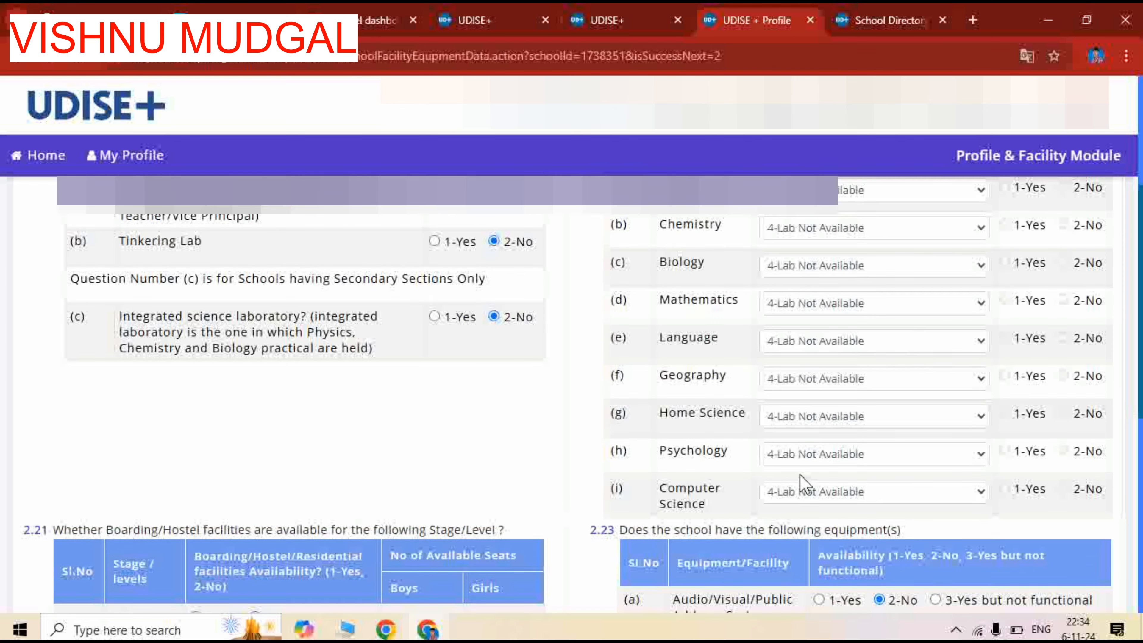
pyautogui.scroll(2, 983, 509)
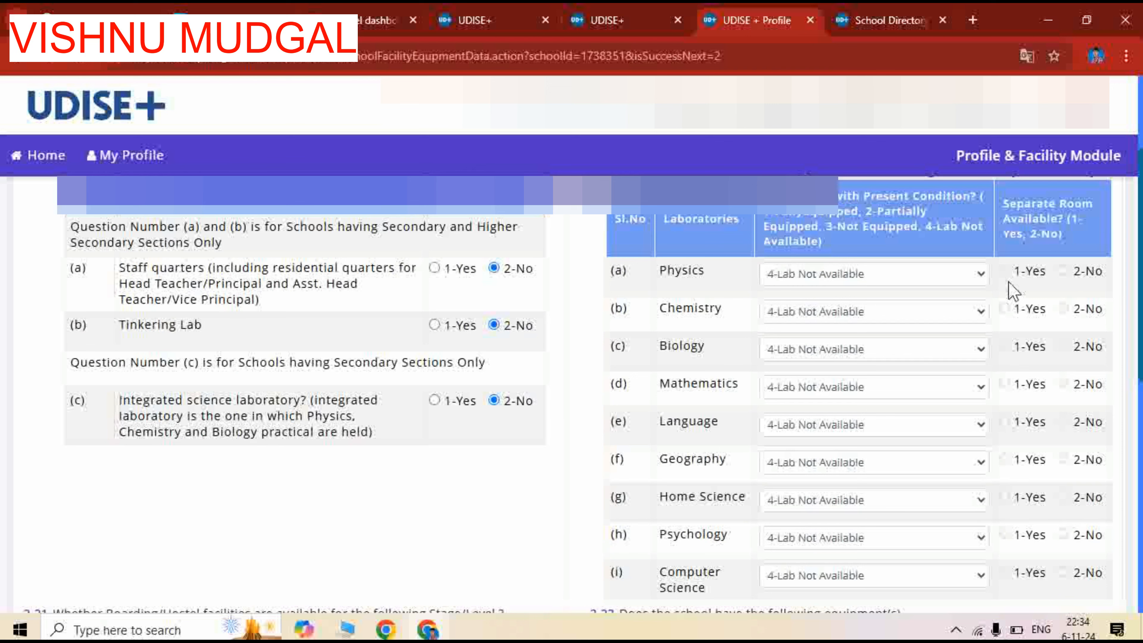
pyautogui.click(819, 275)
pyautogui.click(752, 273)
pyautogui.click(799, 273)
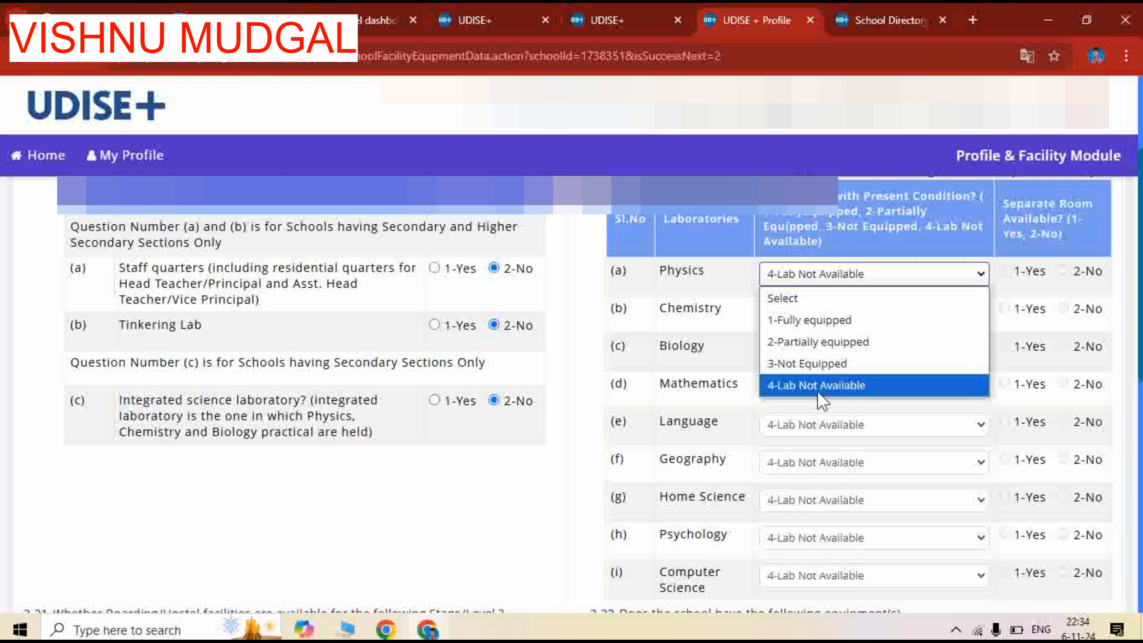
pyautogui.click(833, 389)
# Choose 1-Yes for Science Kit and Maths Kit in 2.23 and save the form to continue to 2.24 to 2.28
pyautogui.scroll(-2, 738, 355)
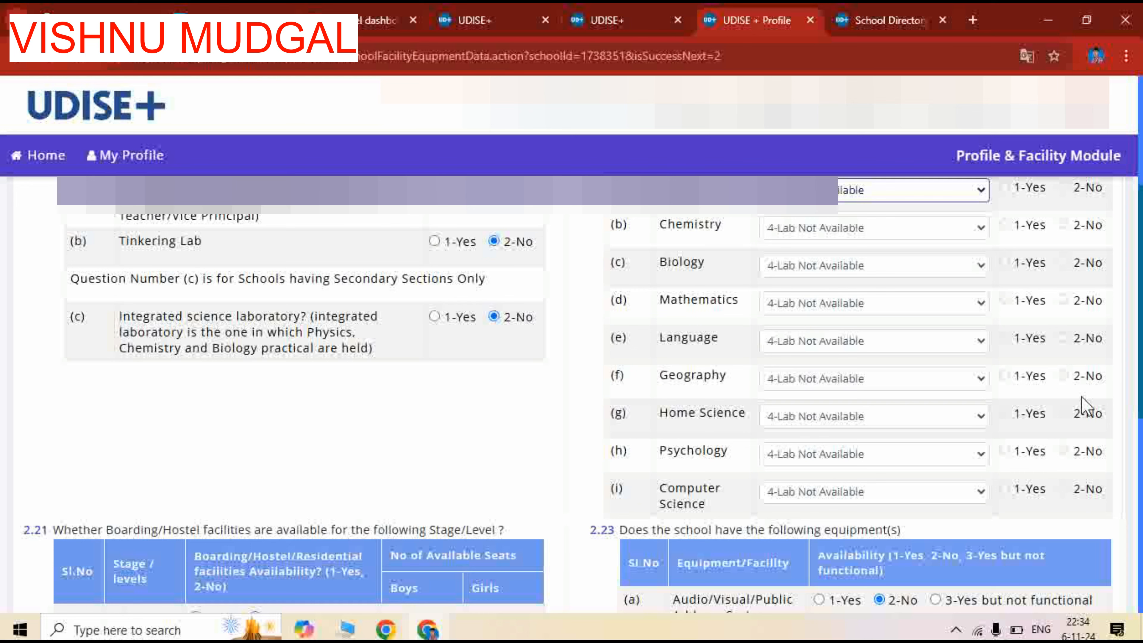
pyautogui.scroll(-4, 638, 464)
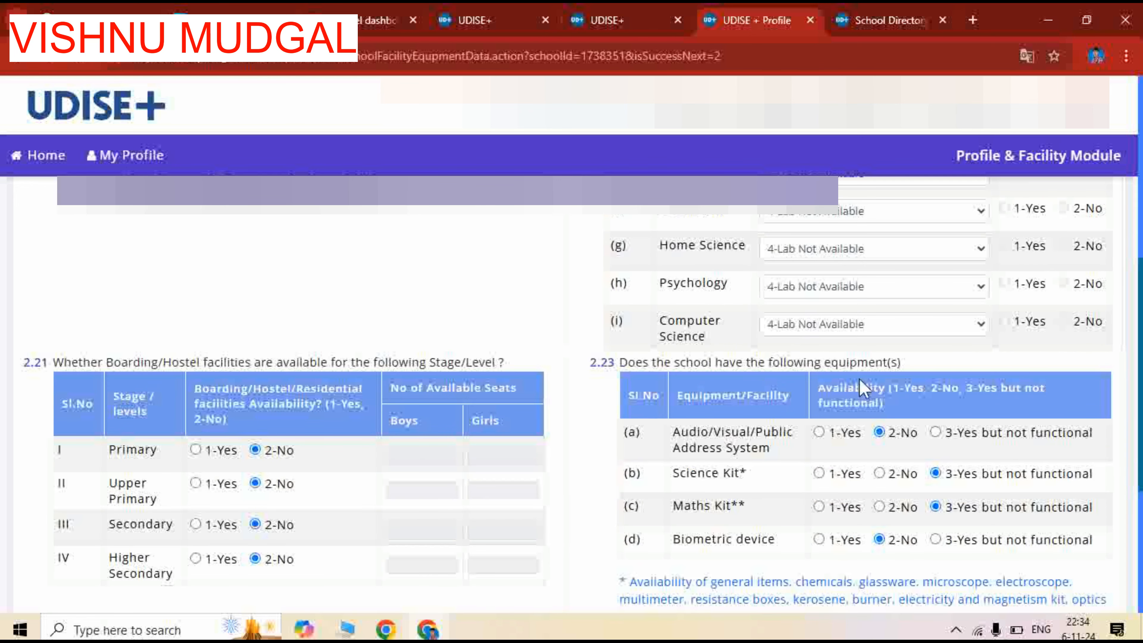
pyautogui.scroll(-2, 781, 370)
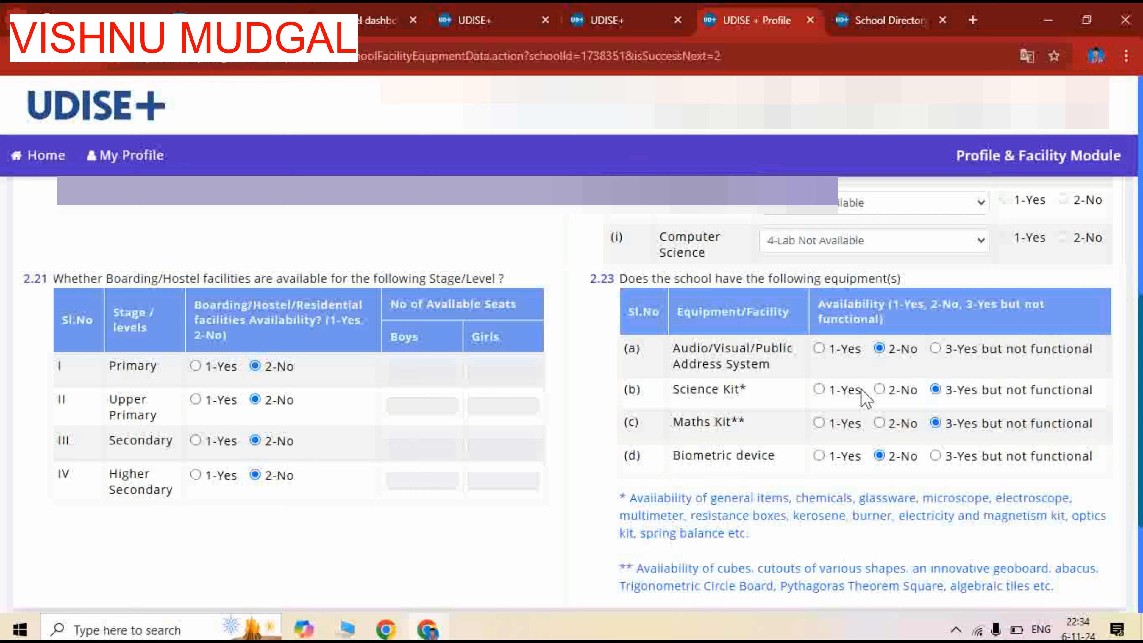
pyautogui.click(819, 389)
pyautogui.scroll(-4, 882, 477)
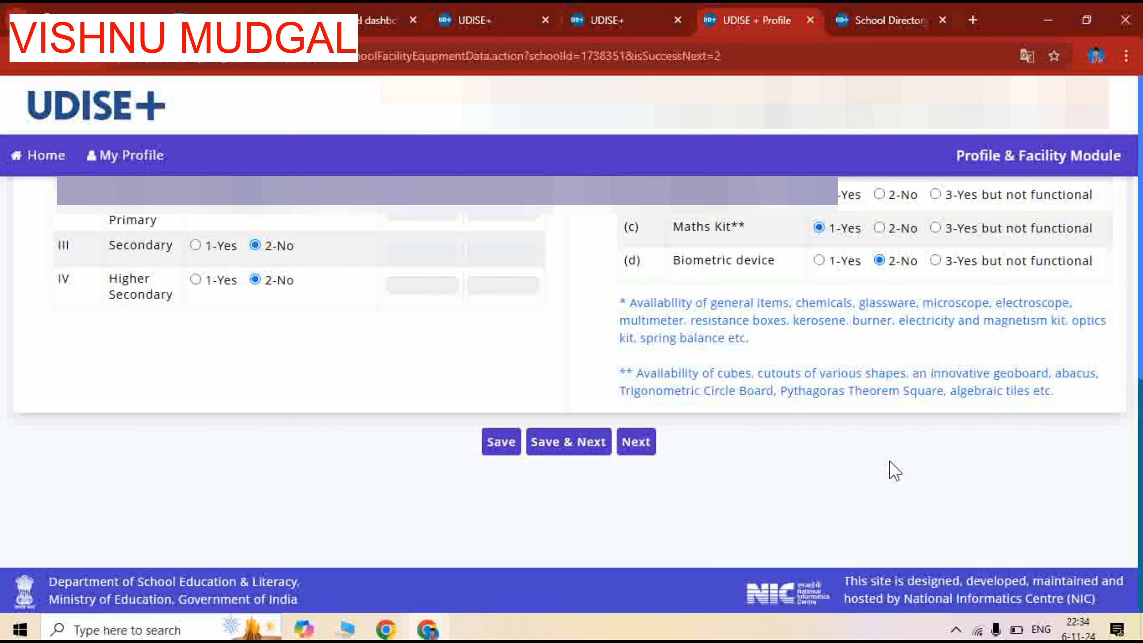
pyautogui.click(567, 446)
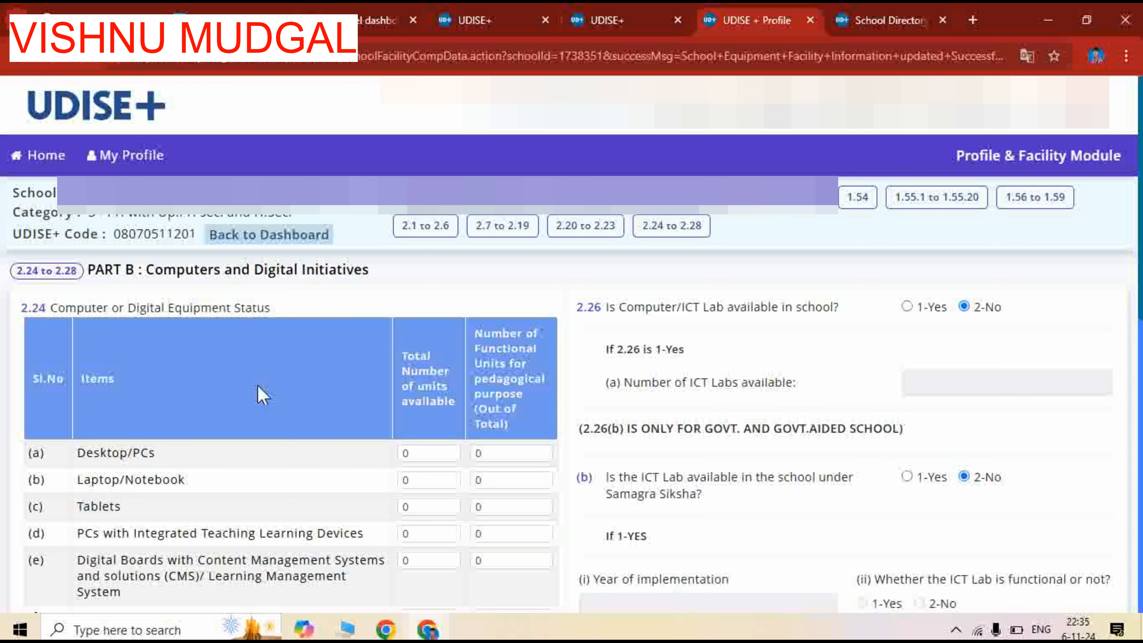
# Choose 4-Mobile Phone Internet as the type of internet facility available in the school in 2.25 (a)
pyautogui.scroll(-3, 261, 395)
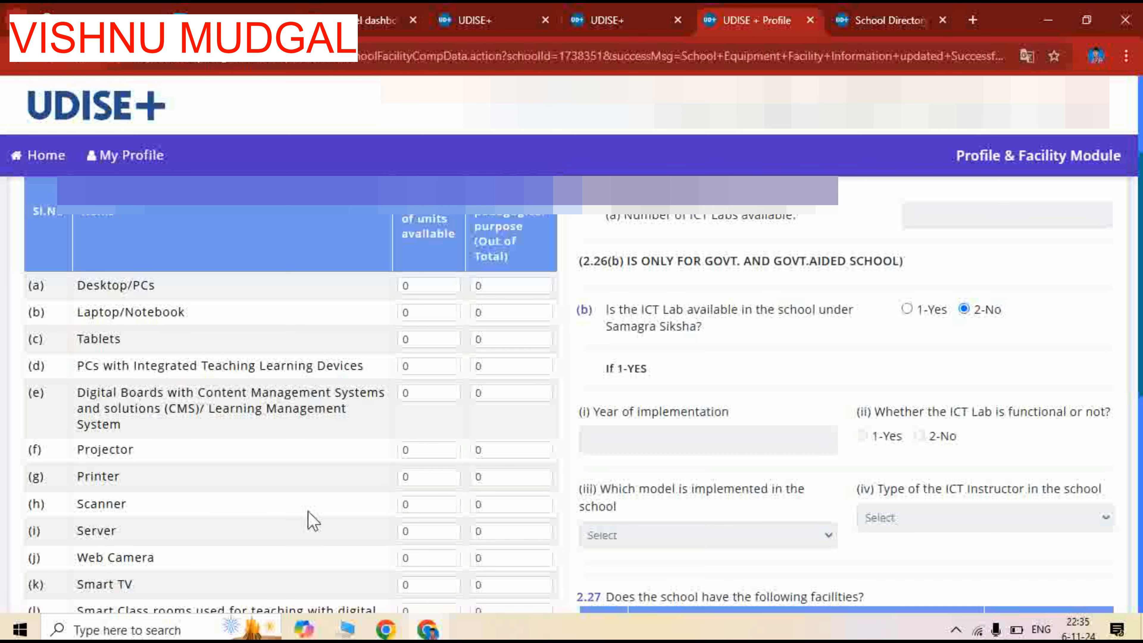
pyautogui.scroll(-5, 310, 500)
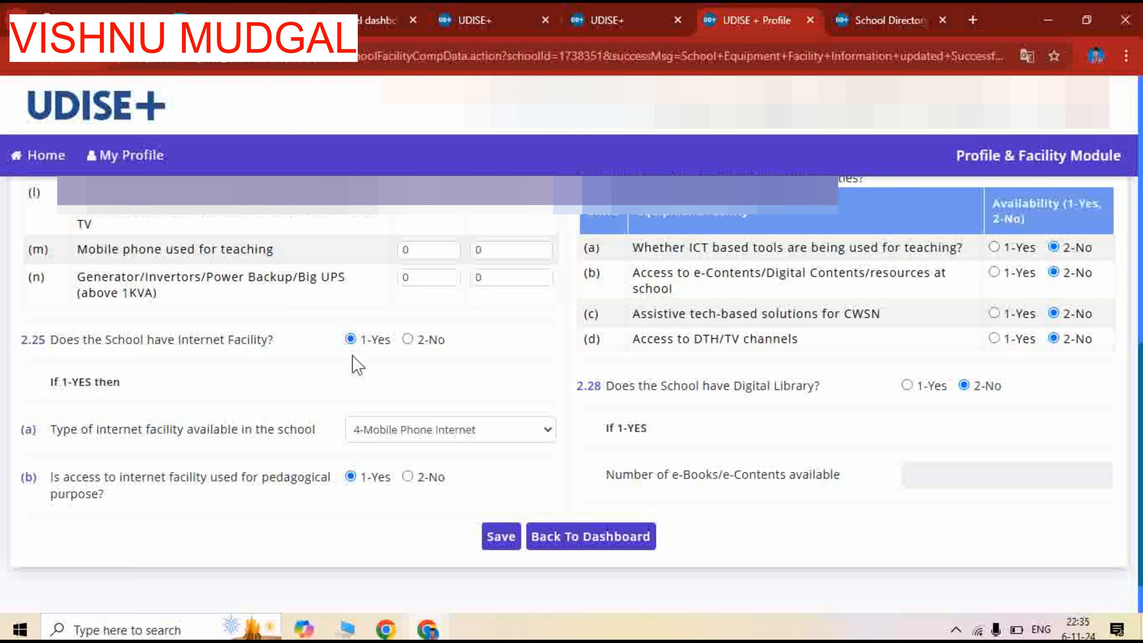
pyautogui.click(386, 431)
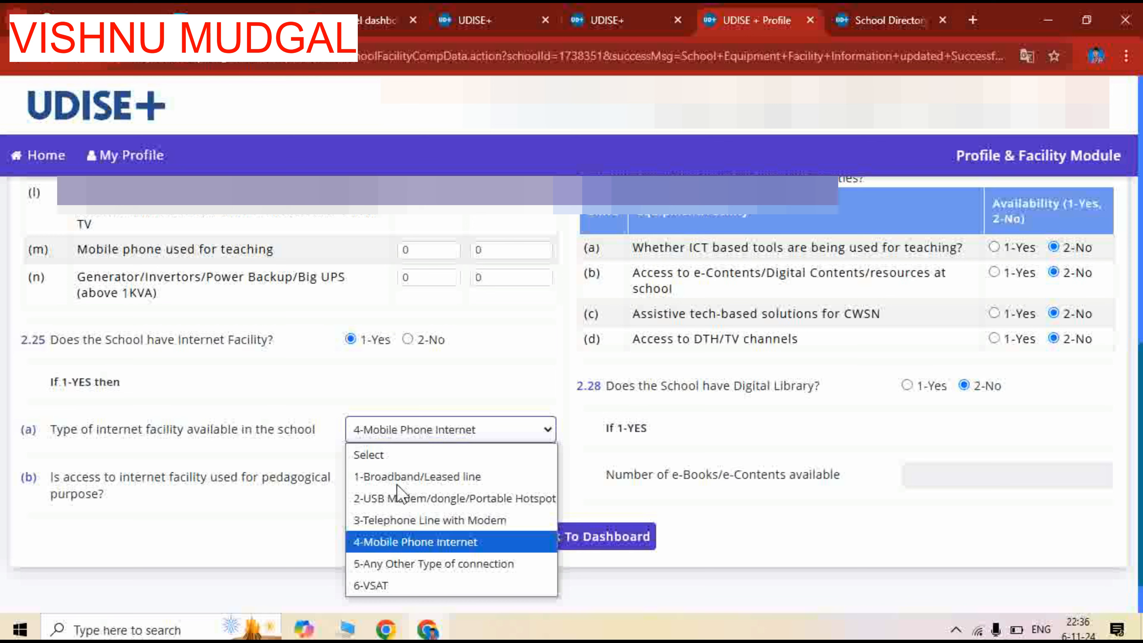
pyautogui.click(407, 543)
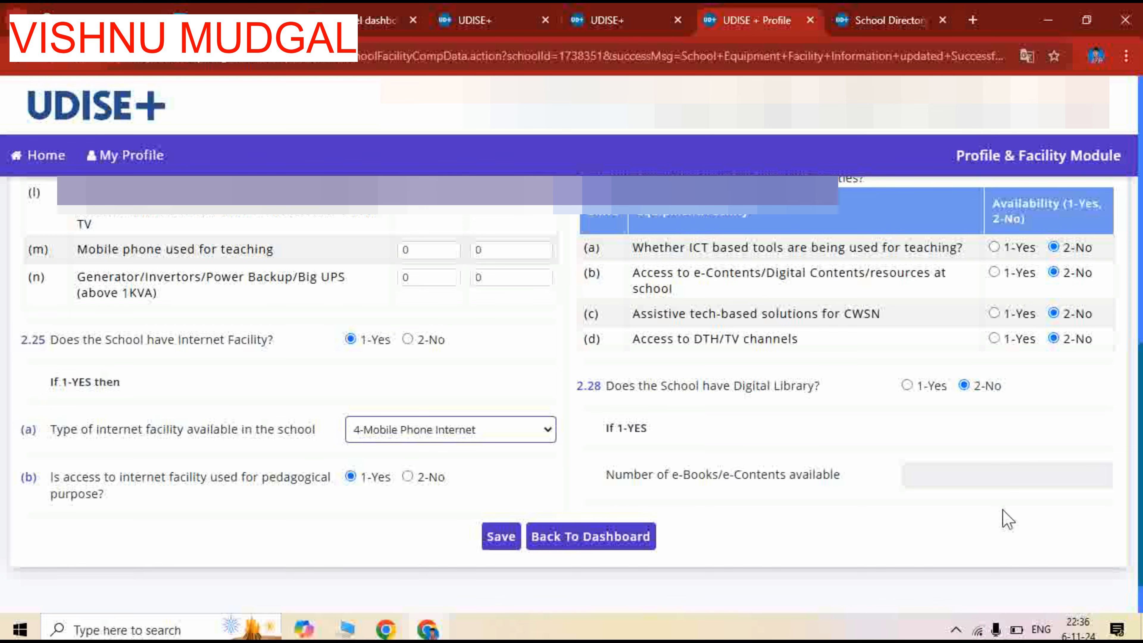
# Review the answers on digital equipment, ICT lab, digital facilities and digital library in 2.24 to 2.28, and save the form
pyautogui.scroll(8, 1006, 518)
pyautogui.scroll(-10, 898, 475)
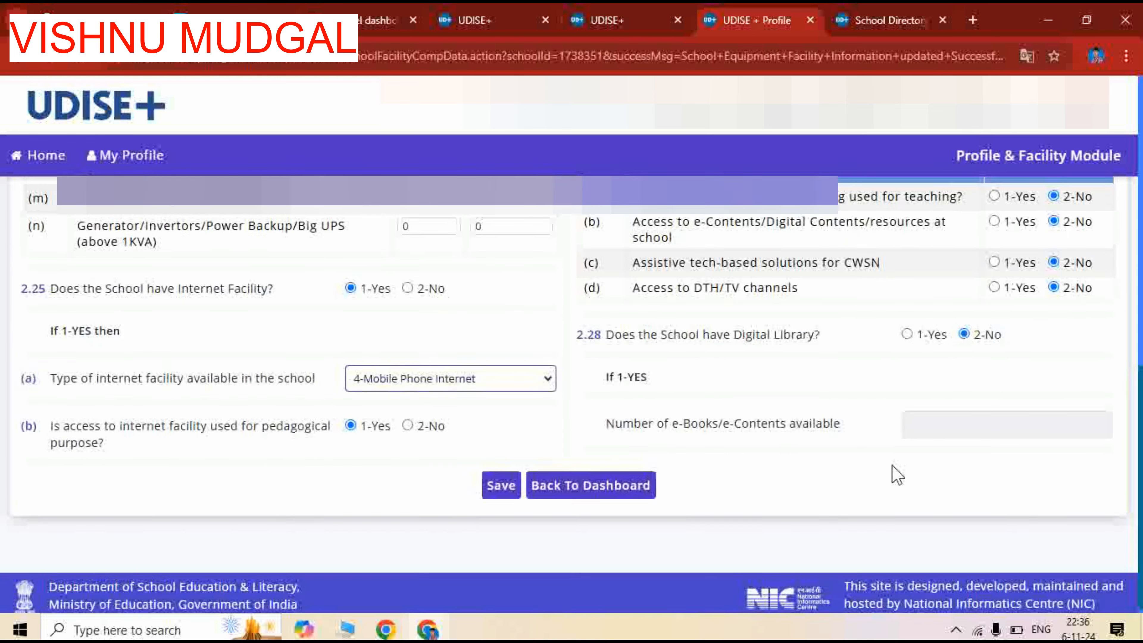
pyautogui.scroll(10, 906, 460)
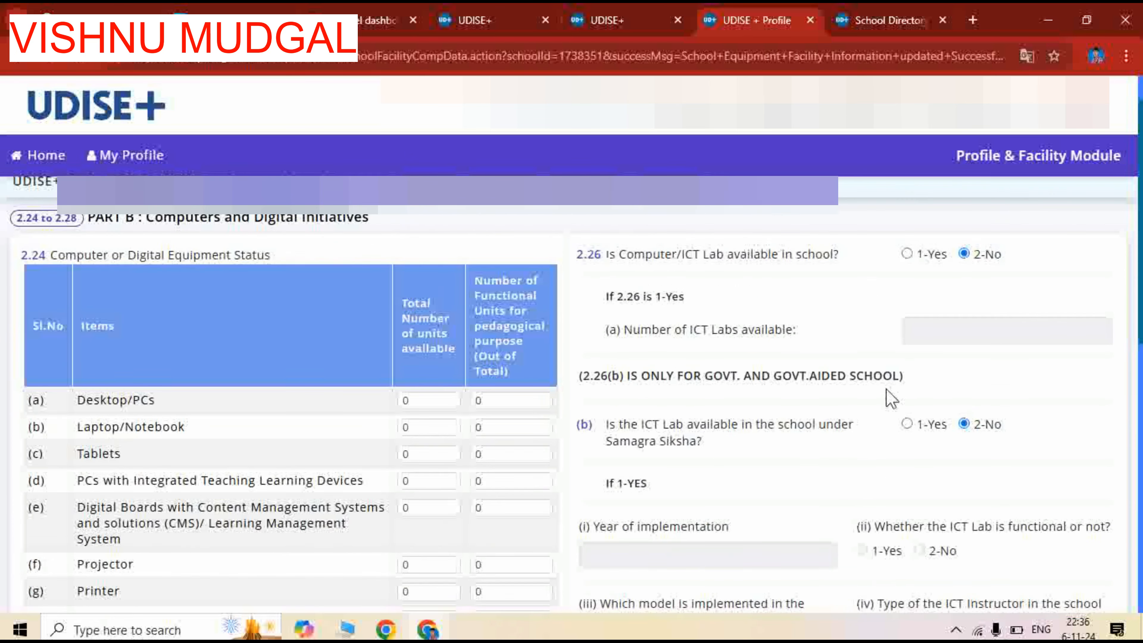
pyautogui.scroll(1, 890, 397)
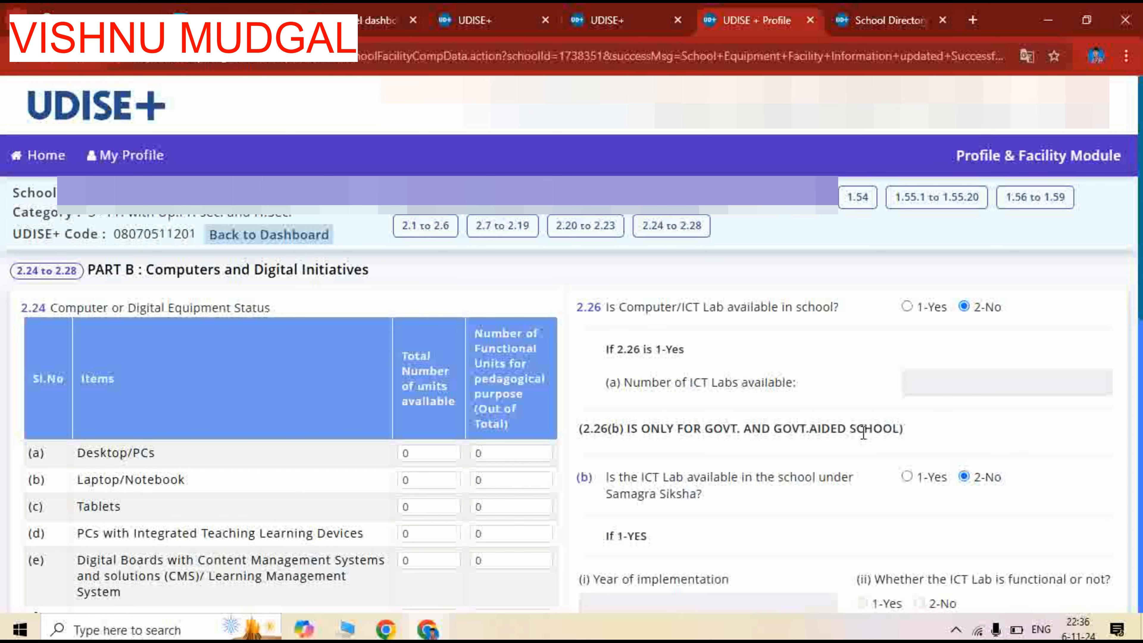
pyautogui.scroll(-3, 863, 433)
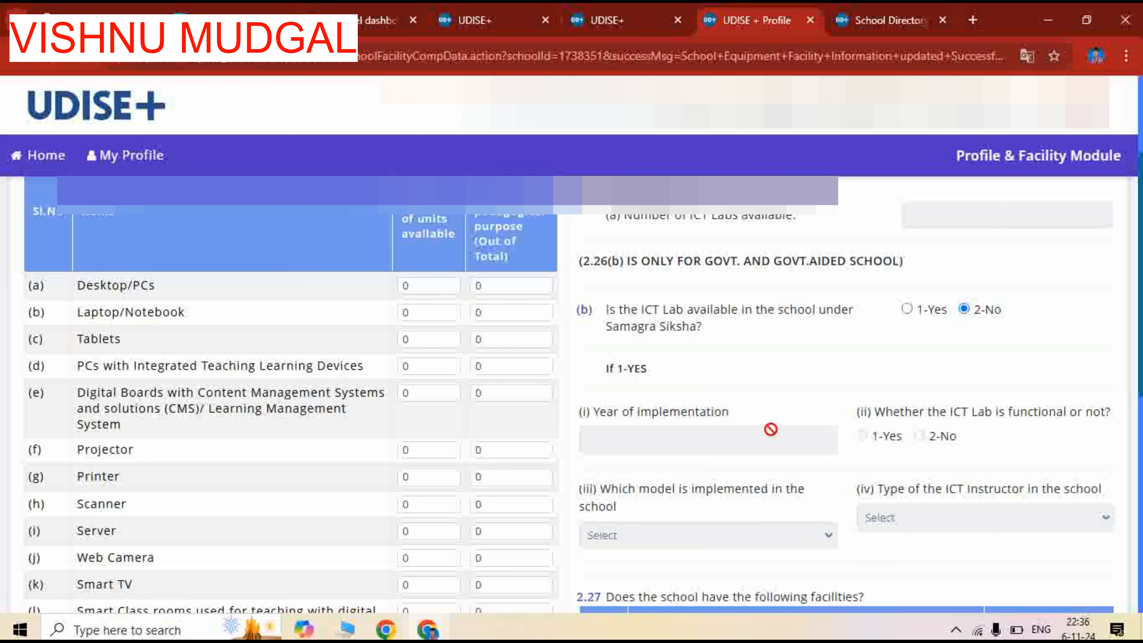
pyautogui.scroll(-3, 721, 427)
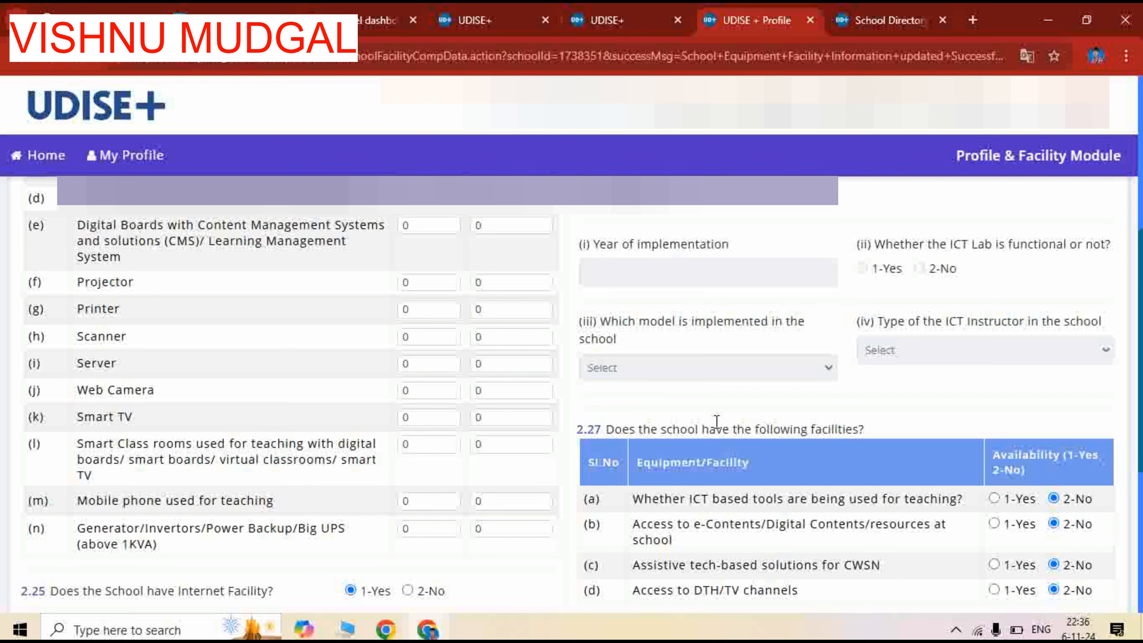
pyautogui.scroll(-2, 720, 427)
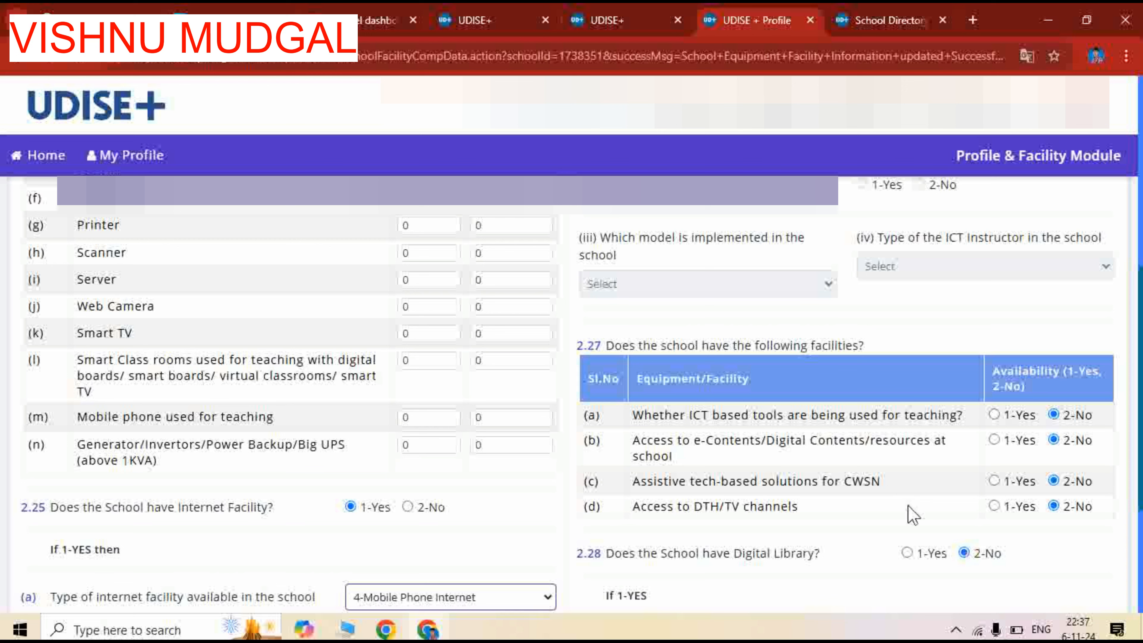
pyautogui.scroll(-2, 904, 505)
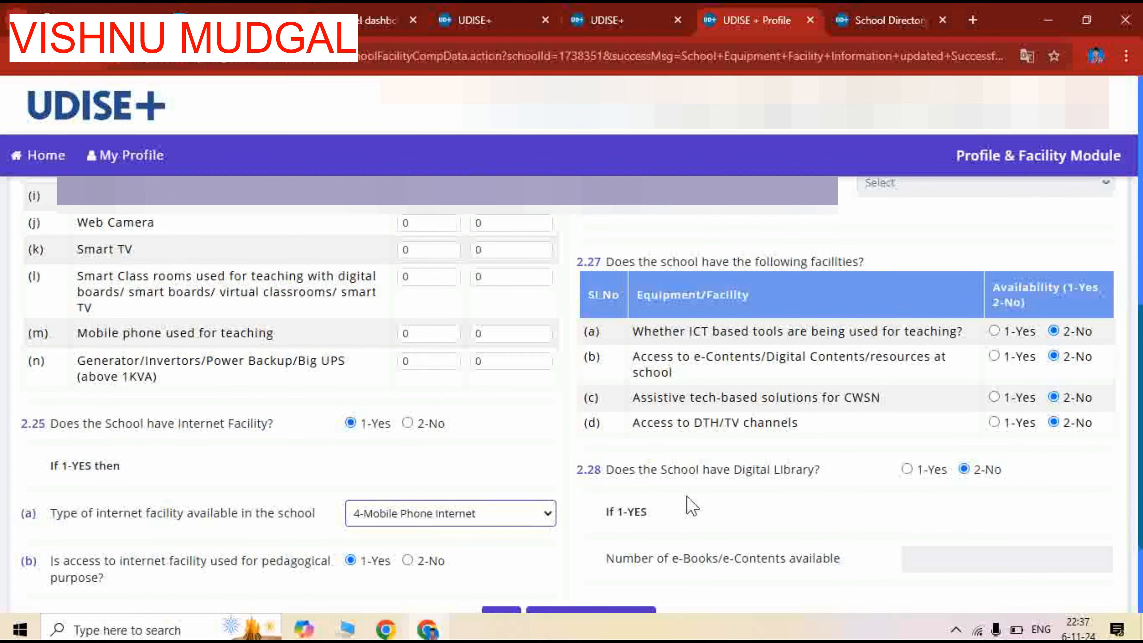
pyautogui.scroll(-2, 694, 500)
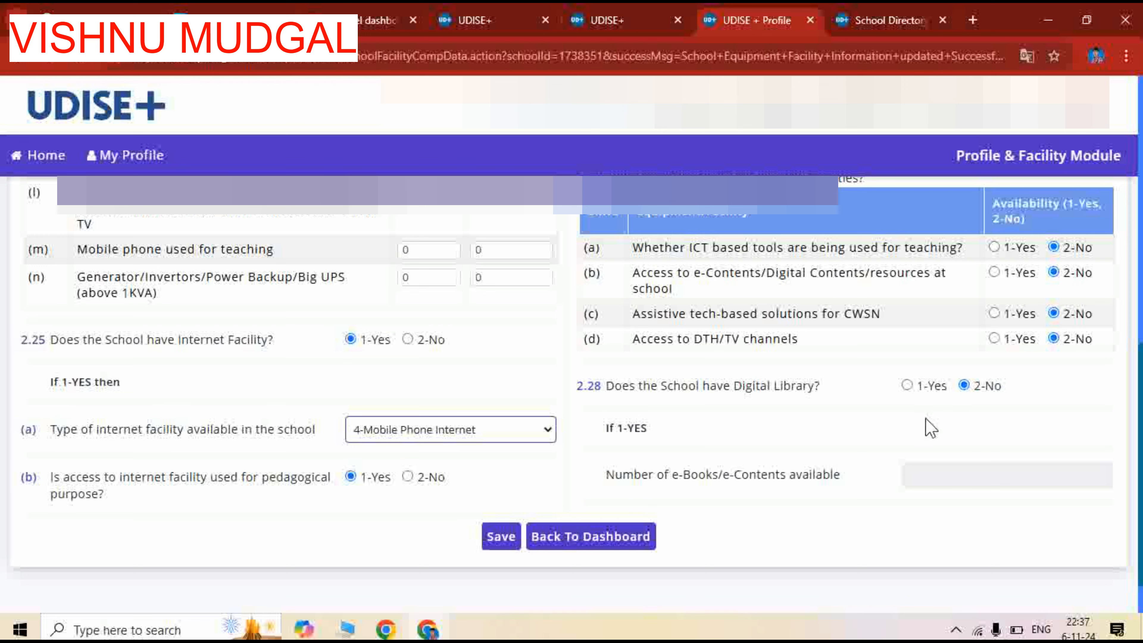
pyautogui.click(498, 541)
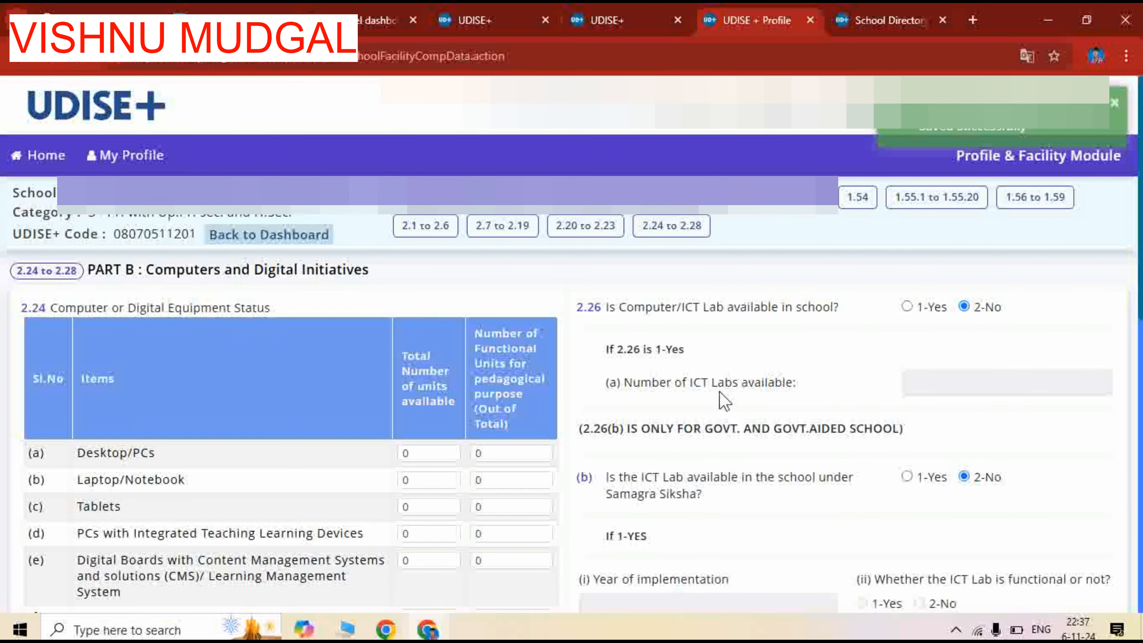
# Return to the school dashboard, logging in to the school account again with the captcha
pyautogui.scroll(-15, 547, 473)
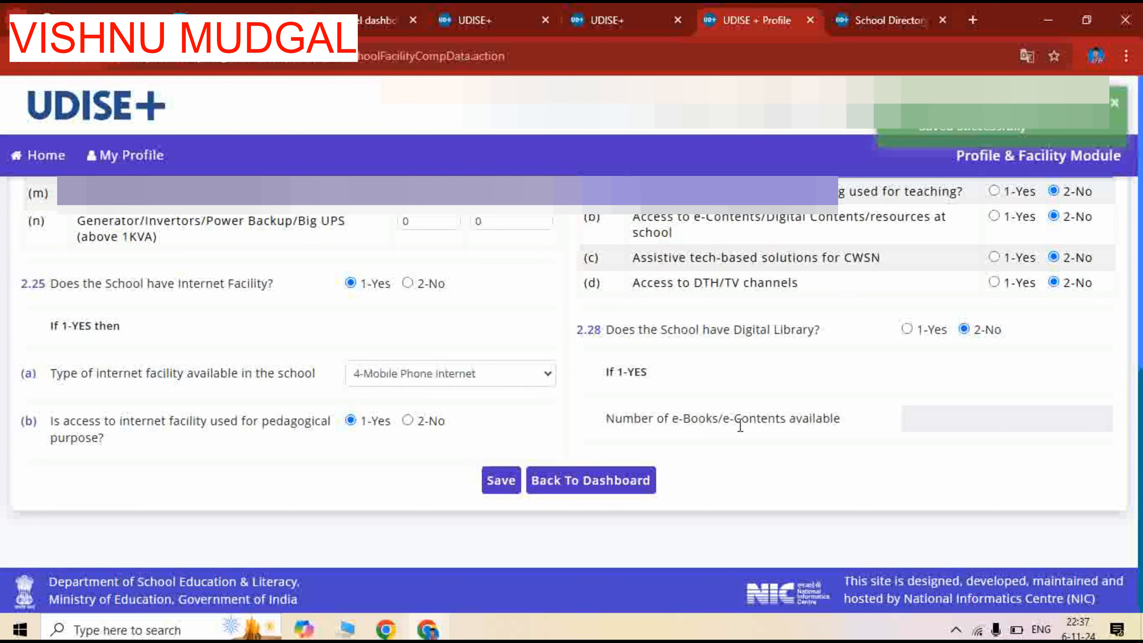
pyautogui.click(600, 490)
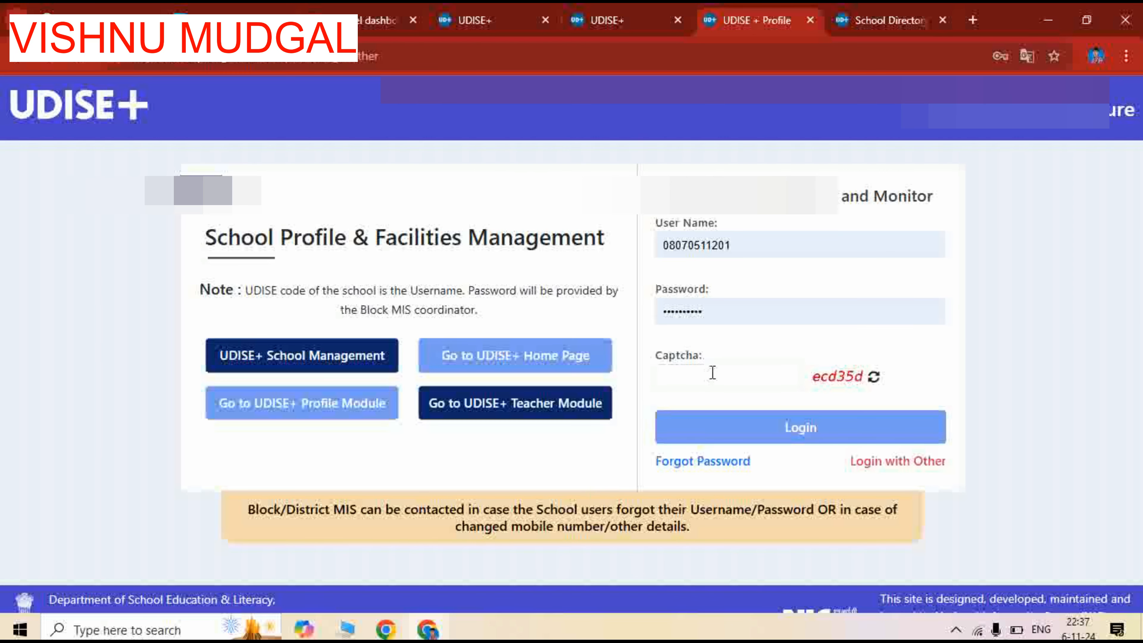
pyautogui.click(711, 377)
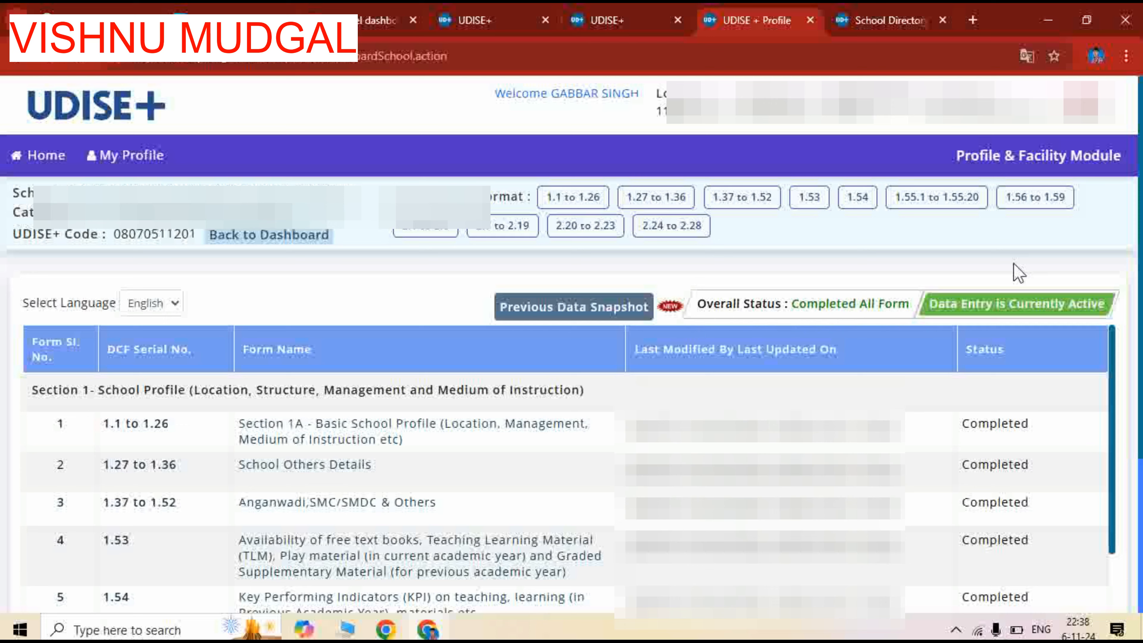
# Check the status of every form in Sections 1 and 2 on the dashboard
pyautogui.scroll(-2, 826, 340)
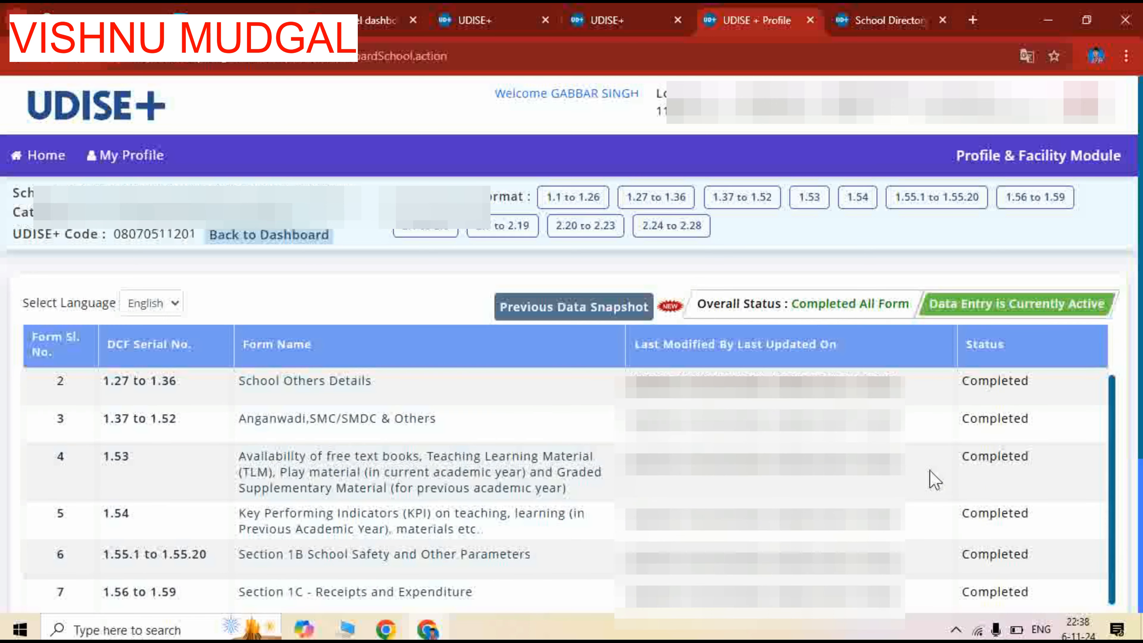
pyautogui.scroll(2, 935, 470)
pyautogui.scroll(-5, 936, 464)
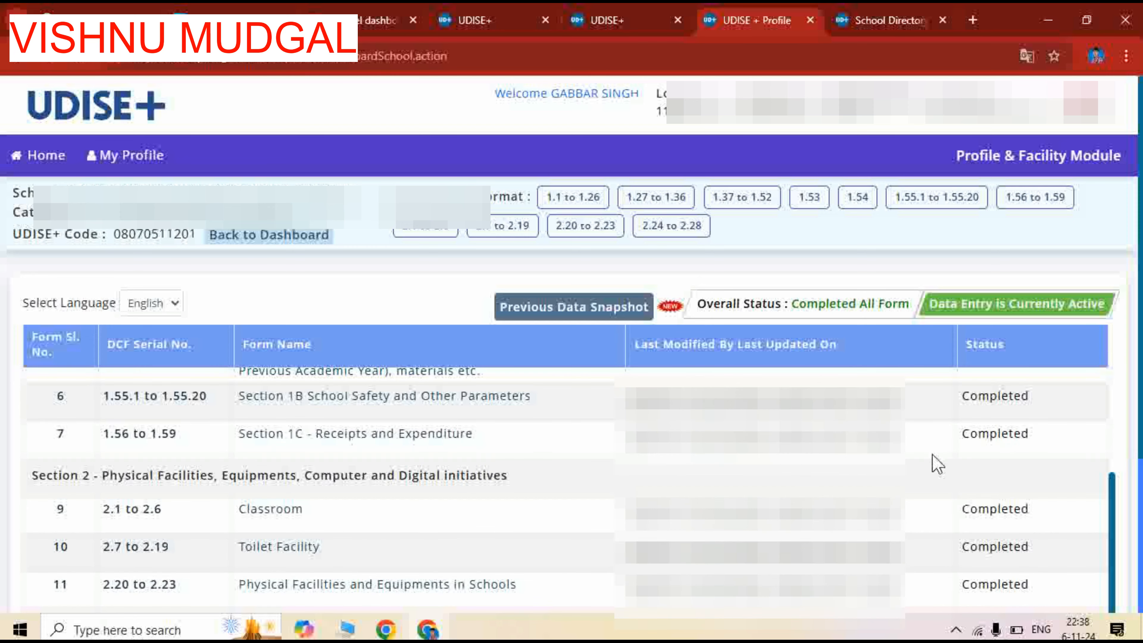
pyautogui.scroll(-2, 941, 572)
pyautogui.scroll(-2, 785, 504)
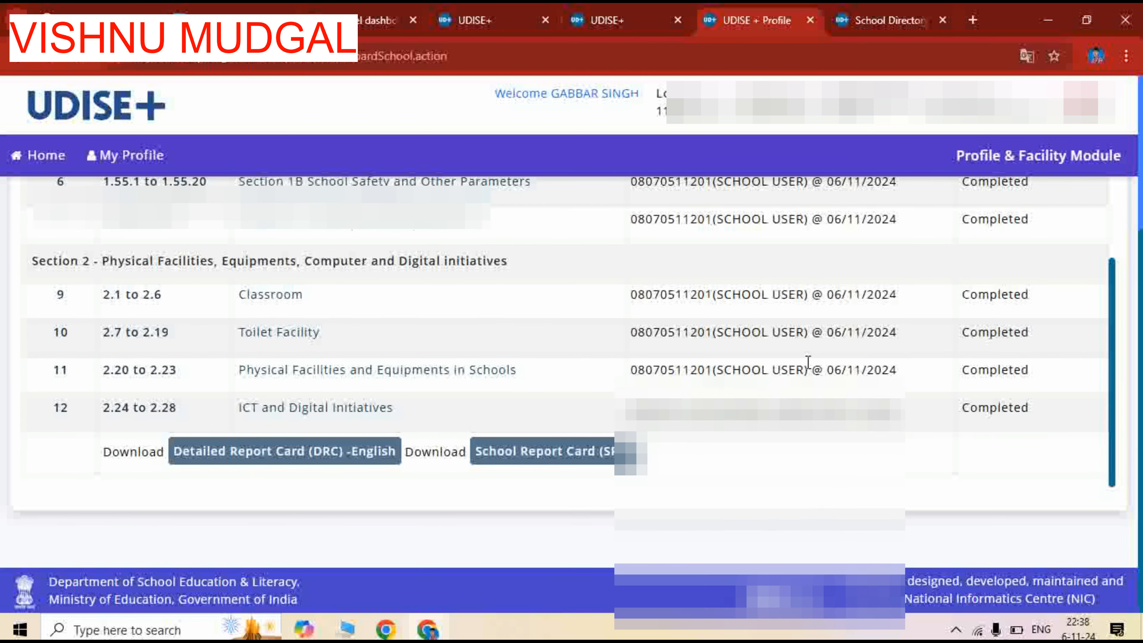
pyautogui.scroll(2, 504, 366)
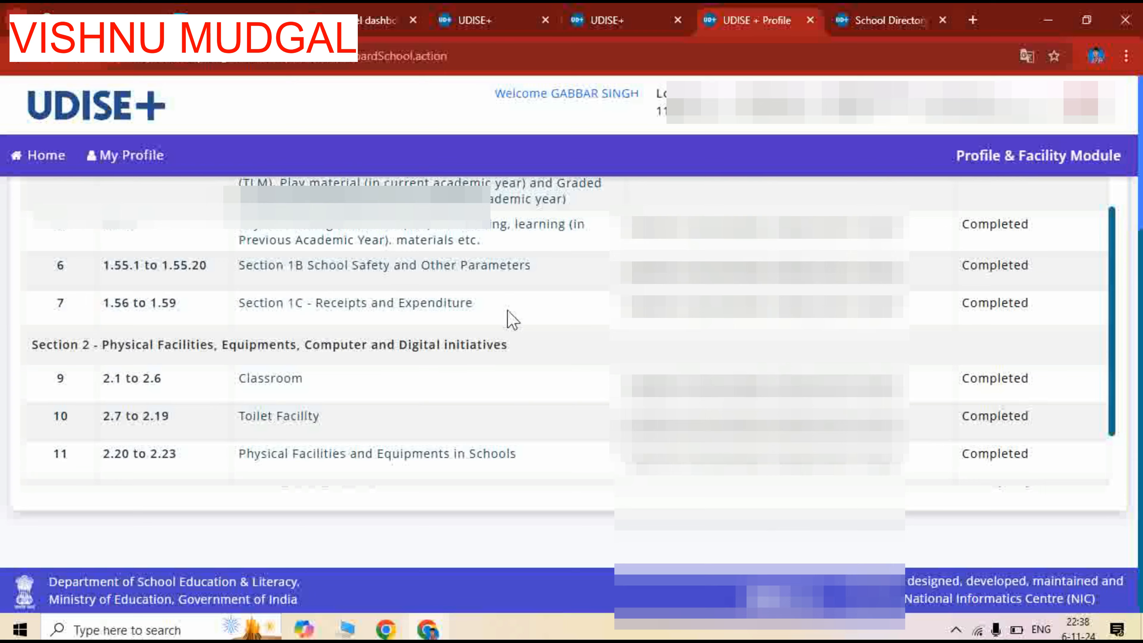
pyautogui.scroll(4, 507, 316)
pyautogui.scroll(5, 405, 342)
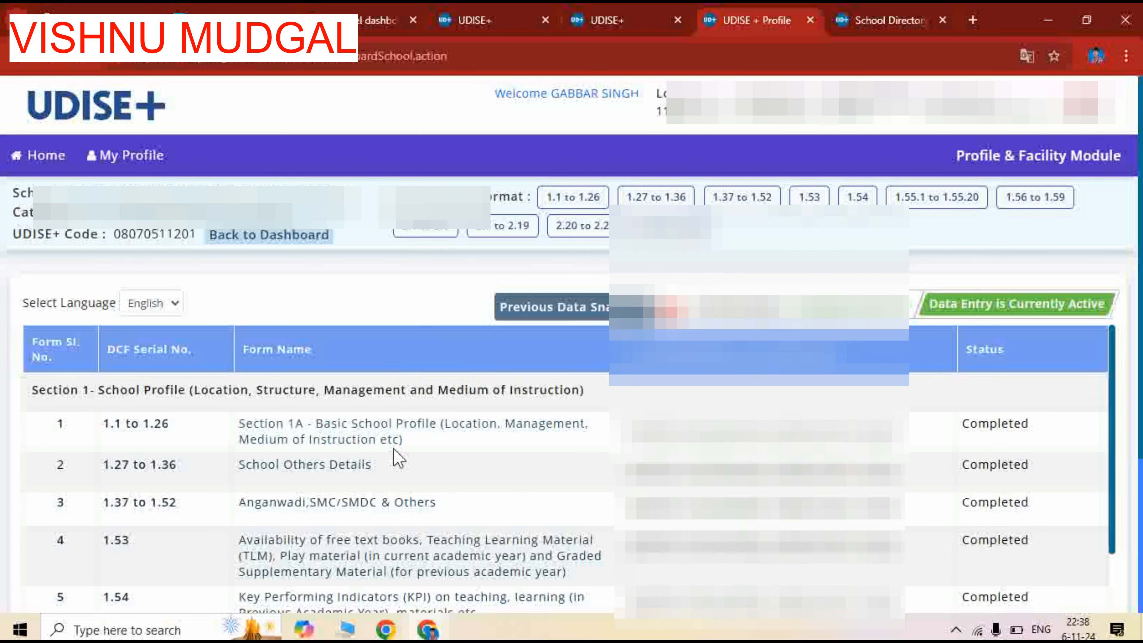